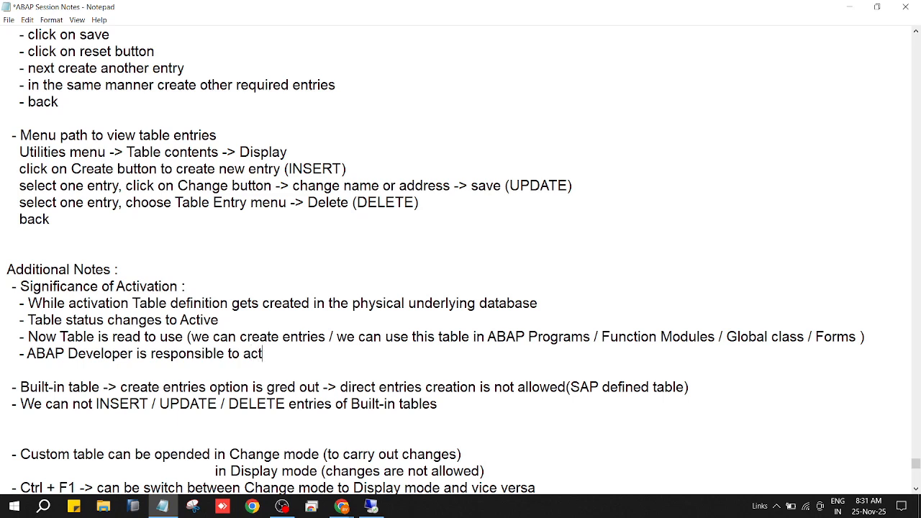
# - Complete the last Significance of Activation note as "ABAP Developer is responsible to activate finally for each change" and save the file
pyautogui.write('finally for each')
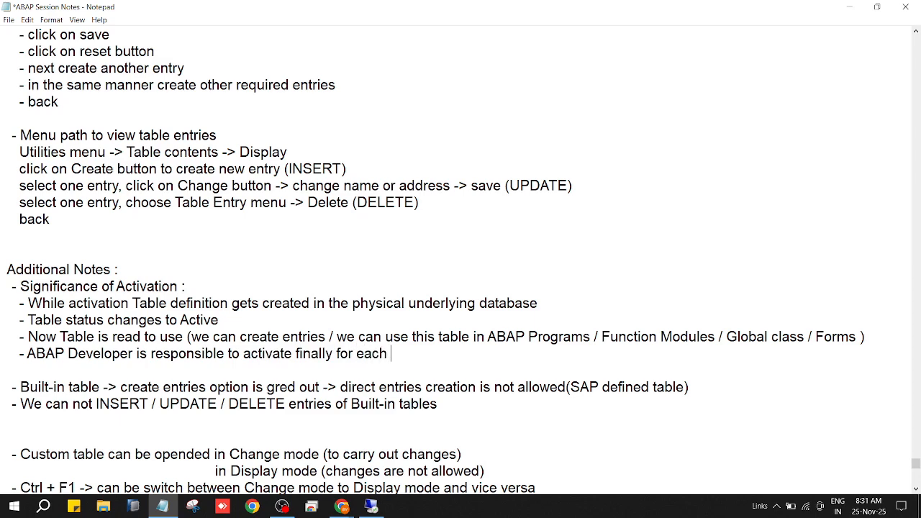
pyautogui.write(' change')
pyautogui.hotkey('ctrl', 's')
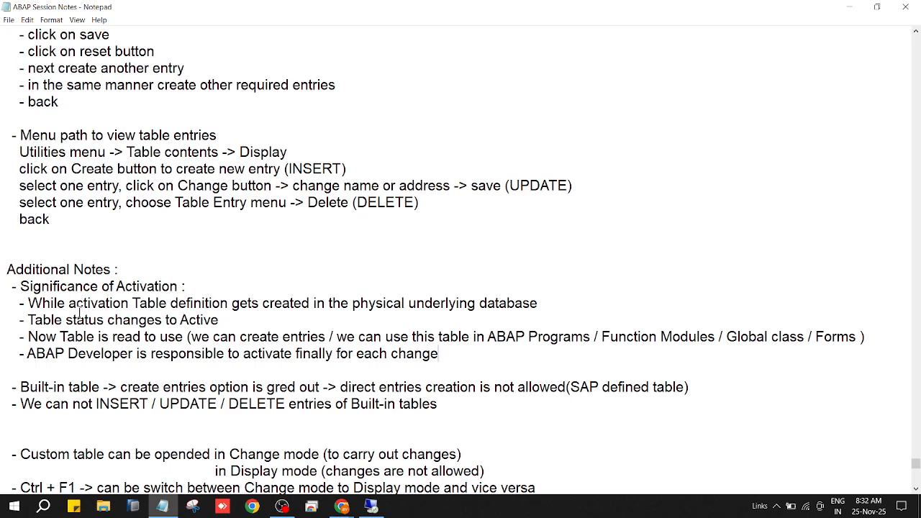
# - Review the save, check and activate lines in the table creation steps, highlighting them one by one and together
pyautogui.scroll(6, 77, 321)
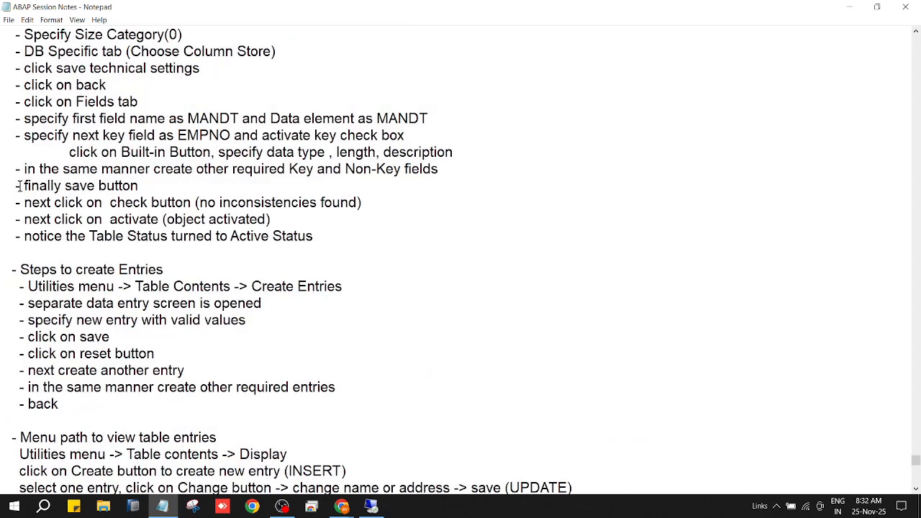
pyautogui.moveTo(12, 185); pyautogui.dragTo(288, 219)
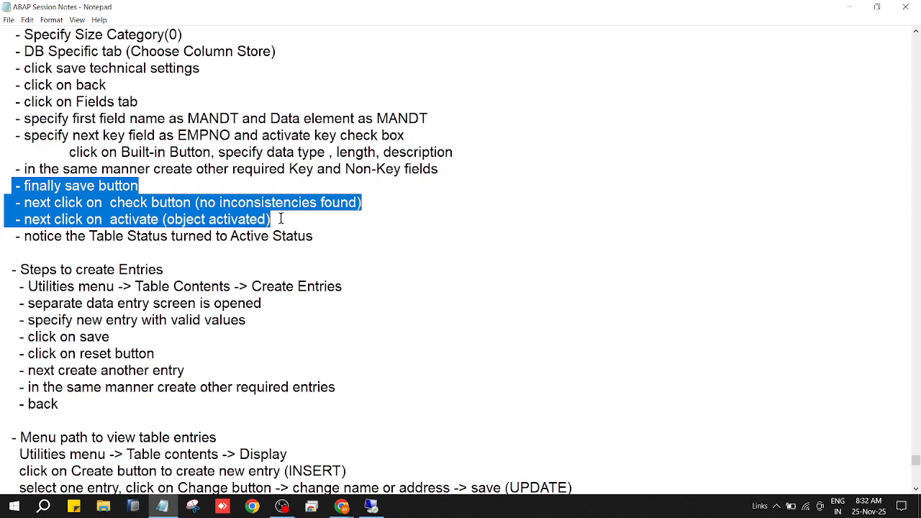
pyautogui.moveTo(280, 220); pyautogui.dragTo(7, 221)
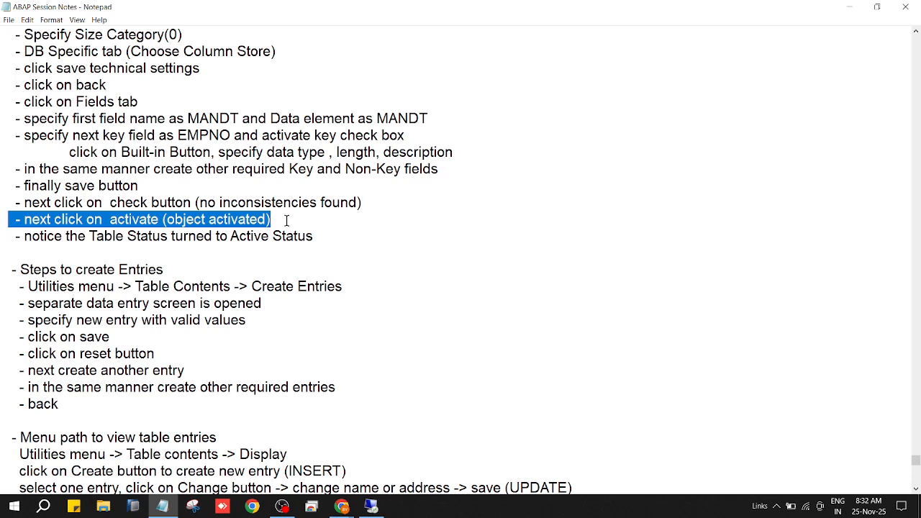
pyautogui.moveTo(8, 185); pyautogui.dragTo(146, 179)
pyautogui.moveTo(3, 202); pyautogui.dragTo(372, 202)
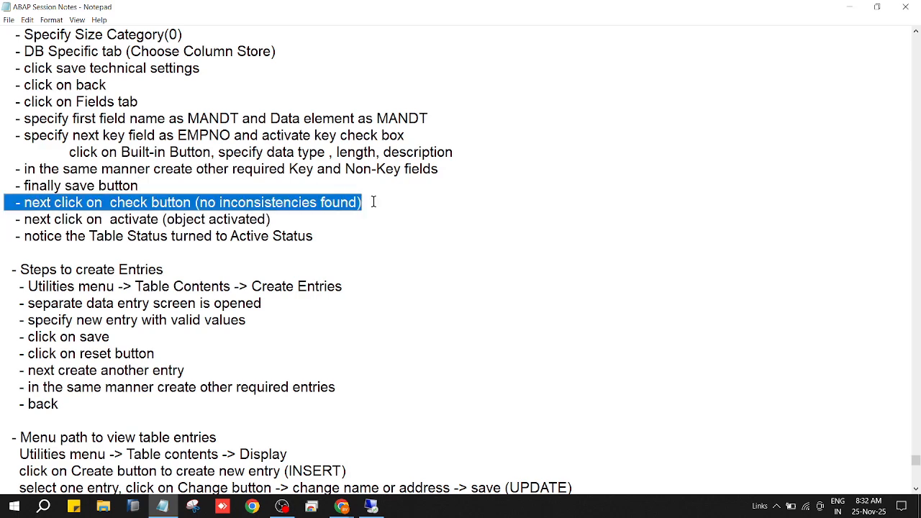
pyautogui.moveTo(278, 219); pyautogui.dragTo(2, 185)
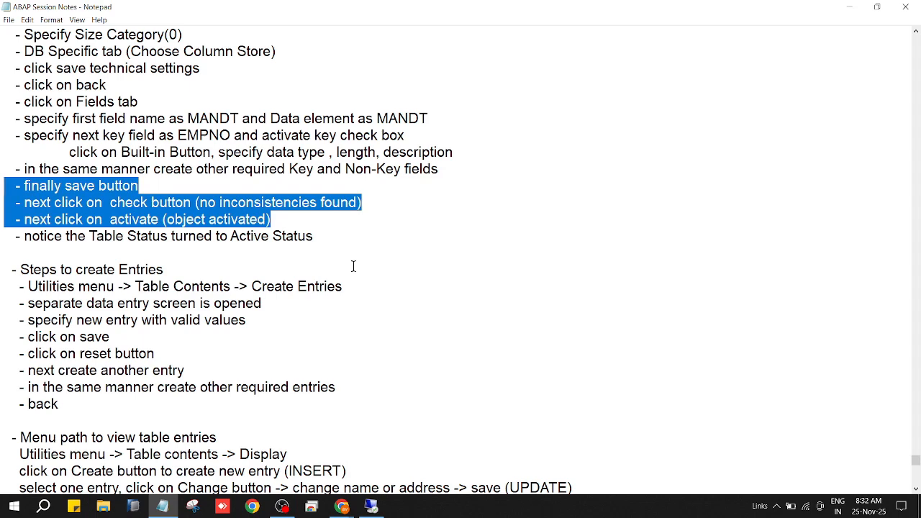
pyautogui.click(272, 223)
pyautogui.click(366, 201)
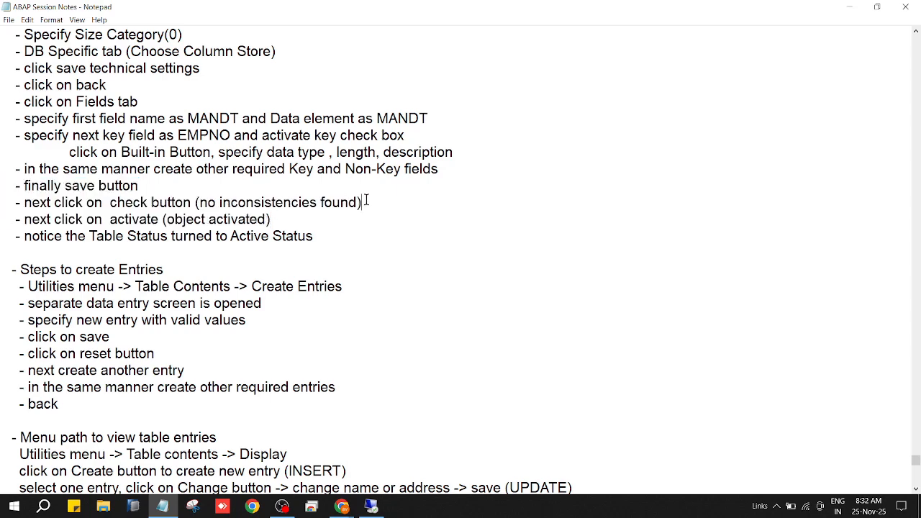
pyautogui.moveTo(365, 201); pyautogui.dragTo(2, 201)
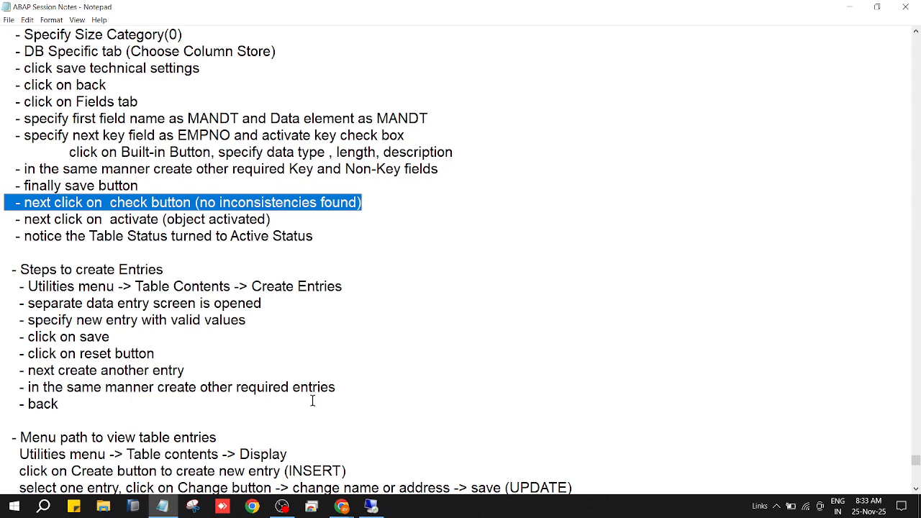
# - Below "Table status changes to Active", add "- if the Table does not contain errors, then only it can be activated" and save
pyautogui.scroll(-4, 312, 401)
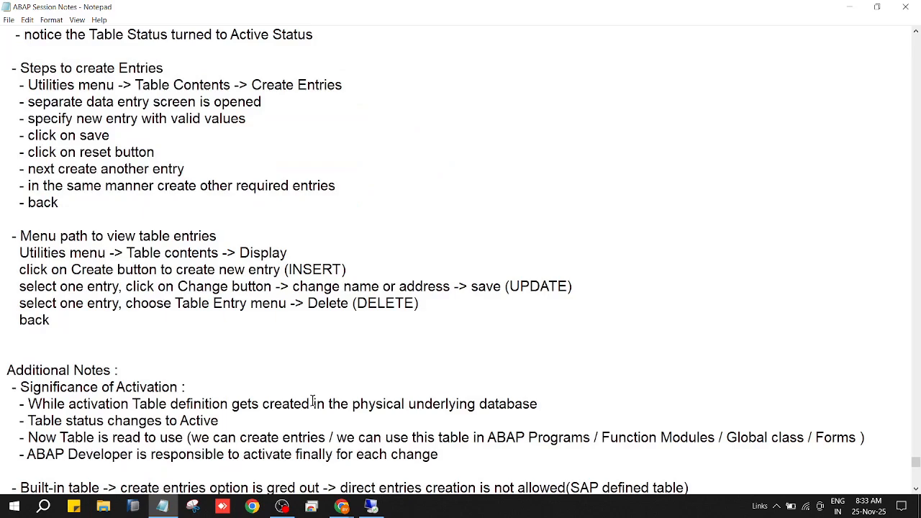
pyautogui.scroll(-2, 312, 401)
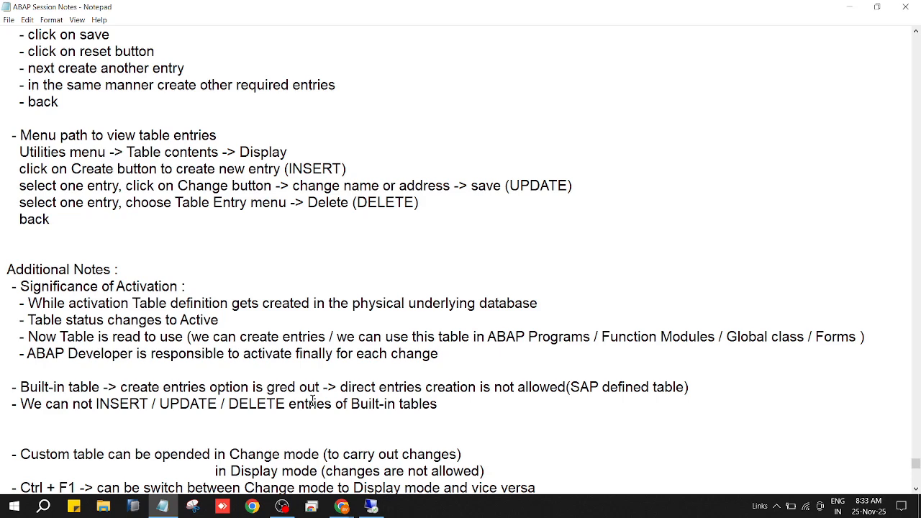
pyautogui.scroll(1, 312, 401)
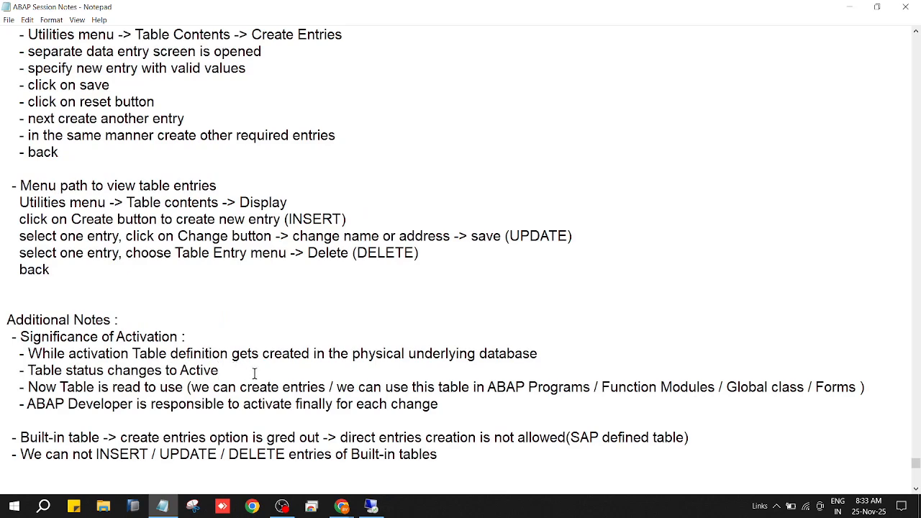
pyautogui.press('Return')
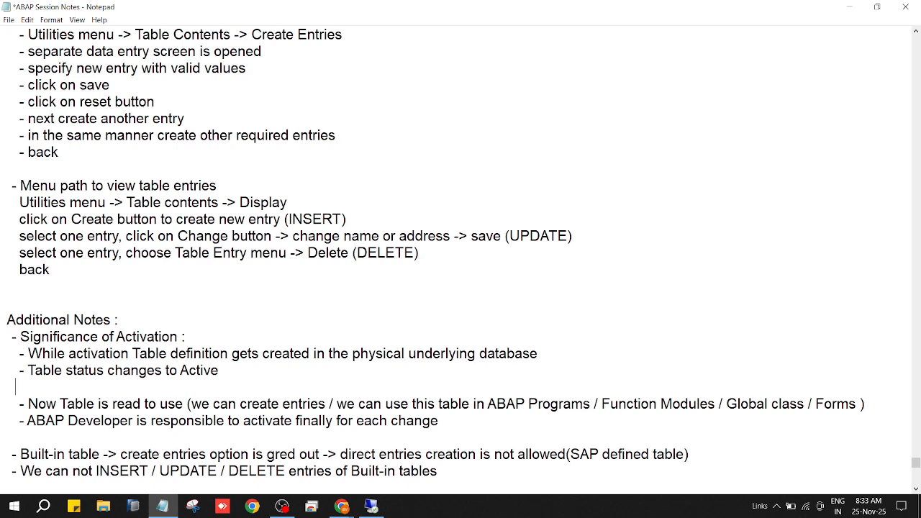
pyautogui.write('- if the Tabl')
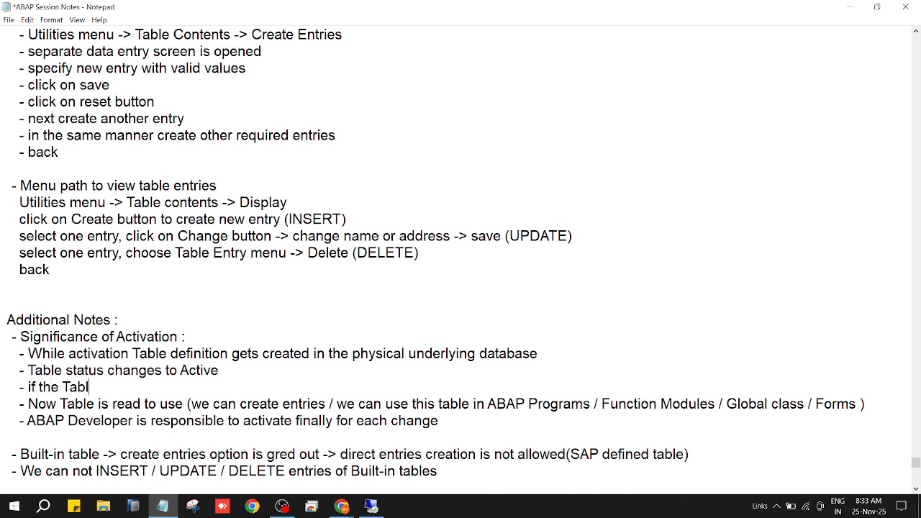
pyautogui.write('e does not con')
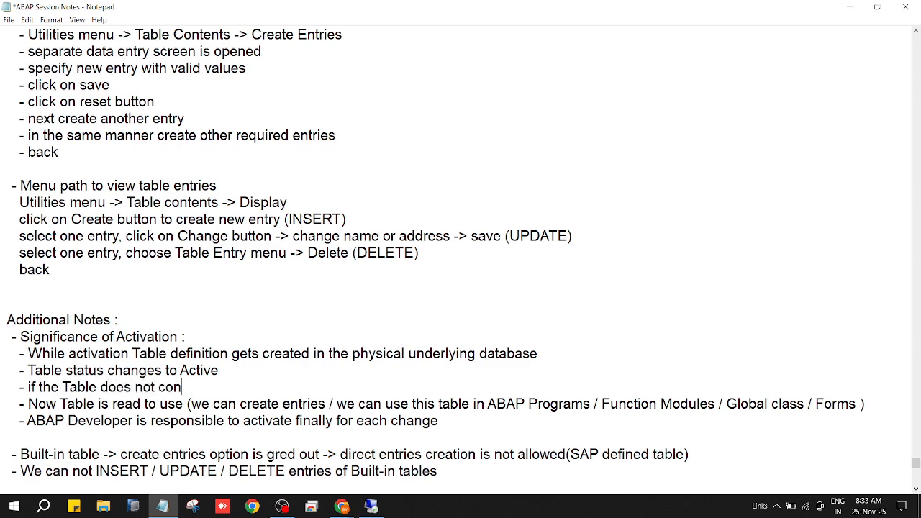
pyautogui.write('tain errors, then')
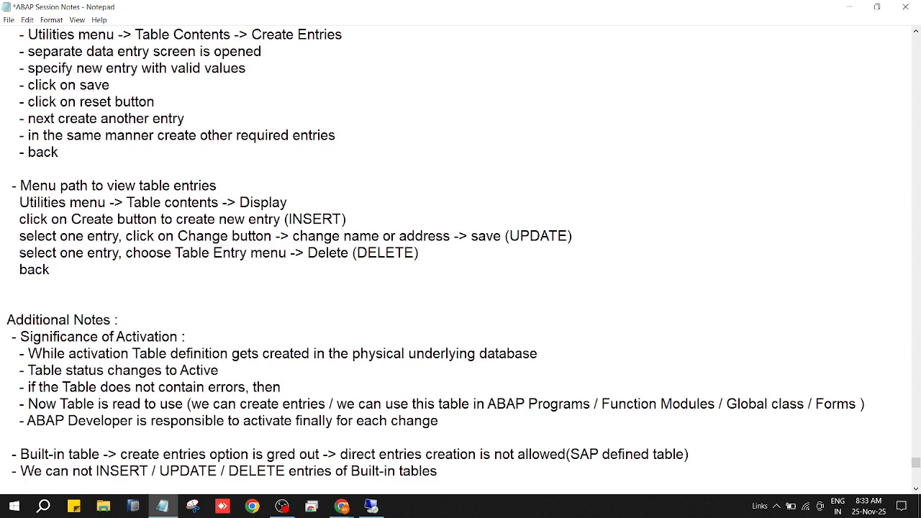
pyautogui.write(' only it can be a')
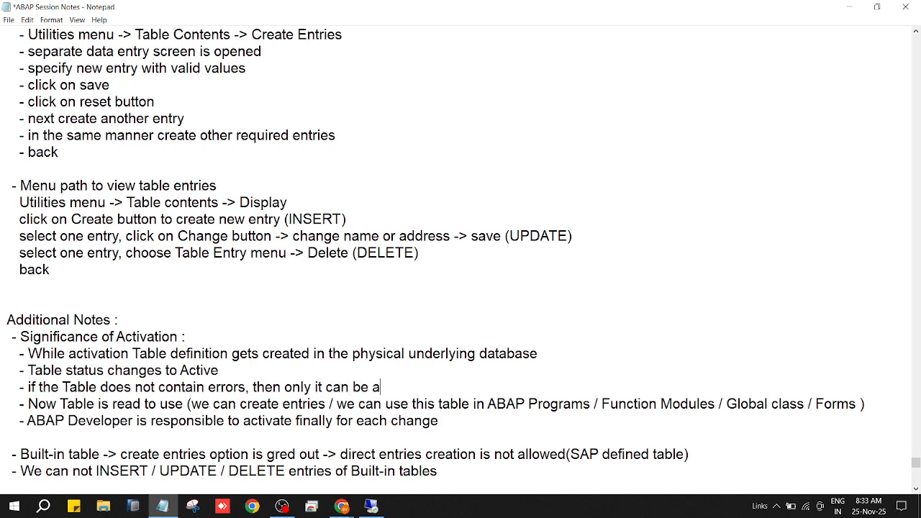
pyautogui.write('ctivated')
pyautogui.hotkey('ctrl', 's')
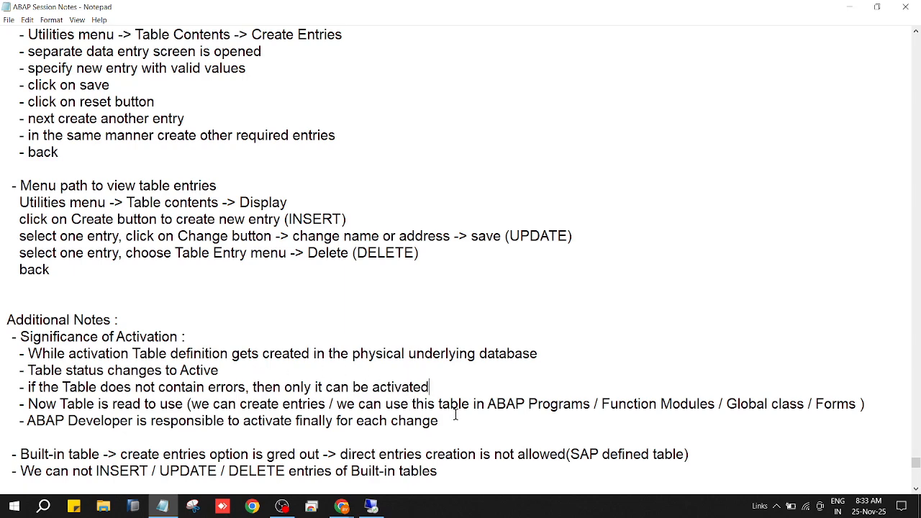
# - End the Significance of Activation list with "- At any point of time, we have to keep all custom developed objects status as Active" and save
pyautogui.moveTo(451, 423); pyautogui.dragTo(2, 336)
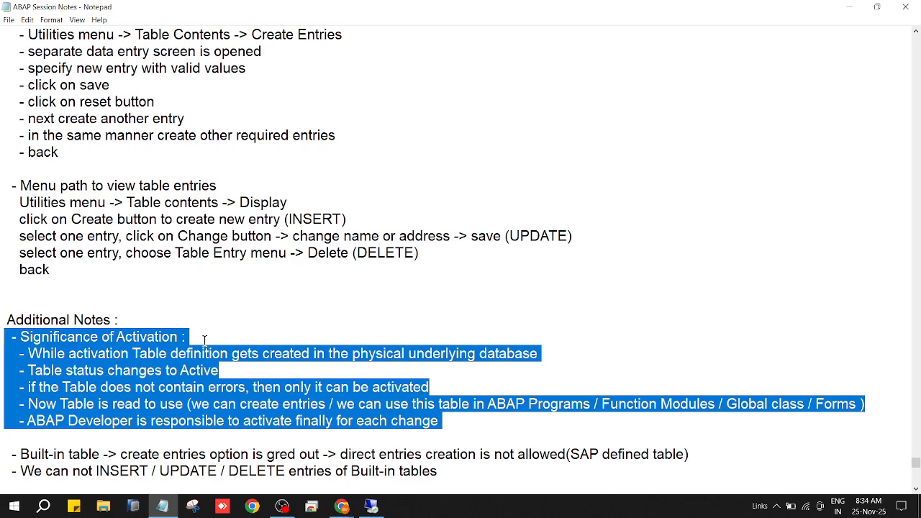
pyautogui.click(204, 340)
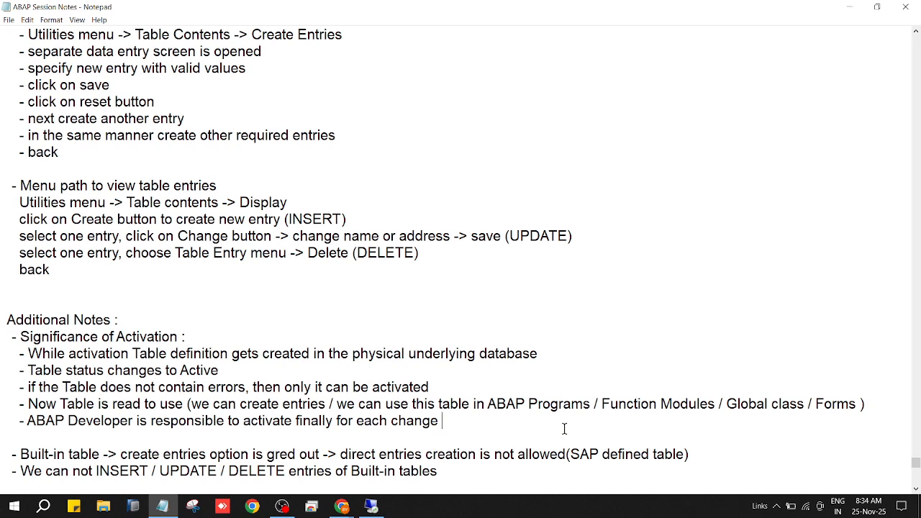
pyautogui.press('Return')
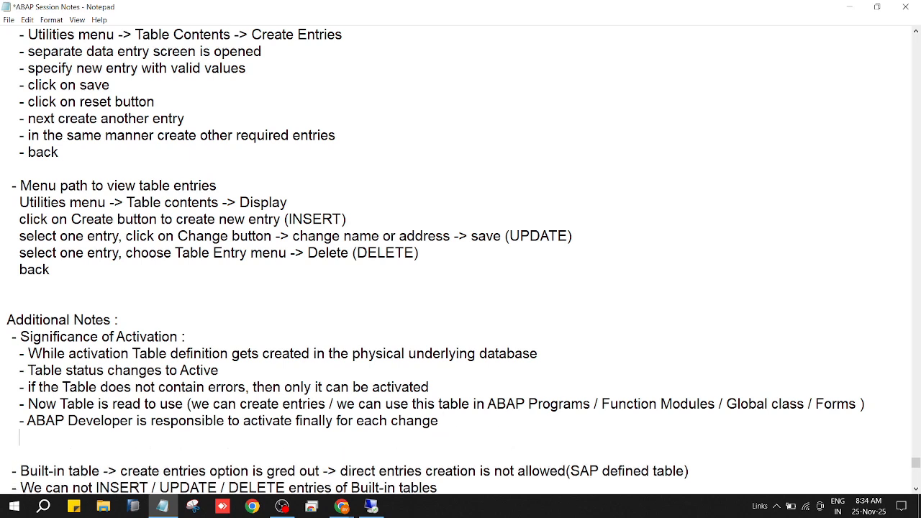
pyautogui.write('- At any point of')
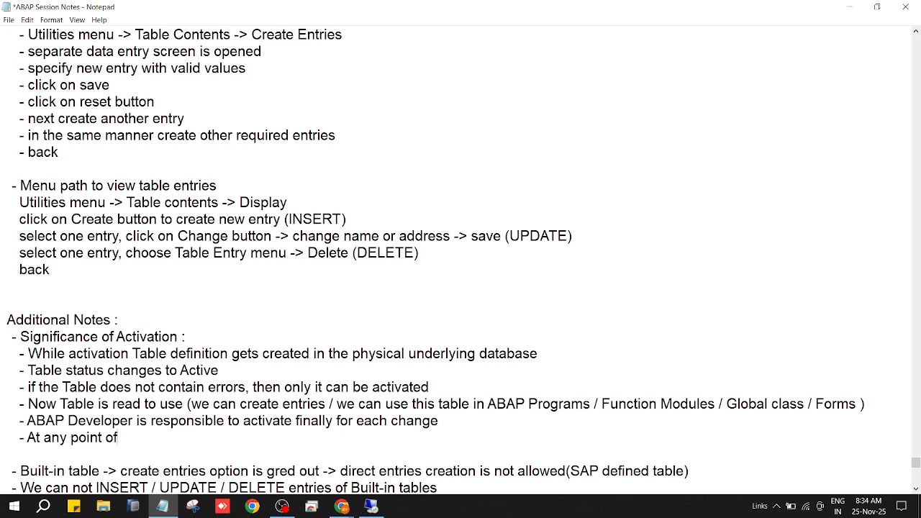
pyautogui.write(' time, we have to keep ')
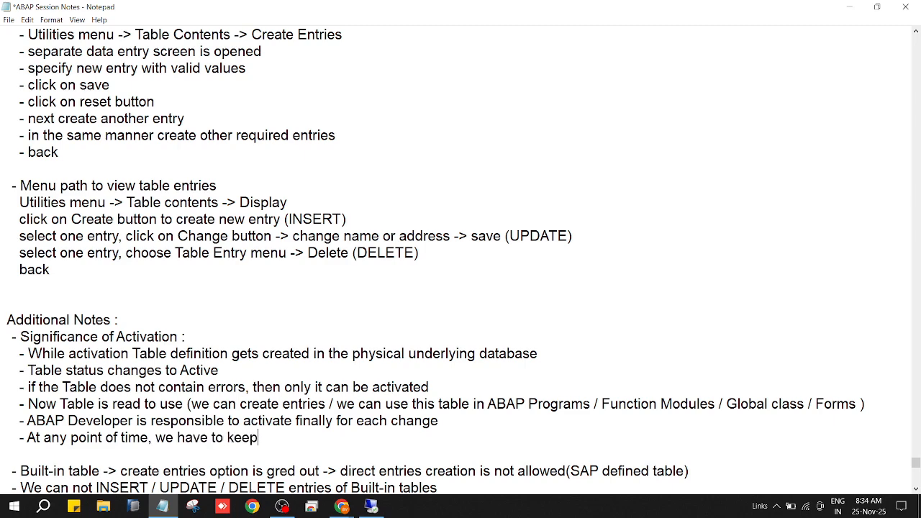
pyautogui.write('all custom devloped')
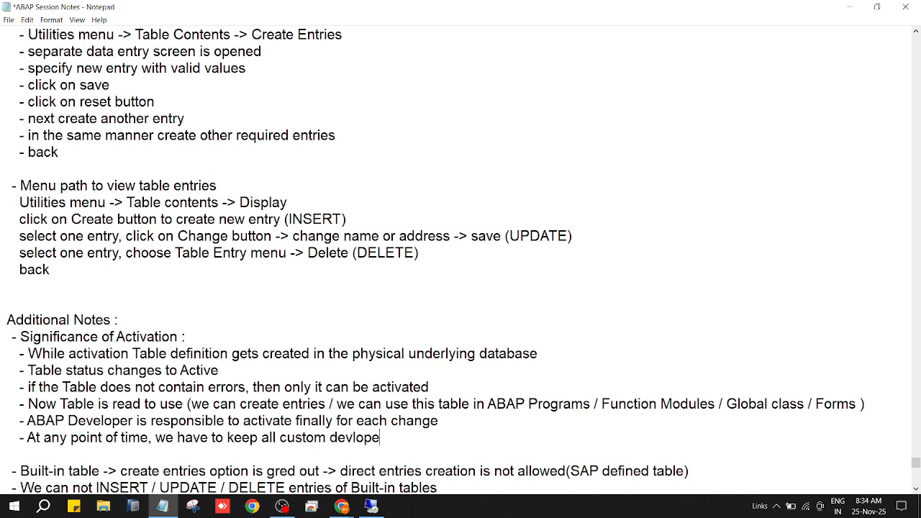
pyautogui.press('BackSpace')
pyautogui.press('BackSpace')
pyautogui.press('BackSpace')
pyautogui.press('BackSpace')
pyautogui.press('BackSpace')
pyautogui.write('eloped obje')
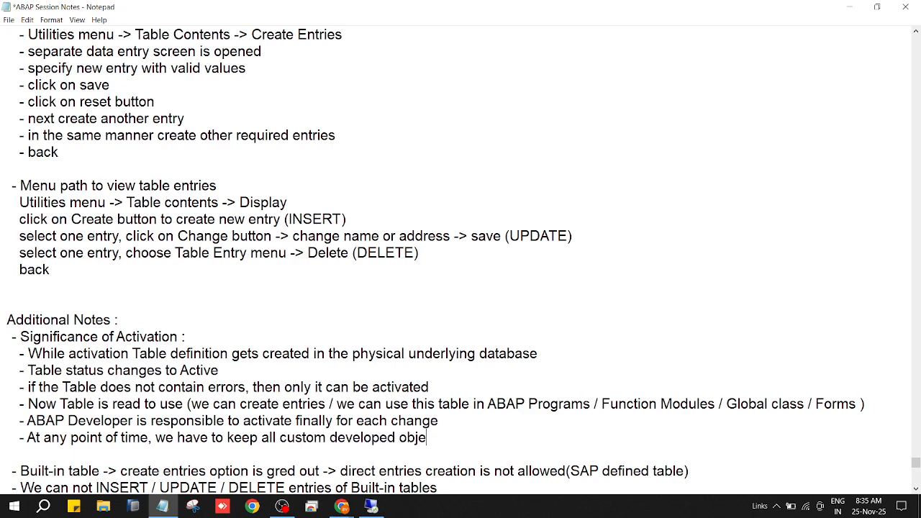
pyautogui.write('cts')
pyautogui.write('mu')
pyautogui.press('BackSpace')
pyautogui.press('BackSpace')
pyautogui.write('status as')
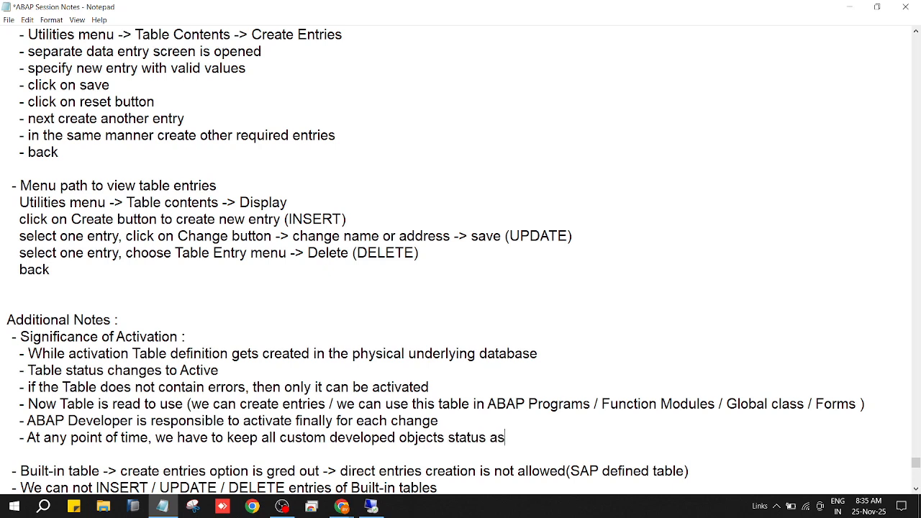
pyautogui.write(' Active')
pyautogui.hotkey('ctrl', 's')
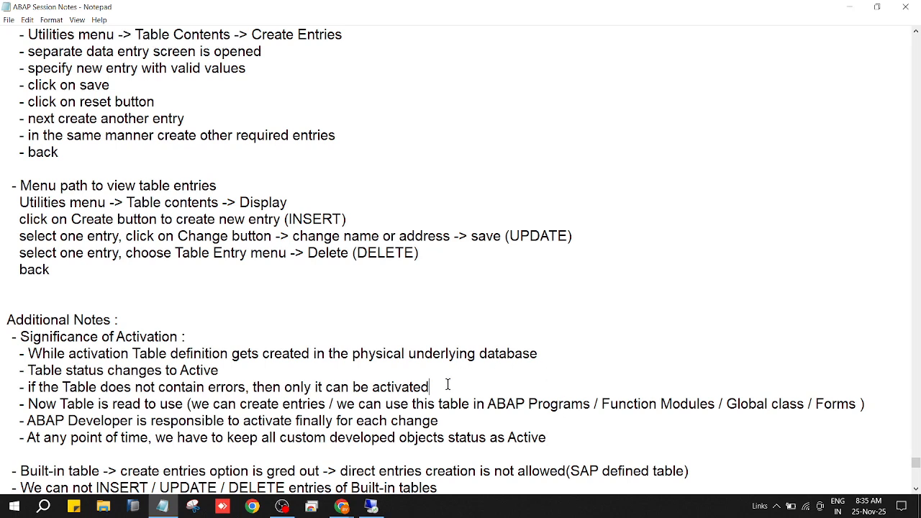
pyautogui.click(562, 441)
pyautogui.click(10, 22)
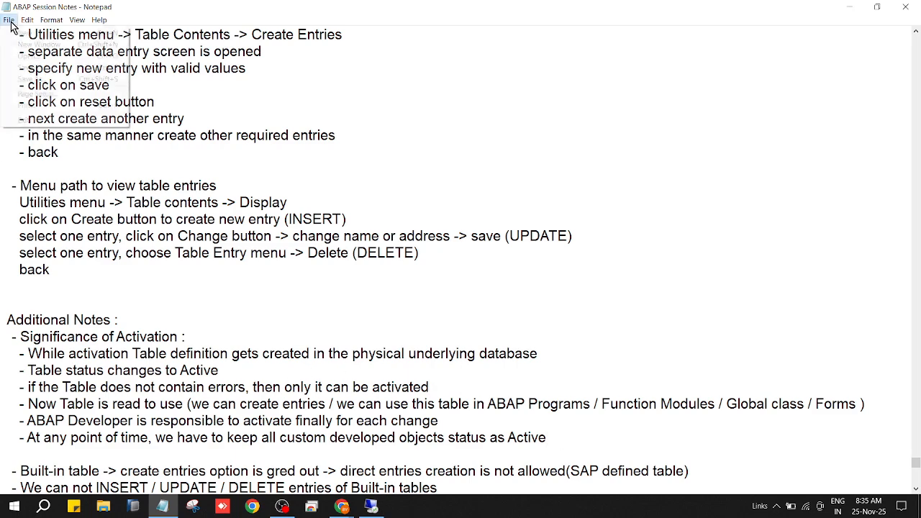
pyautogui.click(21, 69)
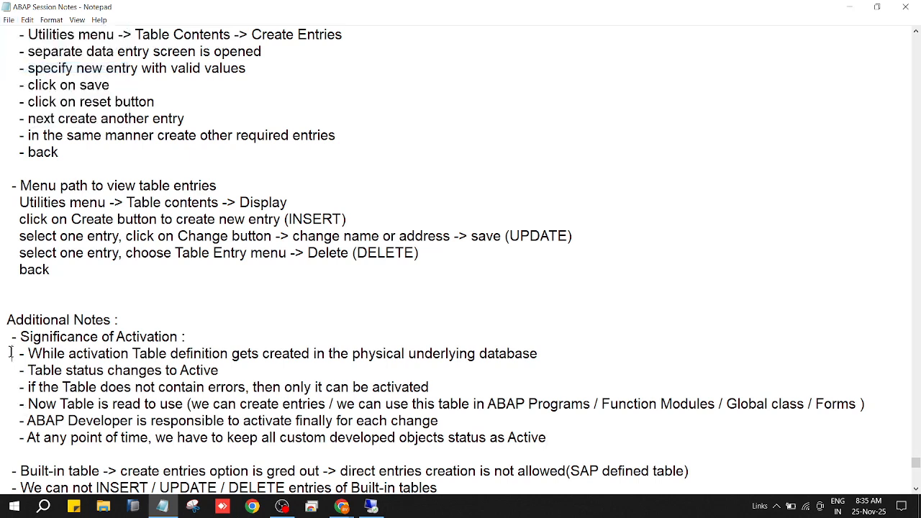
# - Review the Significance of Activation points and the notes on copying tables, statuses, maintenance options and field properties
pyautogui.moveTo(10, 352); pyautogui.dragTo(557, 429)
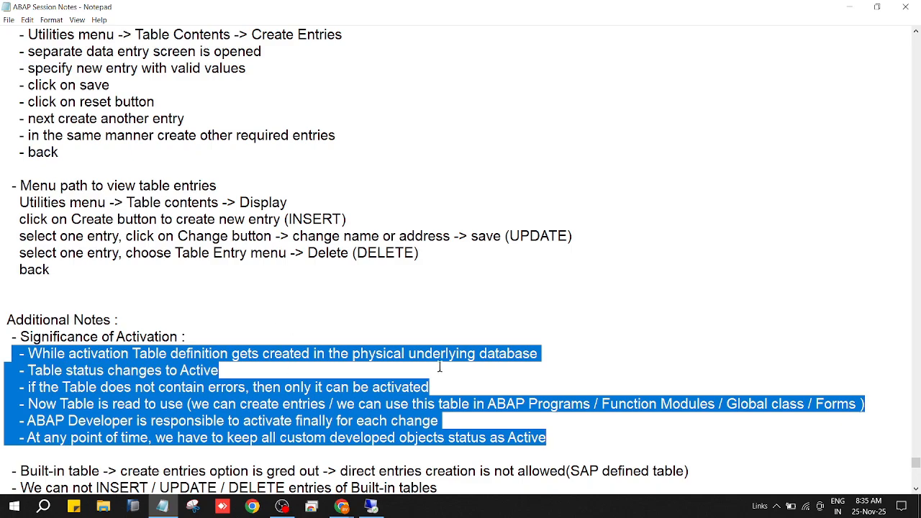
pyautogui.scroll(-20, 439, 413)
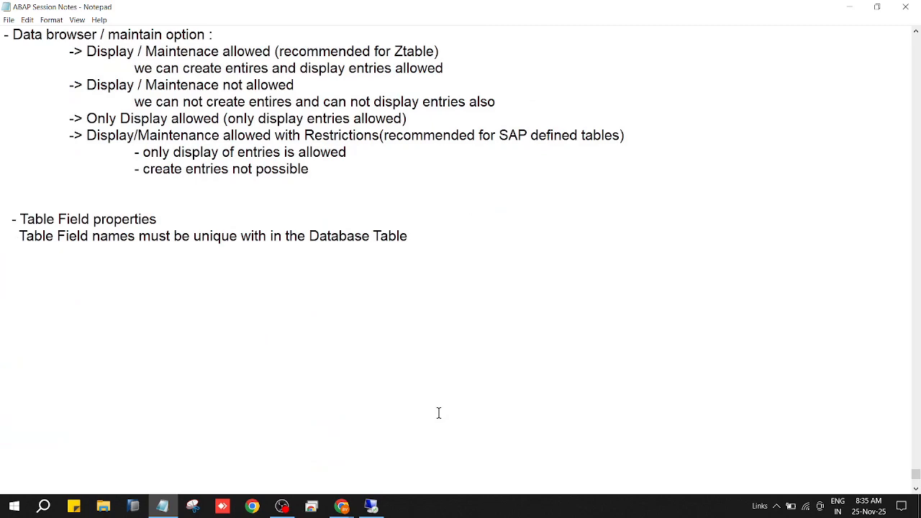
pyautogui.click(415, 236)
pyautogui.press('Return')
pyautogui.scroll(7, 327, 395)
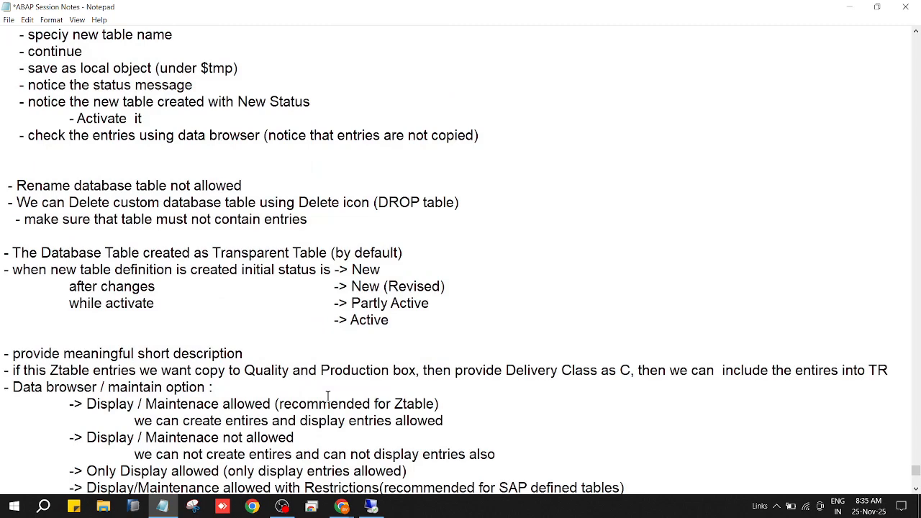
pyautogui.scroll(-5, 327, 395)
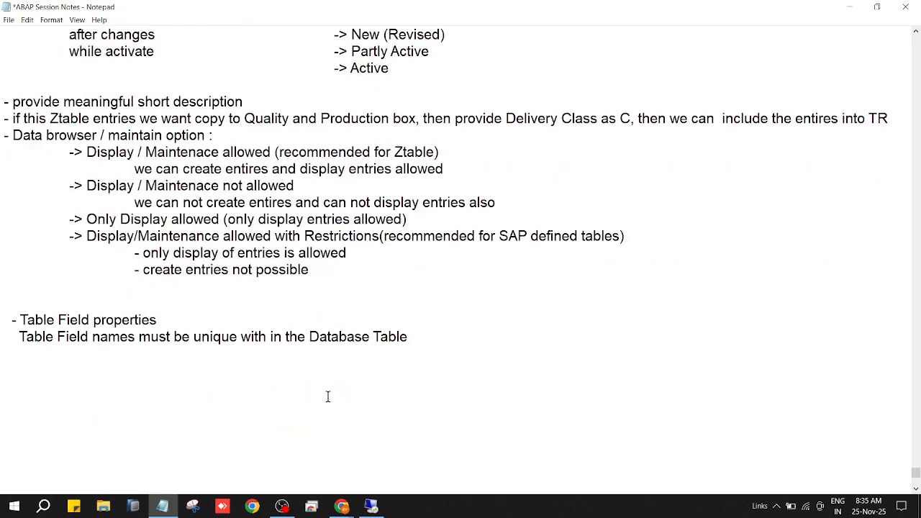
pyautogui.scroll(11, 327, 396)
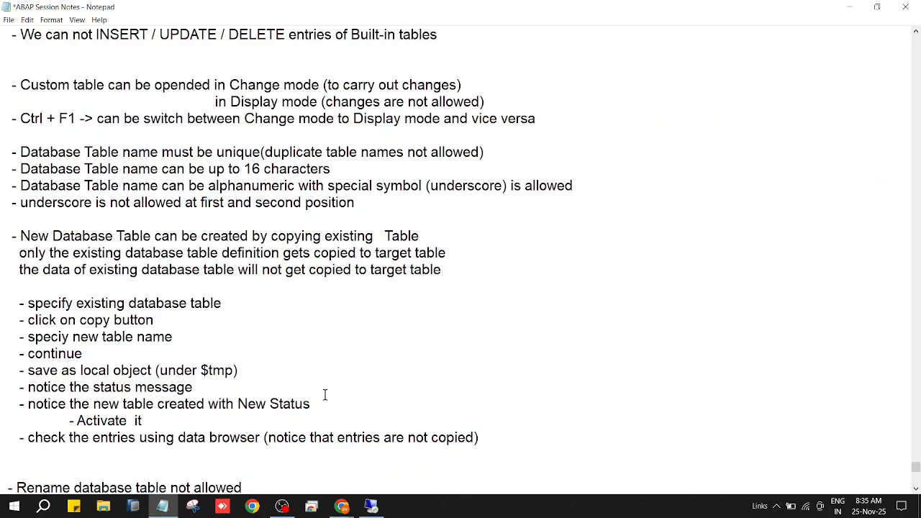
pyautogui.scroll(1, 324, 395)
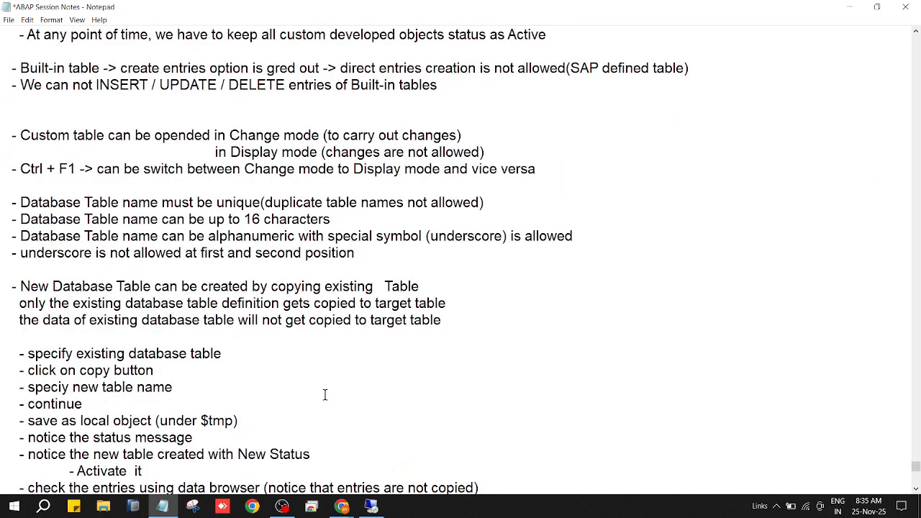
# - Below the note that database table names must be unique, add "- in general SAP table names having 4 characters length"
pyautogui.click(507, 201)
pyautogui.press('Return')
pyautogui.write('-')
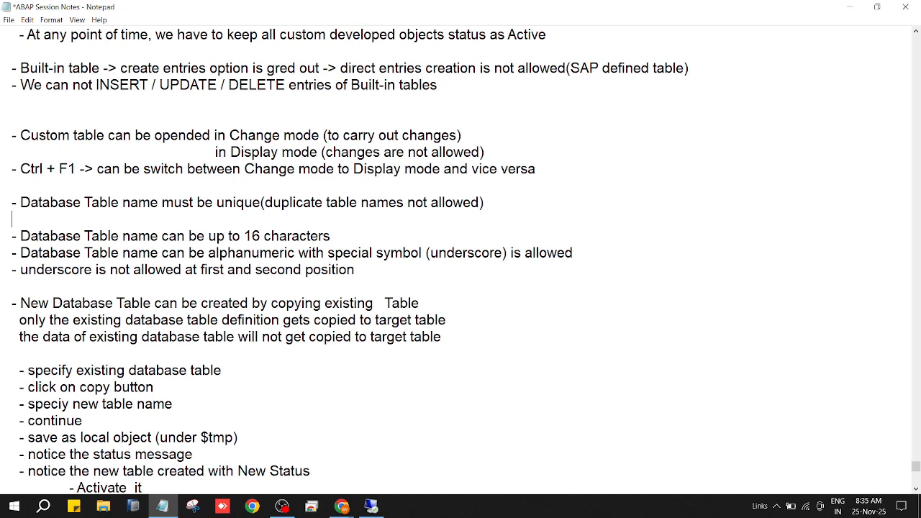
pyautogui.write(' in general SA')
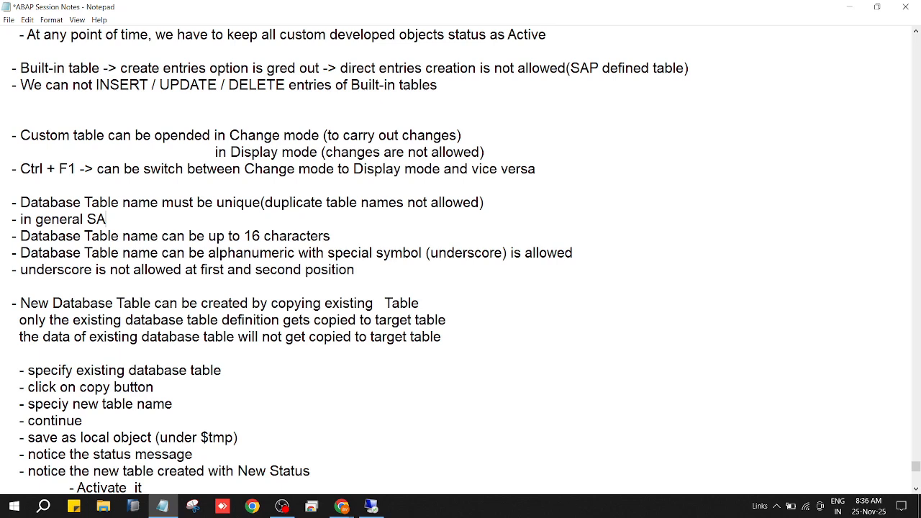
pyautogui.write('P ta')
pyautogui.press('BackSpace')
pyautogui.press('BackSpace')
pyautogui.write('d')
pyautogui.press('BackSpace')
pyautogui.write('table nem')
pyautogui.press('BackSpace')
pyautogui.press('BackSpace')
pyautogui.write('ames')
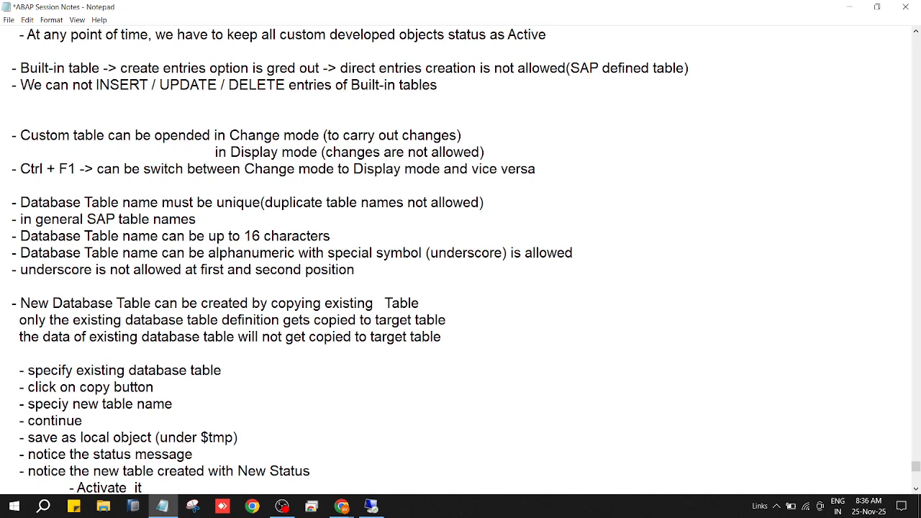
pyautogui.write('having 4 cha')
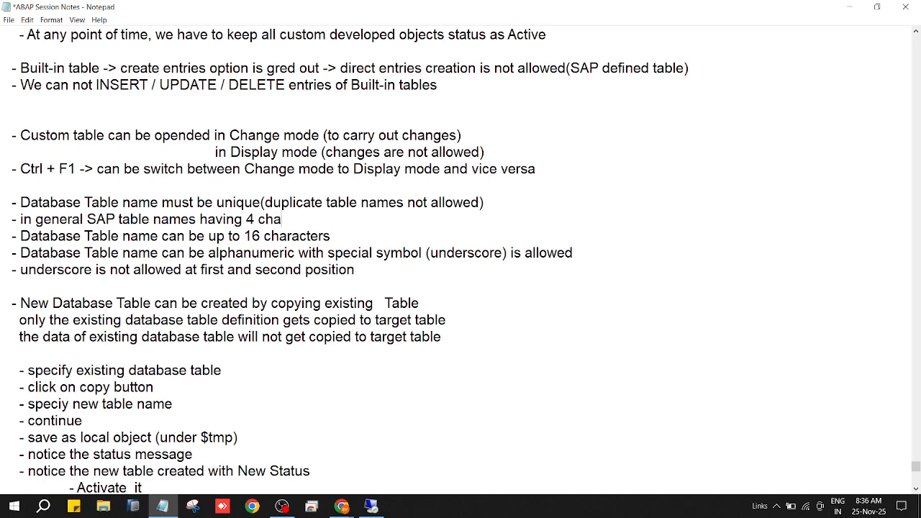
pyautogui.write('racters length')
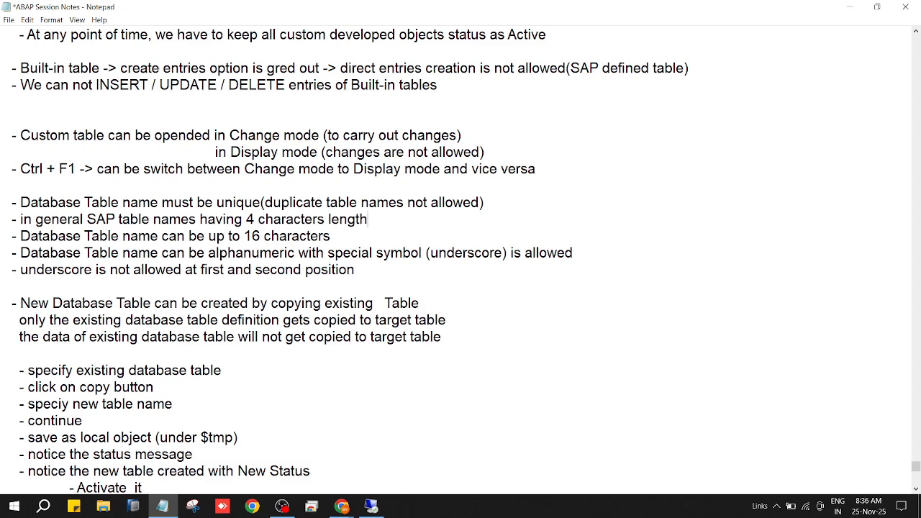
# - Highlight the number 4 and the whole note about the general length of SAP table names
pyautogui.click(19, 219)
pyautogui.doubleClick(251, 219)
pyautogui.click(380, 221)
pyautogui.moveTo(380, 222); pyautogui.dragTo(7, 218)
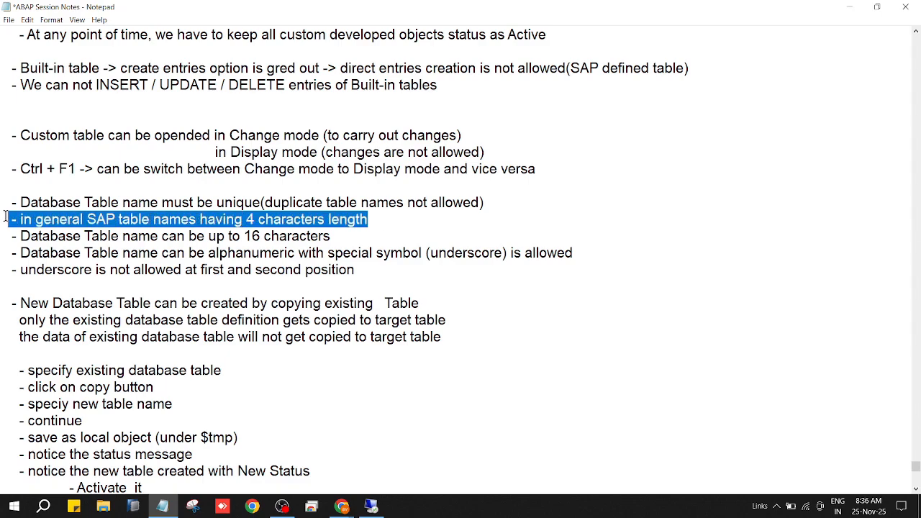
# - Under Table Field properties, add the line "in general SAP Table field names having length of 5 characters"
pyautogui.scroll(-13, 340, 443)
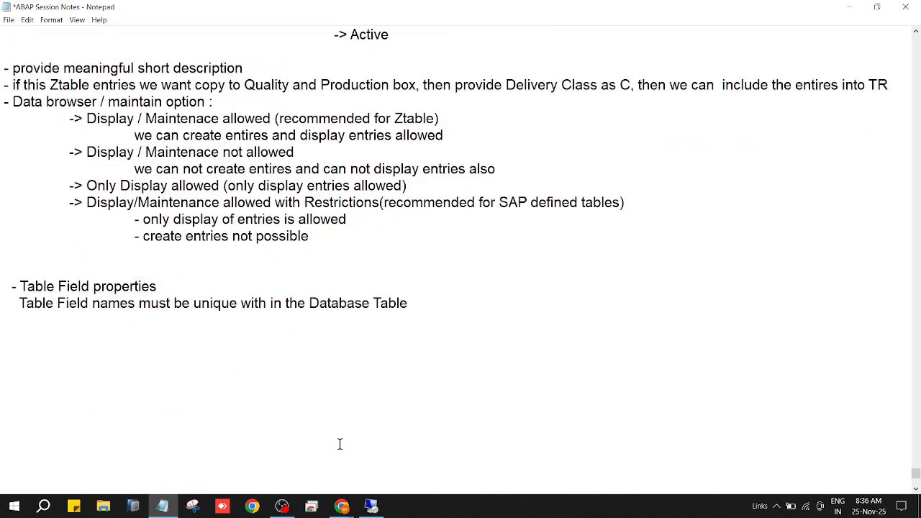
pyautogui.click(415, 303)
pyautogui.press('Return')
pyautogui.write('in general table')
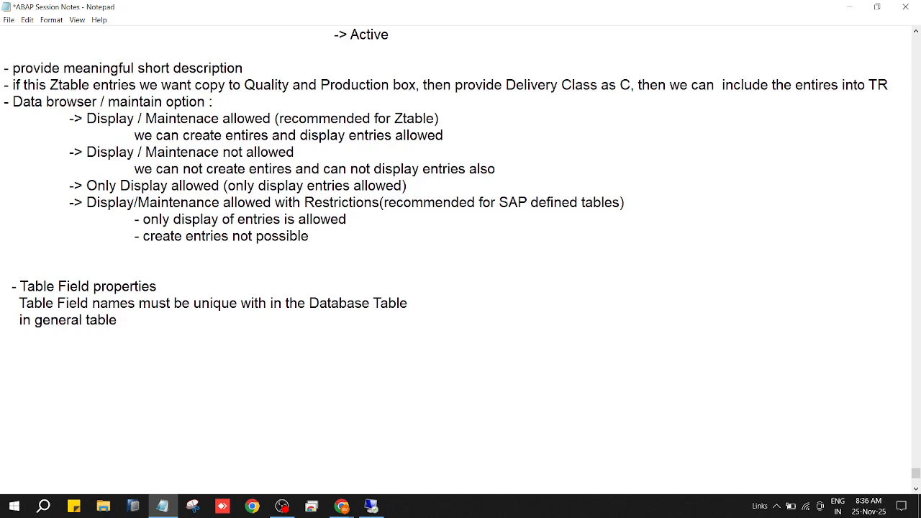
pyautogui.press('BackSpace')
pyautogui.press('BackSpace')
pyautogui.press('BackSpace')
pyautogui.press('BackSpace')
pyautogui.press('BackSpace')
pyautogui.press('BackSpace')
pyautogui.write('SAP Table ')
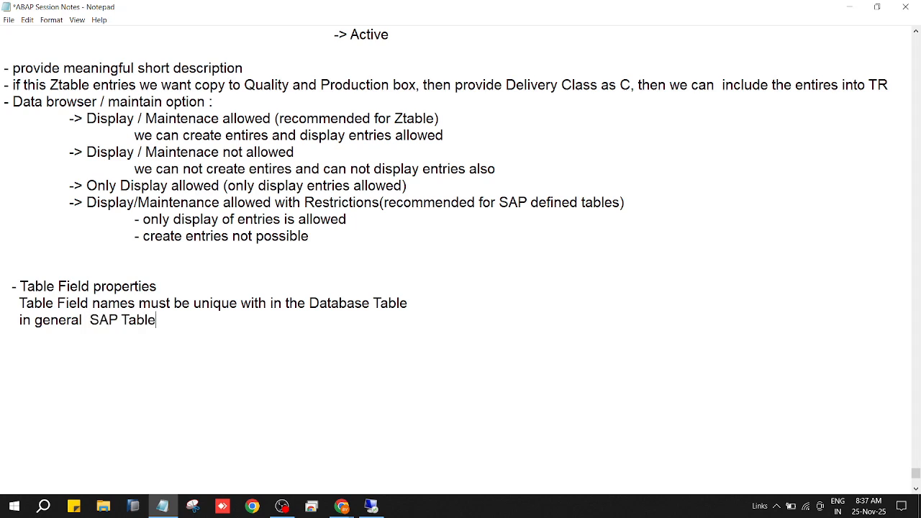
pyautogui.write('field name')
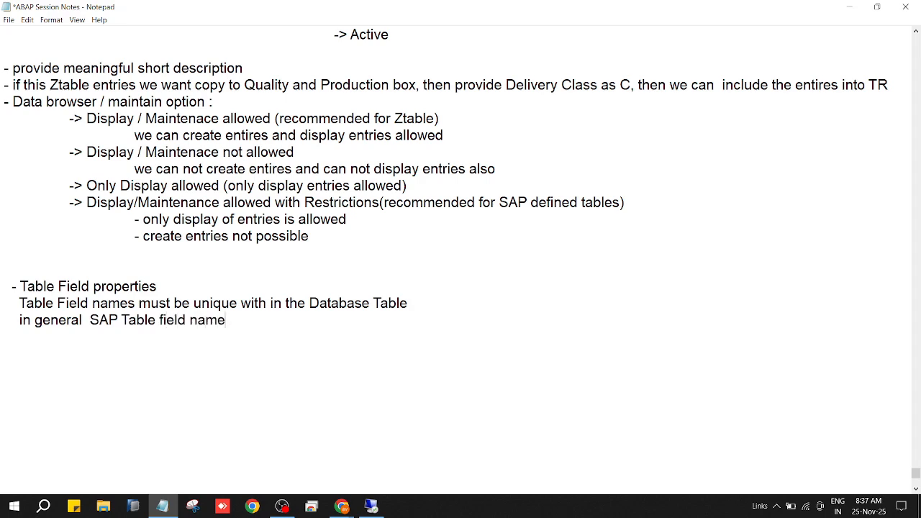
pyautogui.write('s having length of ')
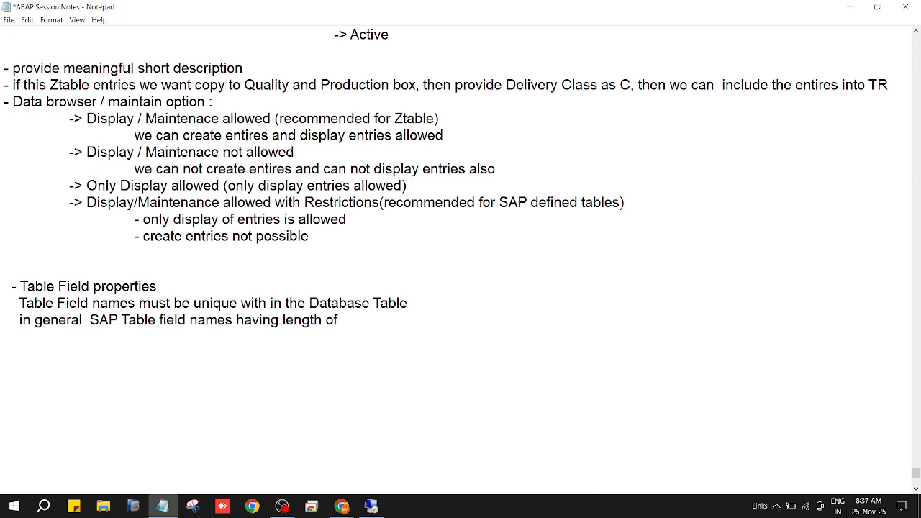
pyautogui.write('5 cha')
pyautogui.write('racters')
pyautogui.press('Return')
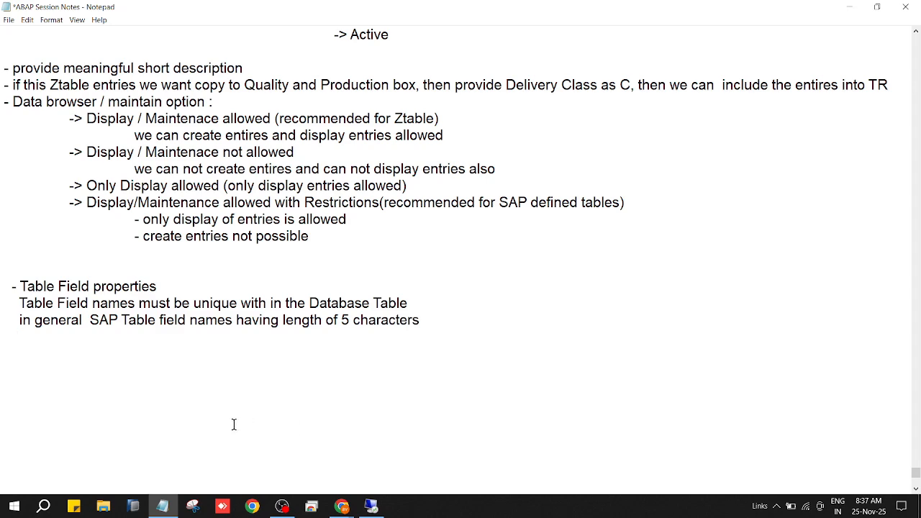
# - Switch to the SAP system, run the consistency check on table ZAVK_EMPMASTER, read the log and return to the field list
pyautogui.click(373, 508)
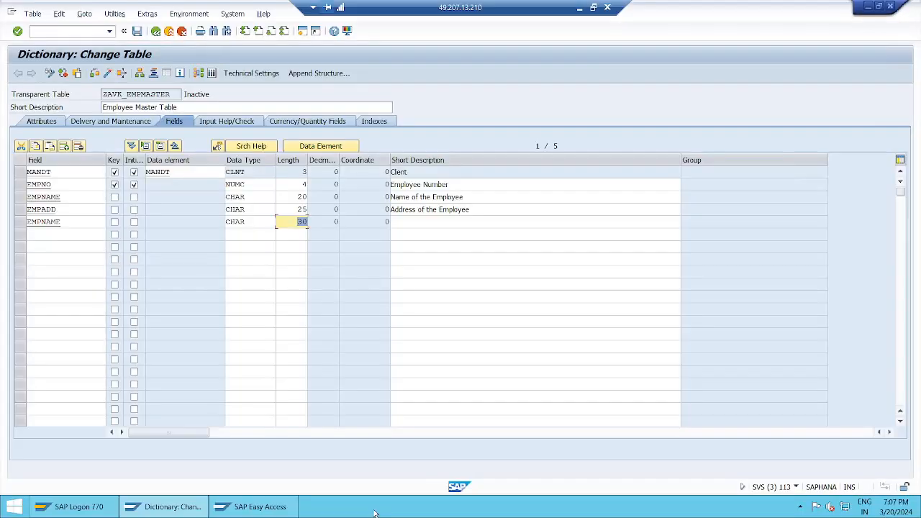
pyautogui.click(94, 74)
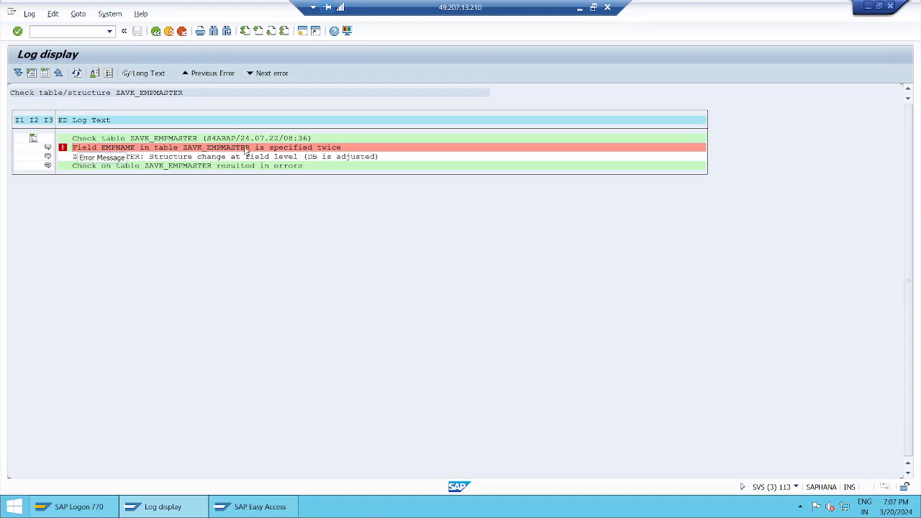
pyautogui.click(155, 31)
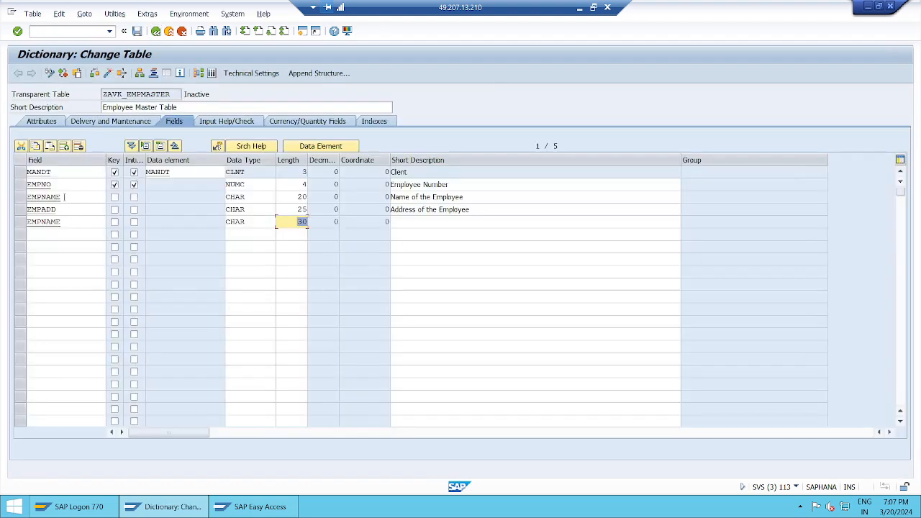
# - Compare the two EMPNAME rows in the ZAVK_EMPMASTER field list, including the second one's empty short description
pyautogui.moveTo(66, 198); pyautogui.dragTo(27, 222)
pyautogui.click(56, 222)
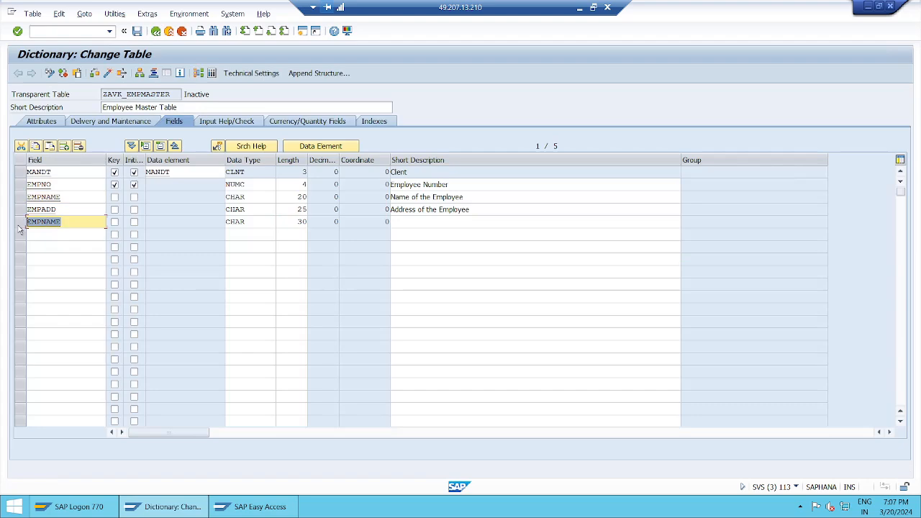
pyautogui.click(23, 228)
pyautogui.click(20, 199)
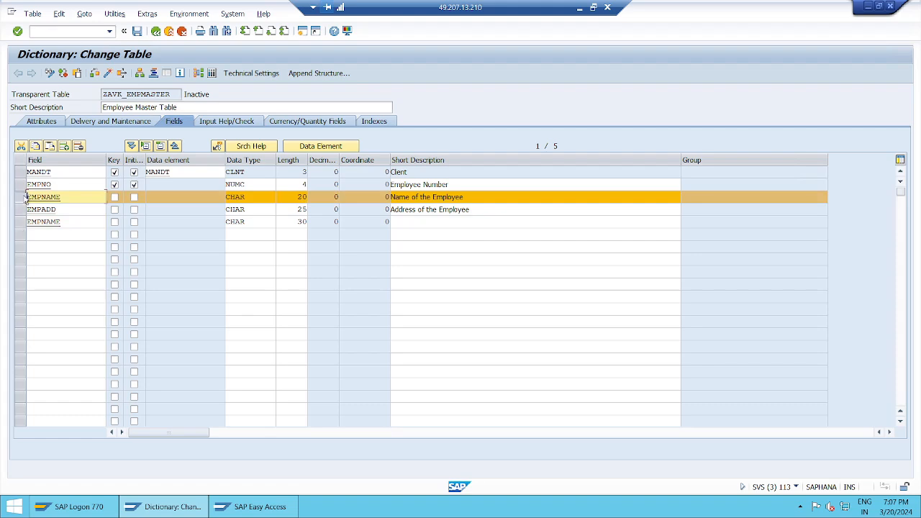
pyautogui.click(26, 197)
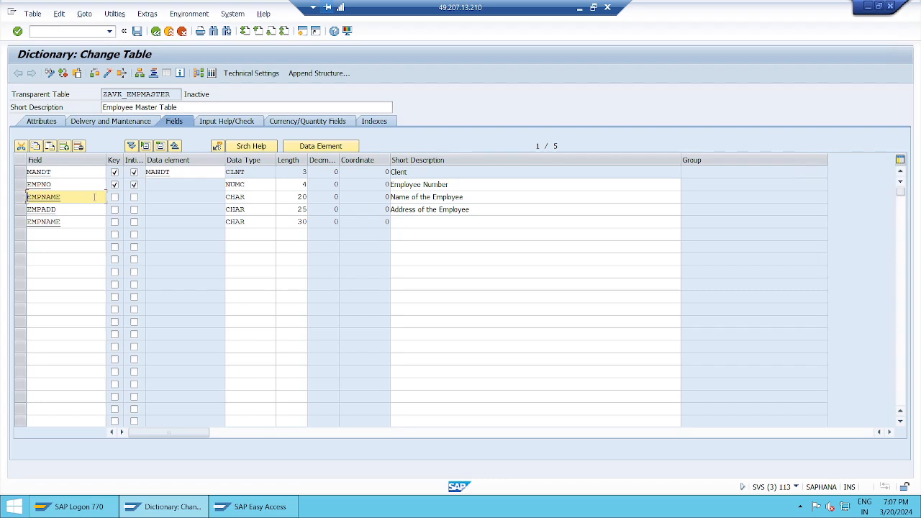
pyautogui.click(41, 221)
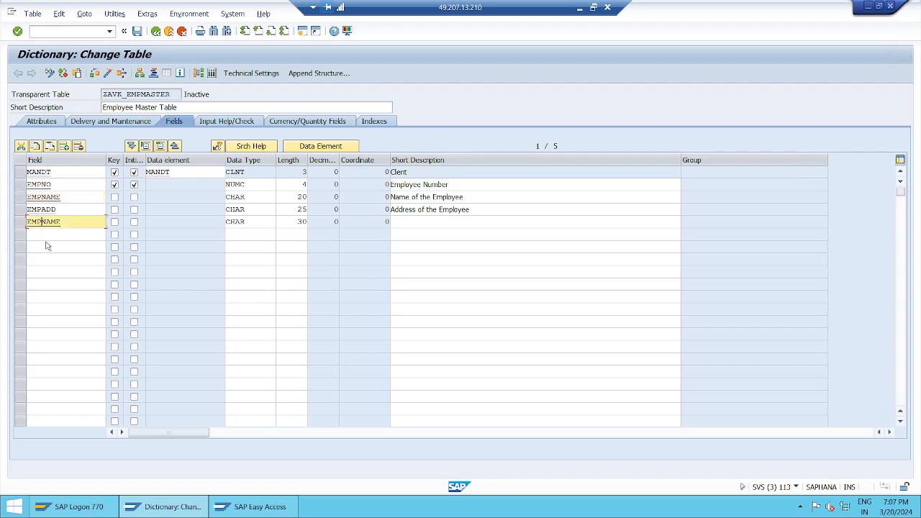
pyautogui.write('_')
pyautogui.press('BackSpace')
pyautogui.click(456, 222)
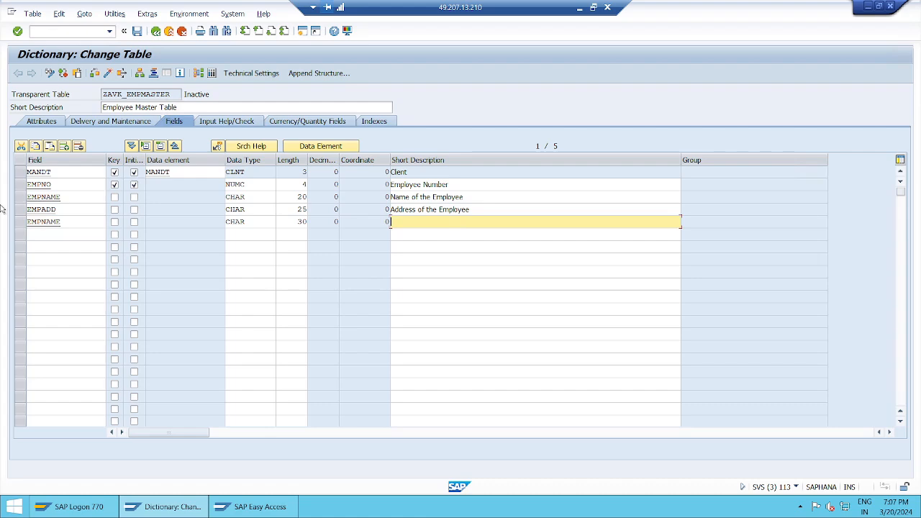
# - Delete the second EMPNAME row, the one with length 30, from the ZAVK_EMPMASTER fields
pyautogui.click(21, 222)
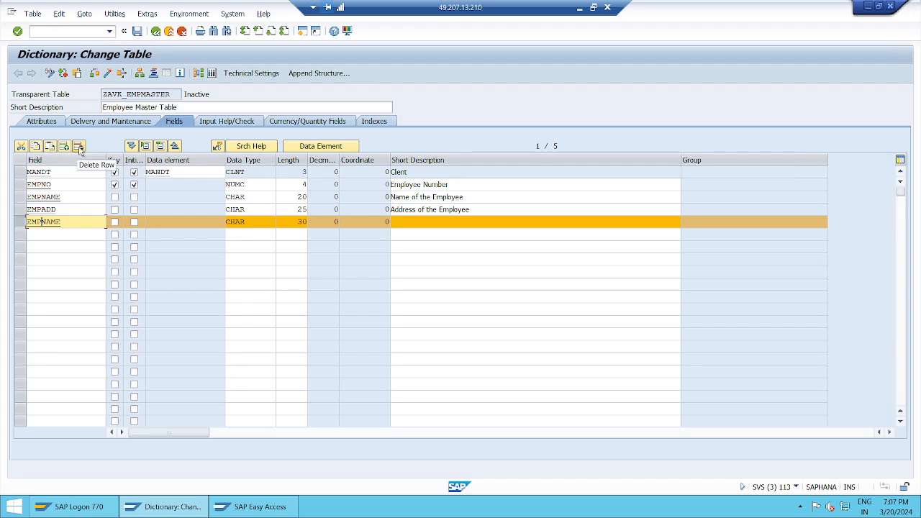
pyautogui.click(80, 148)
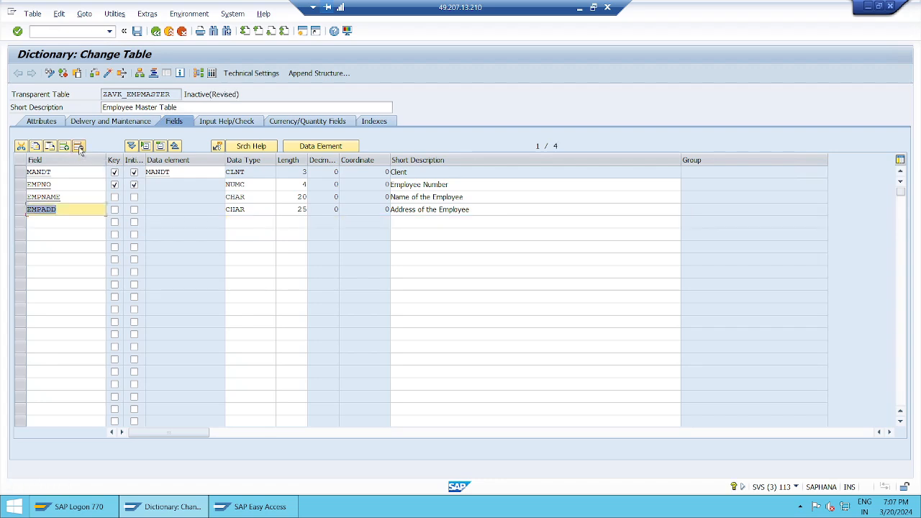
pyautogui.click(80, 212)
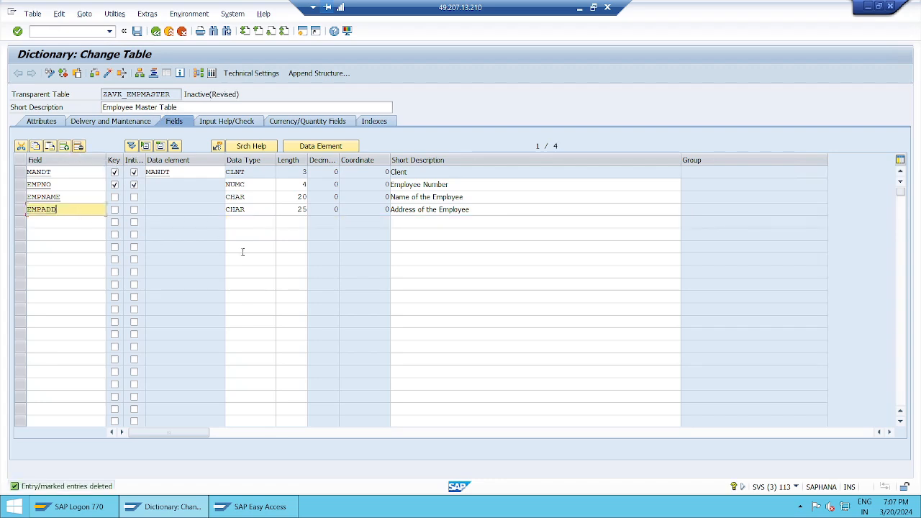
pyautogui.click(77, 223)
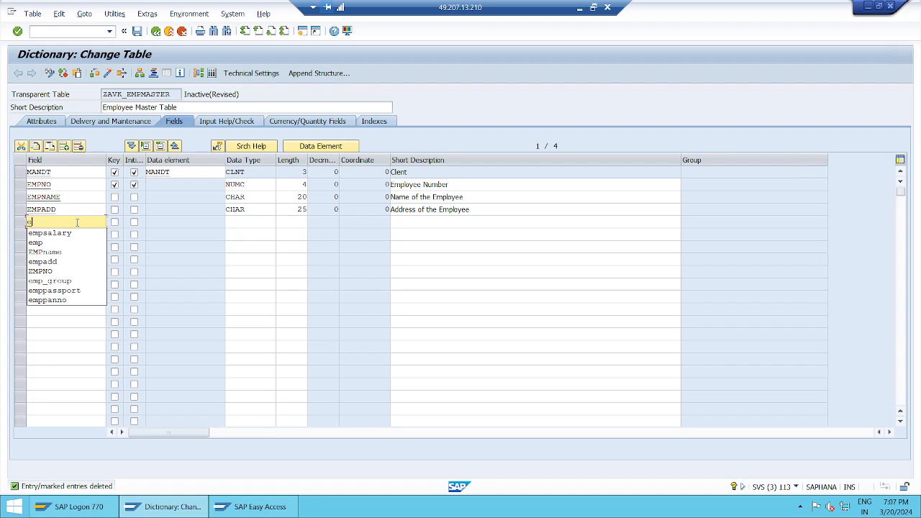
pyautogui.write('mpname')
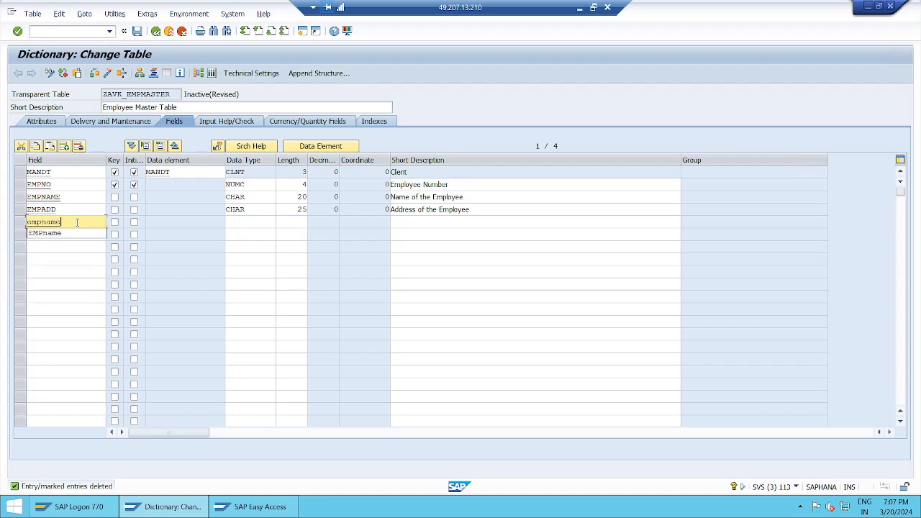
pyautogui.press('BackSpace')
pyautogui.press('BackSpace')
pyautogui.press('BackSpace')
pyautogui.press('BackSpace')
pyautogui.press('BackSpace')
pyautogui.press('BackSpace')
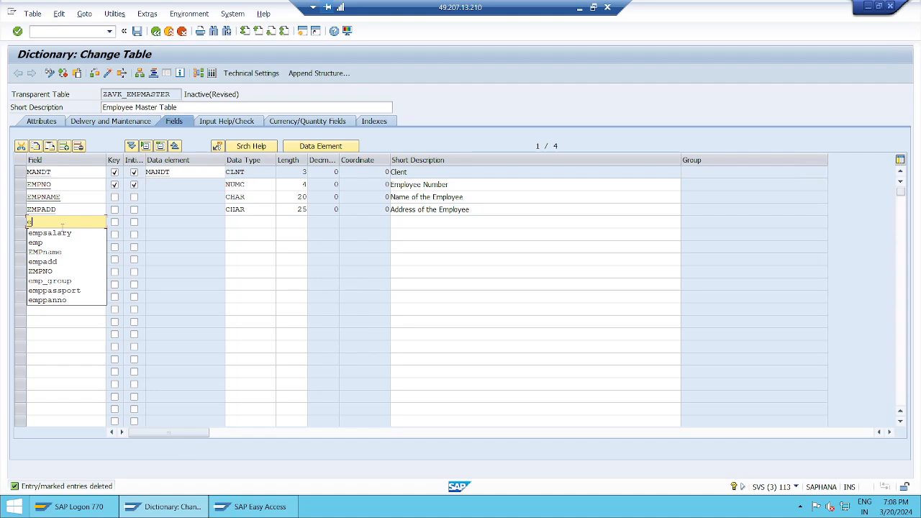
pyautogui.click(19, 225)
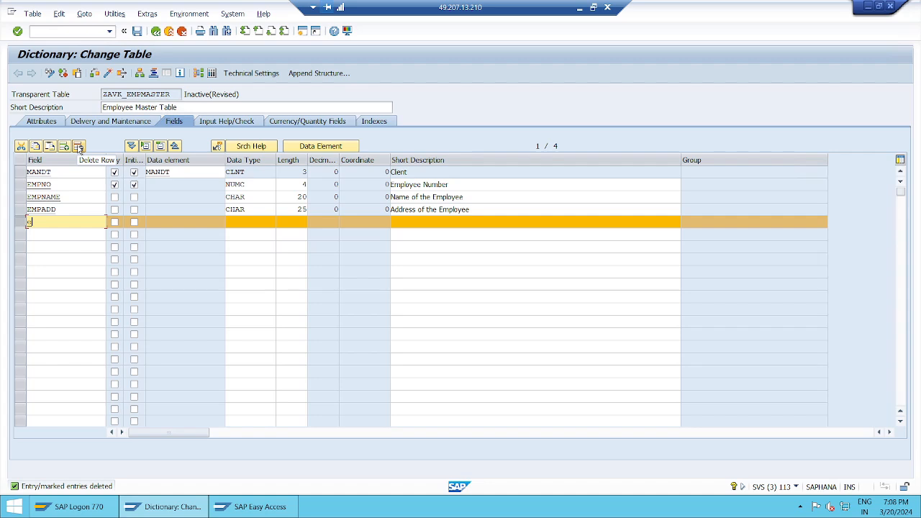
pyautogui.click(78, 147)
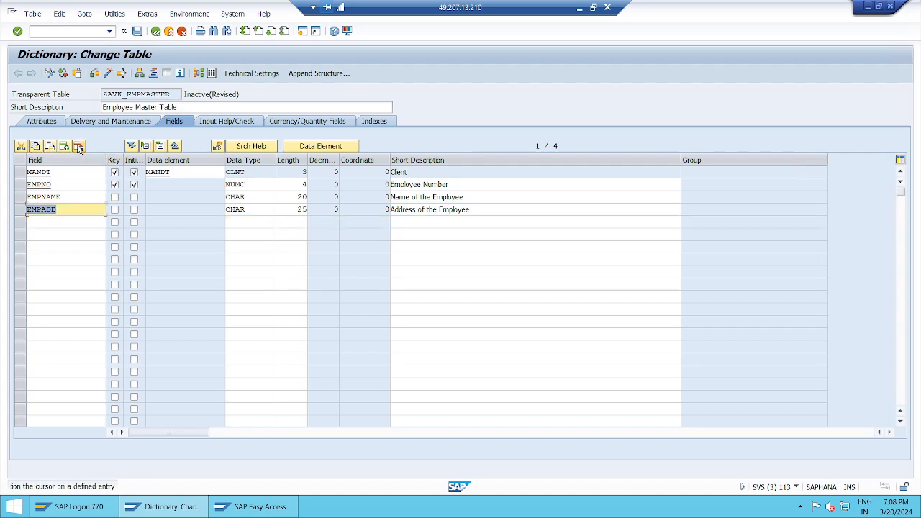
# - Insert a blank row above the EMPNAME field in ZAVK_EMPMASTER and delete that row again
pyautogui.click(20, 197)
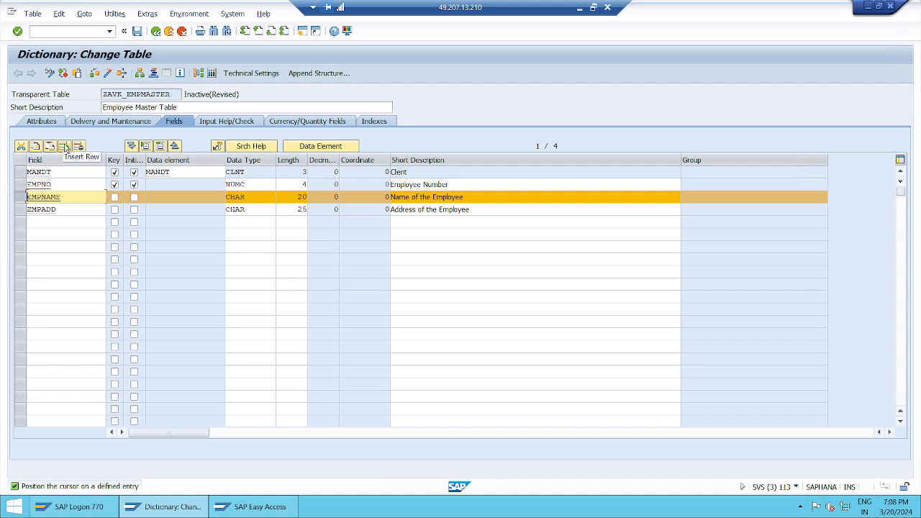
pyautogui.click(64, 147)
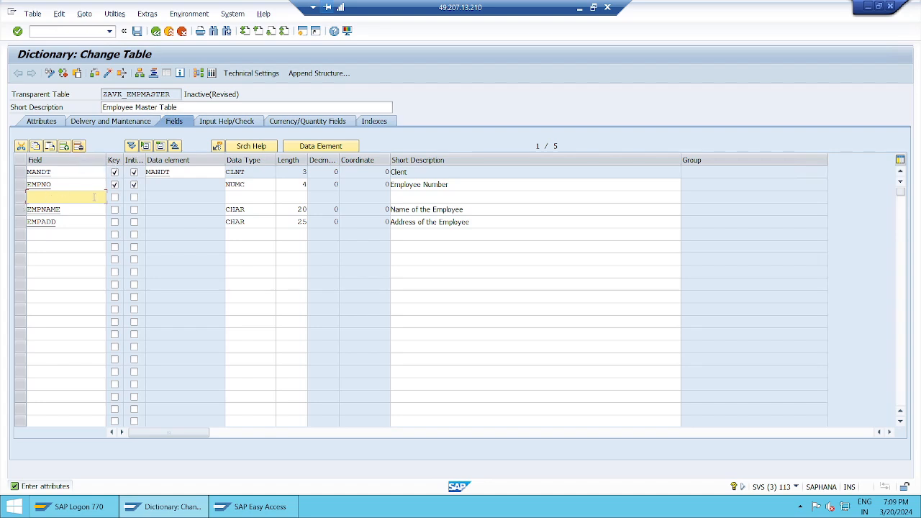
pyautogui.click(21, 196)
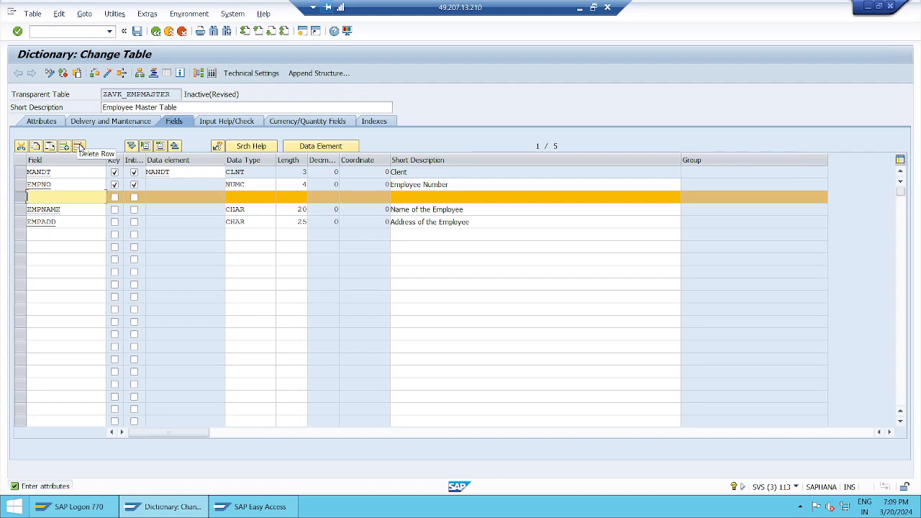
pyautogui.click(79, 146)
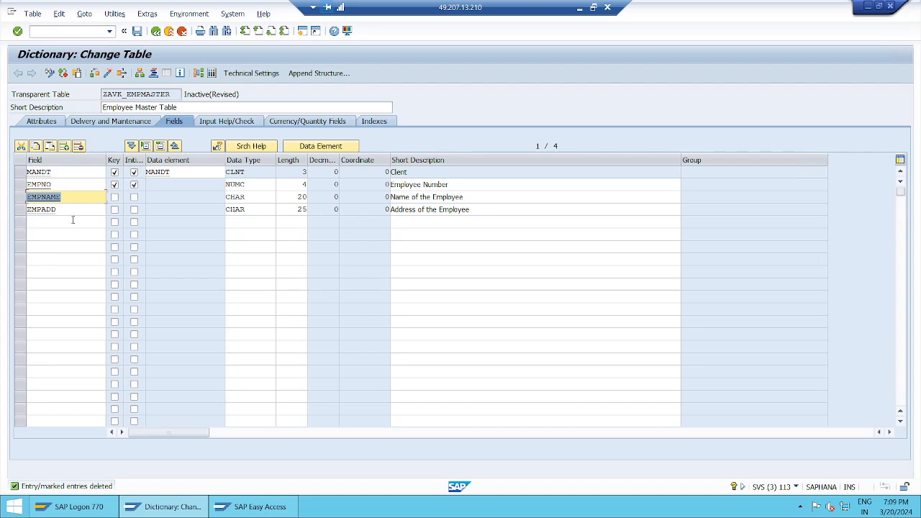
# - Move the EMPNAME row below EMPADD by cutting it and pasting it into the first empty row
pyautogui.click(21, 199)
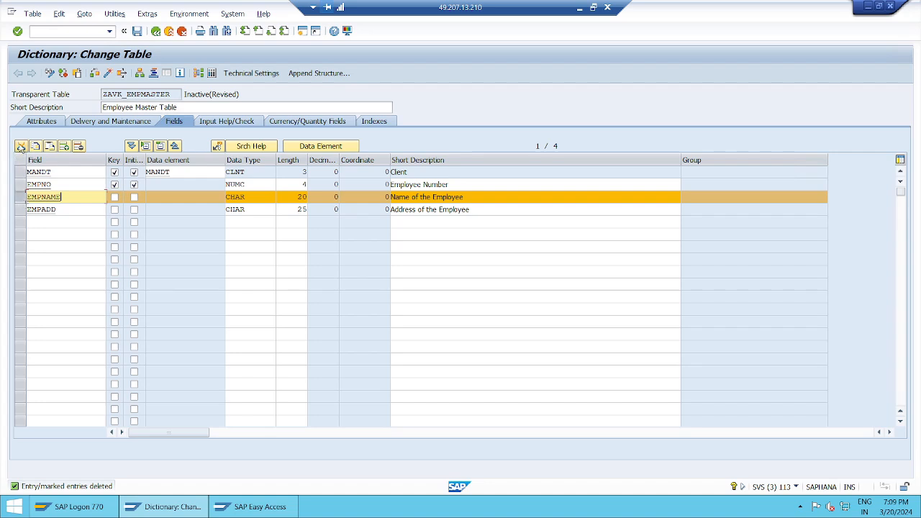
pyautogui.click(21, 147)
pyautogui.click(42, 209)
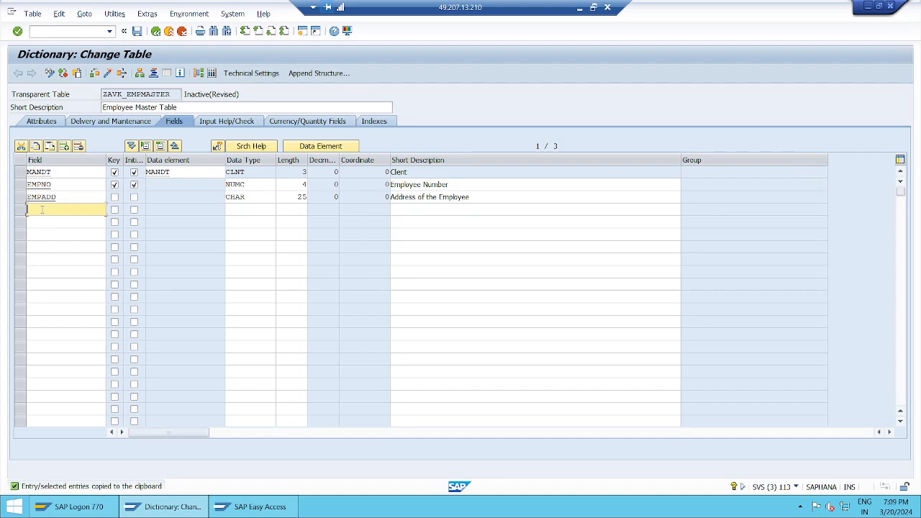
pyautogui.click(50, 147)
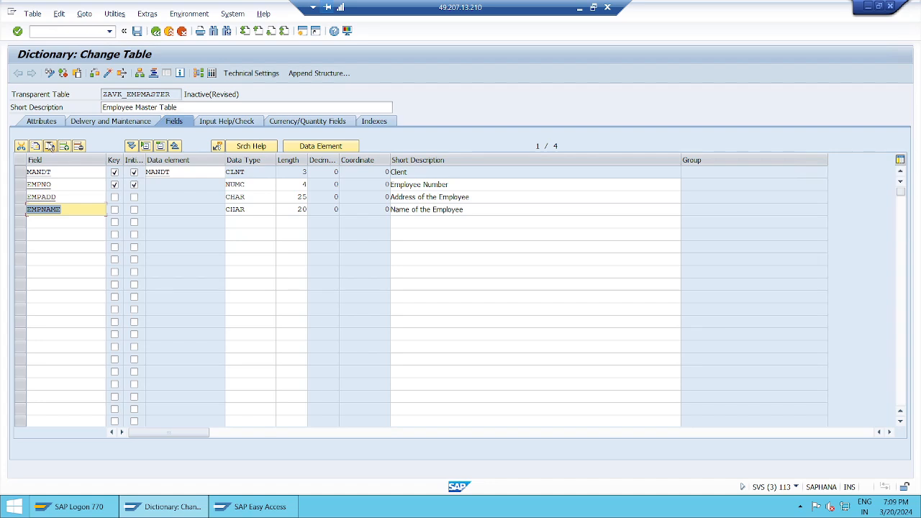
# - Copy the EMPNAME row and paste it three times into the empty rows below it
pyautogui.click(21, 214)
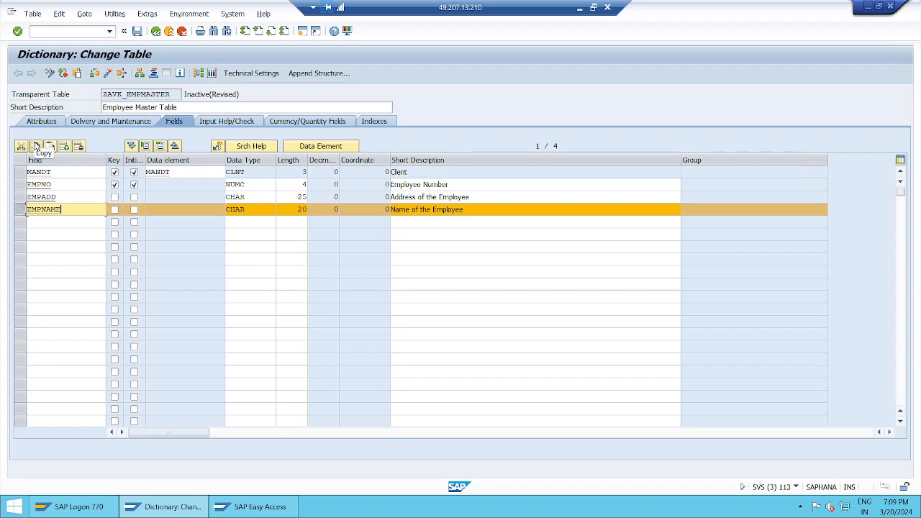
pyautogui.click(36, 146)
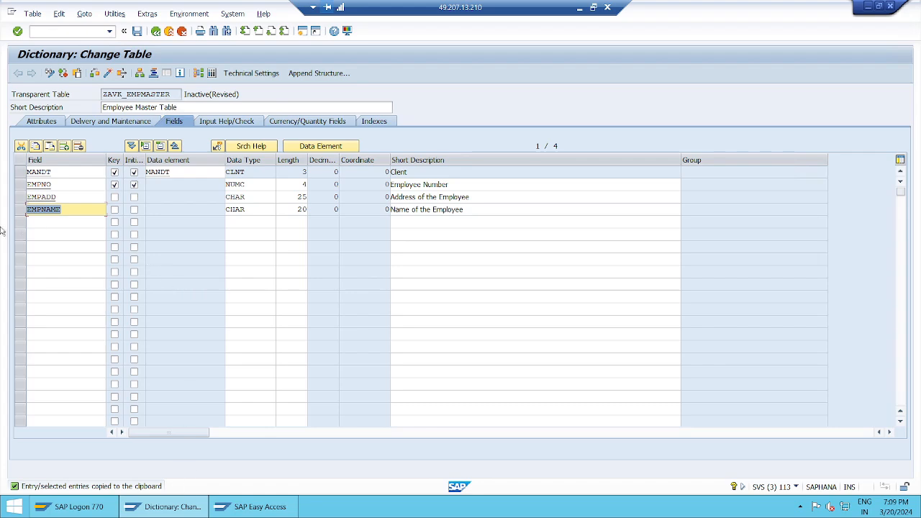
pyautogui.click(33, 221)
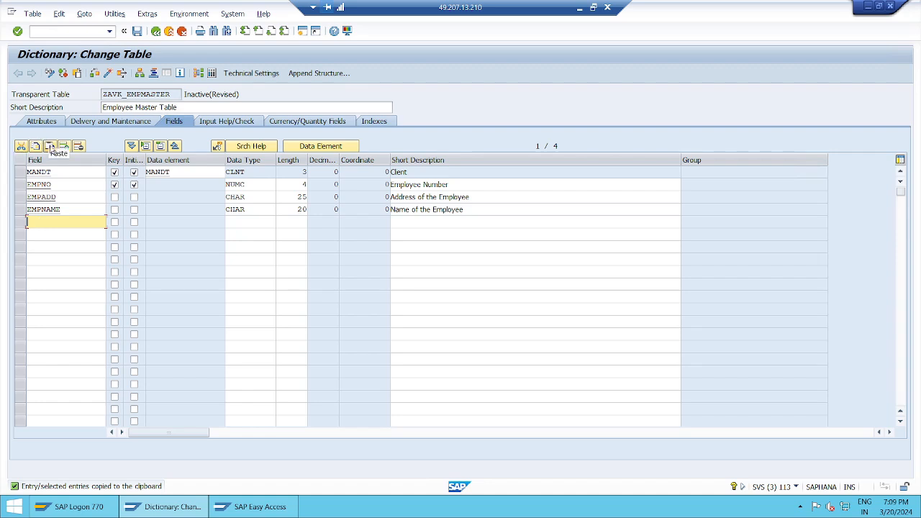
pyautogui.click(50, 147)
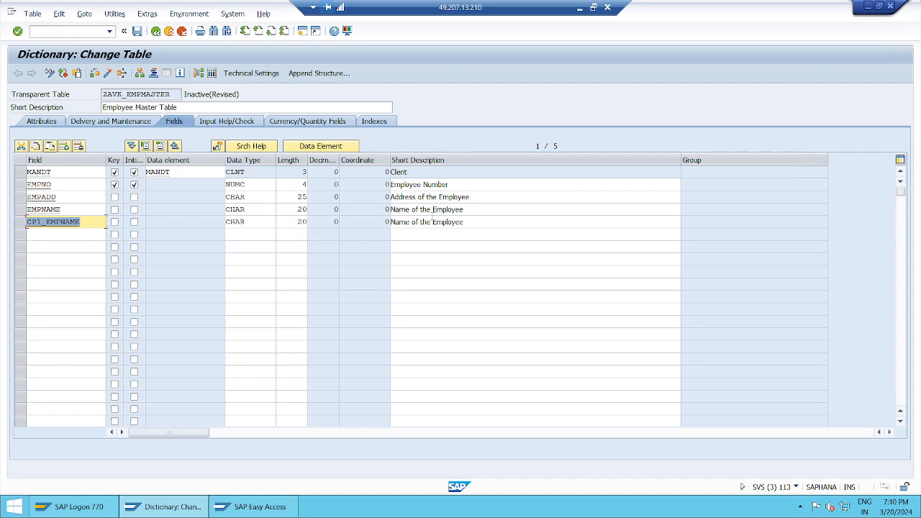
pyautogui.click(52, 236)
pyautogui.click(48, 147)
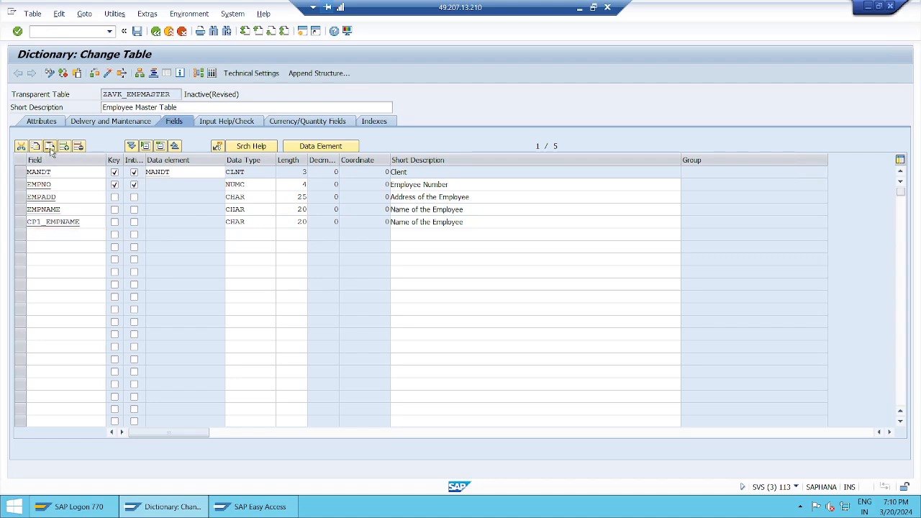
pyautogui.click(41, 249)
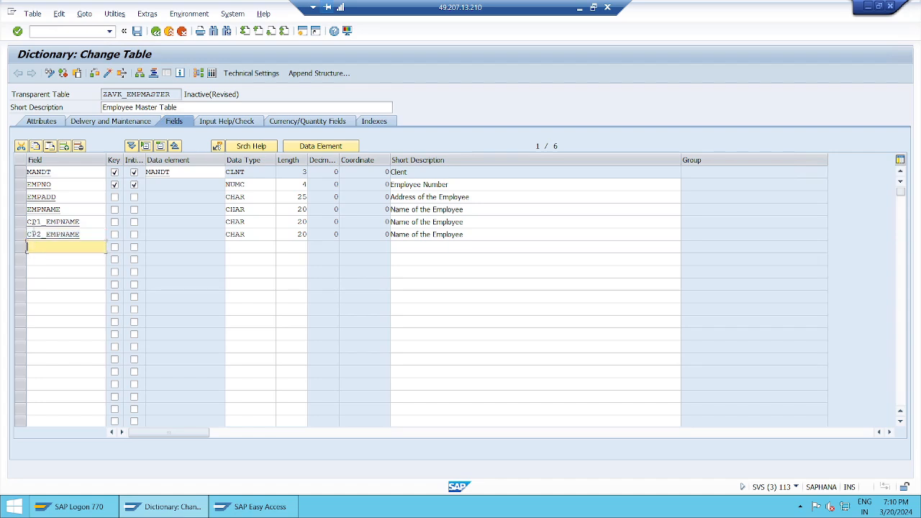
pyautogui.click(49, 146)
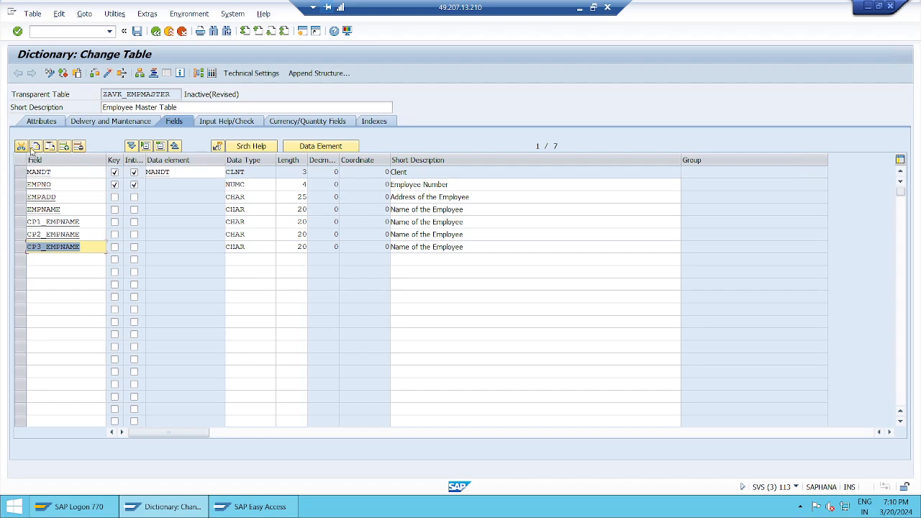
# - Delete the three pasted copies of the EMPNAME row from the field list
pyautogui.click(79, 148)
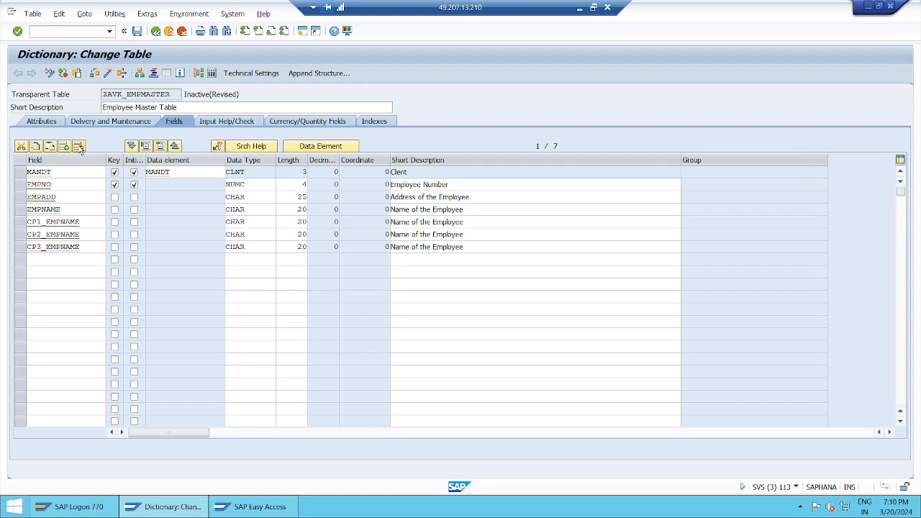
pyautogui.click(21, 236)
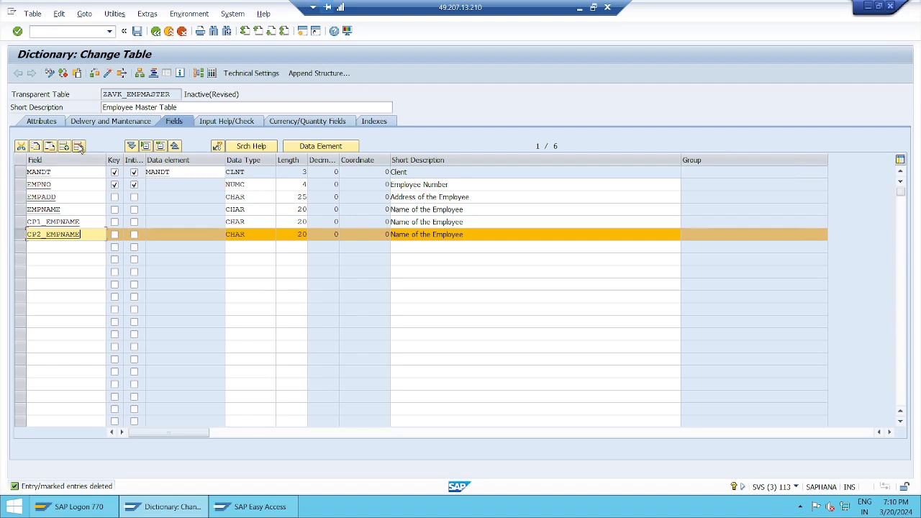
pyautogui.click(22, 221)
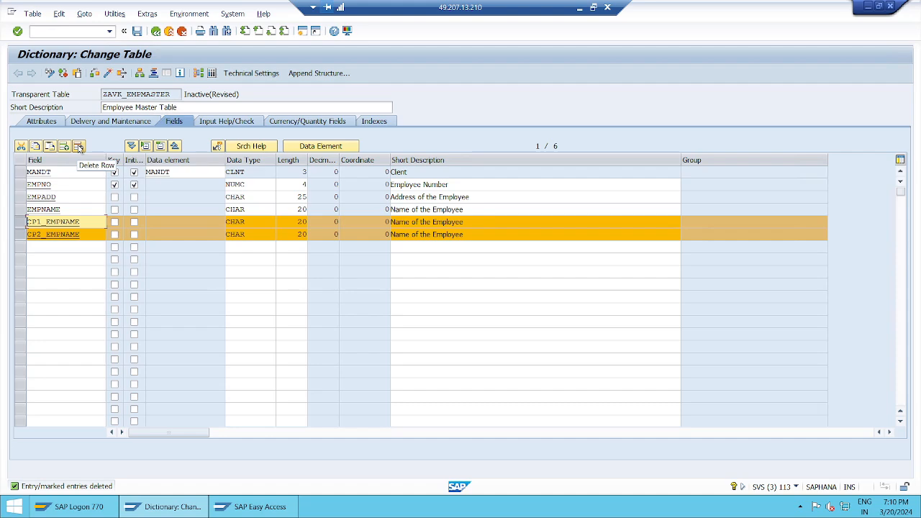
pyautogui.click(79, 147)
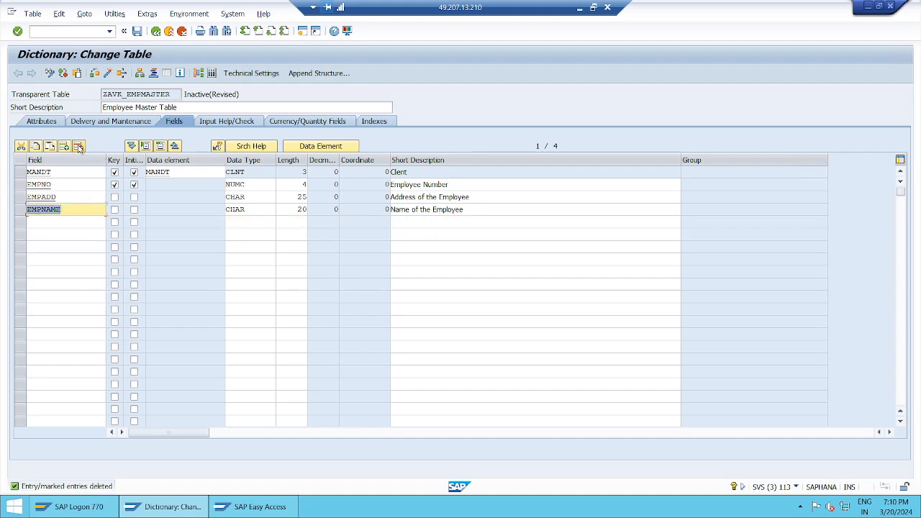
# - Move the EMPNAME row back above EMPADD using an inserted row, and delete the leftover blank row
pyautogui.click(78, 209)
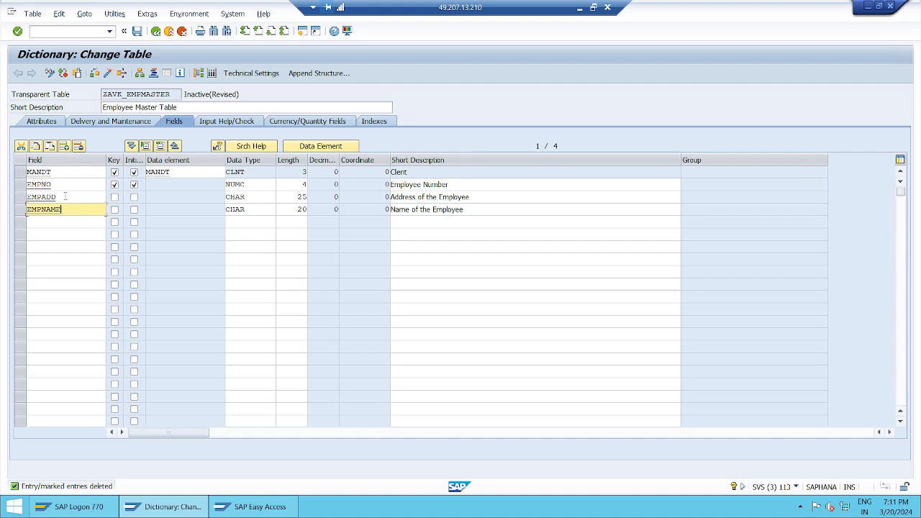
pyautogui.click(65, 197)
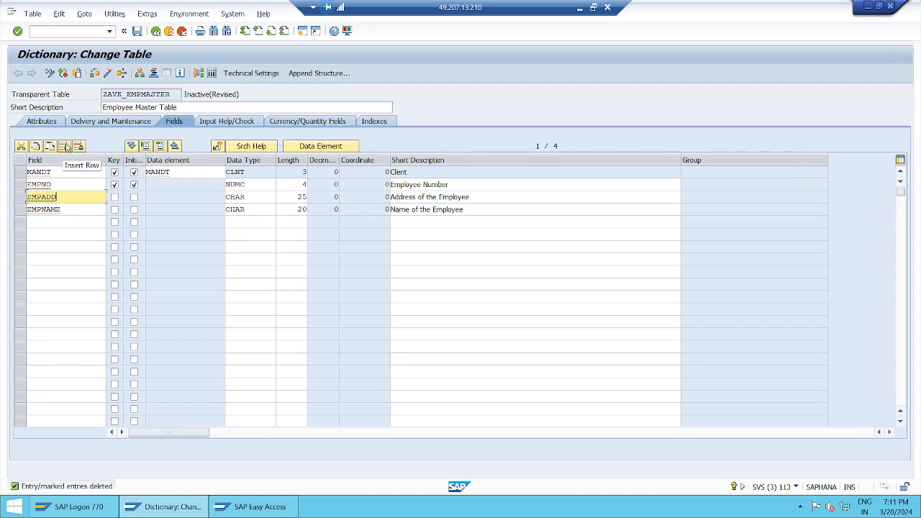
pyautogui.click(65, 146)
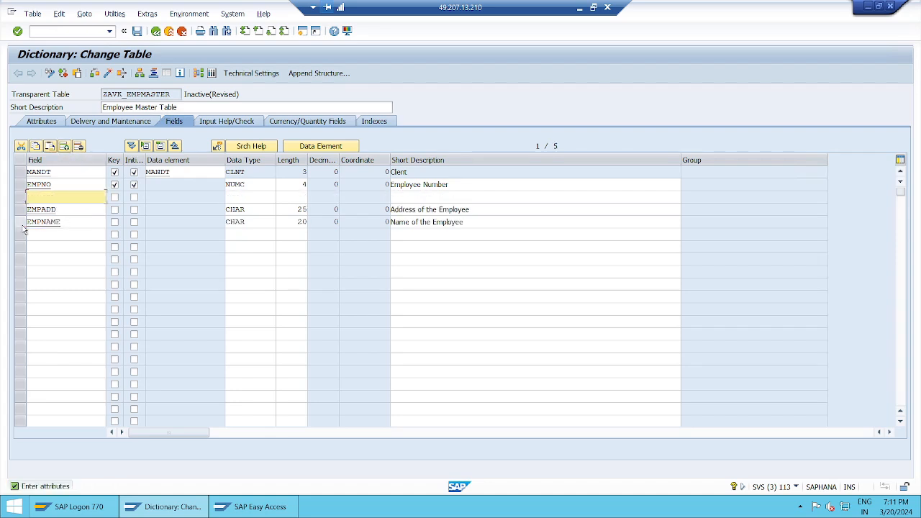
pyautogui.click(21, 223)
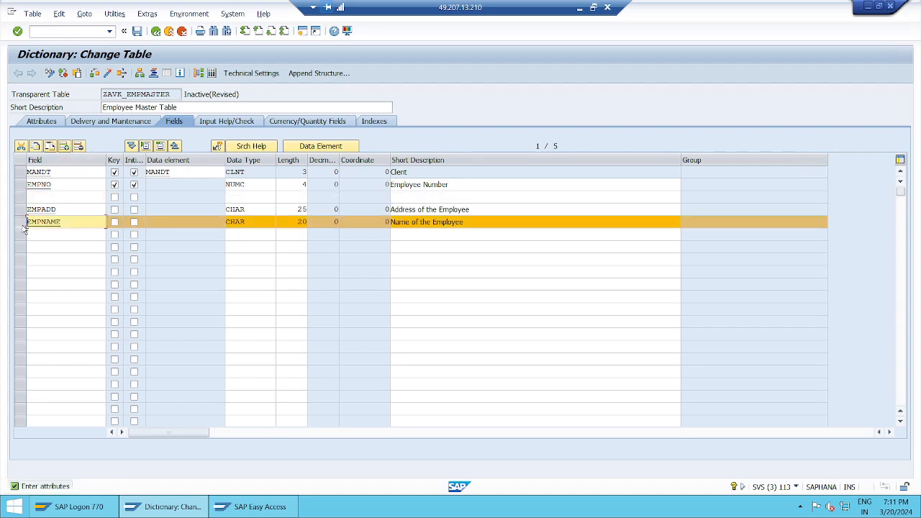
pyautogui.click(21, 146)
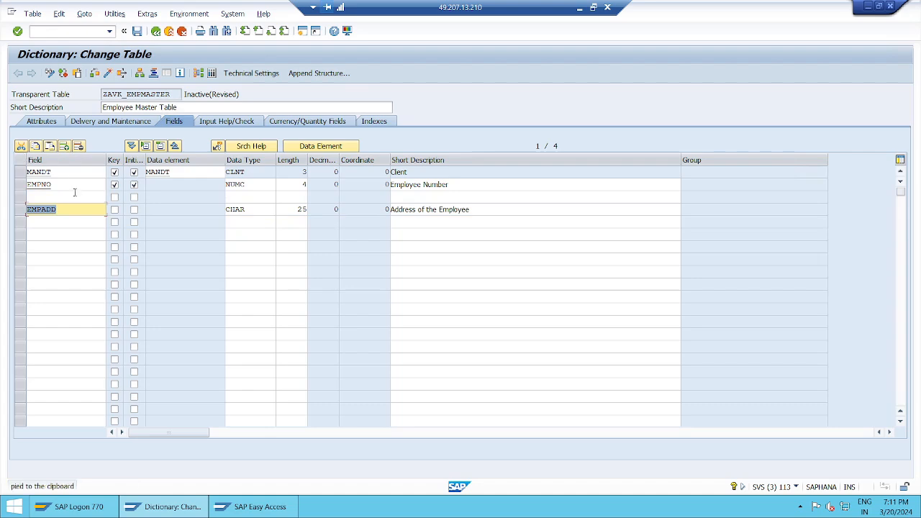
pyautogui.click(50, 146)
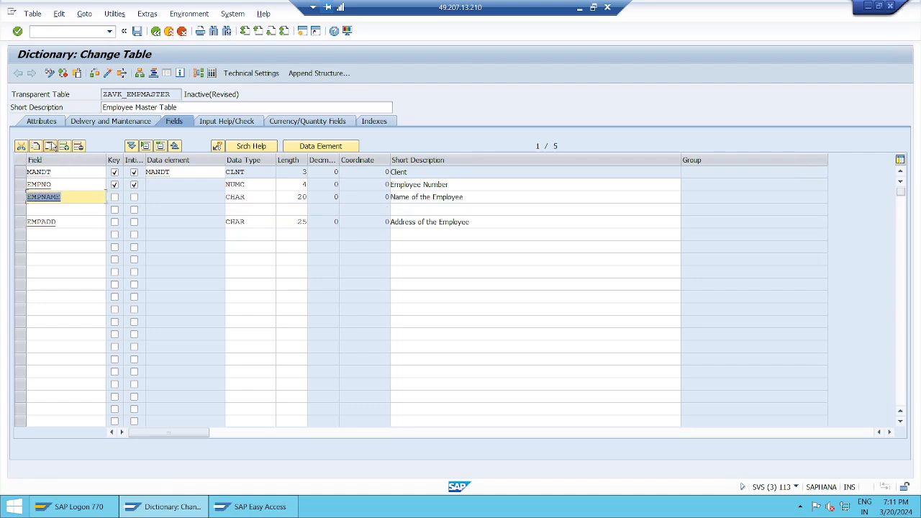
pyautogui.click(21, 211)
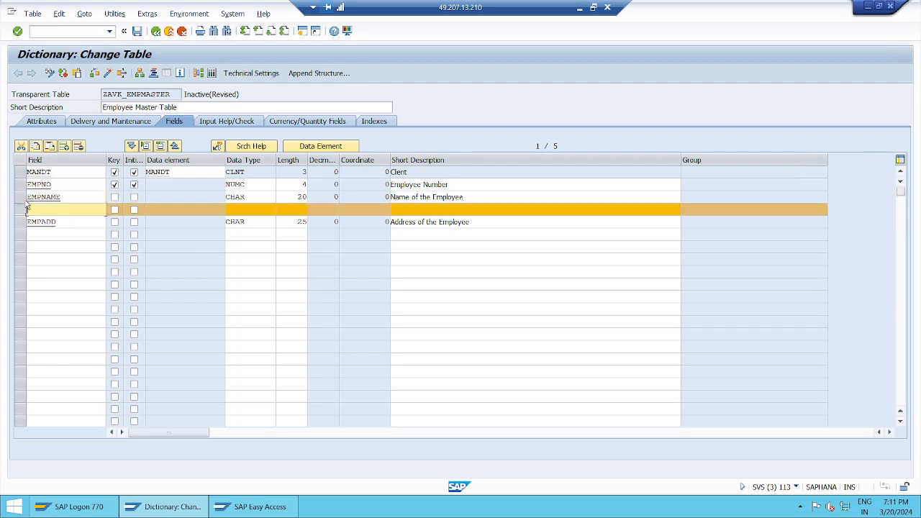
pyautogui.click(79, 146)
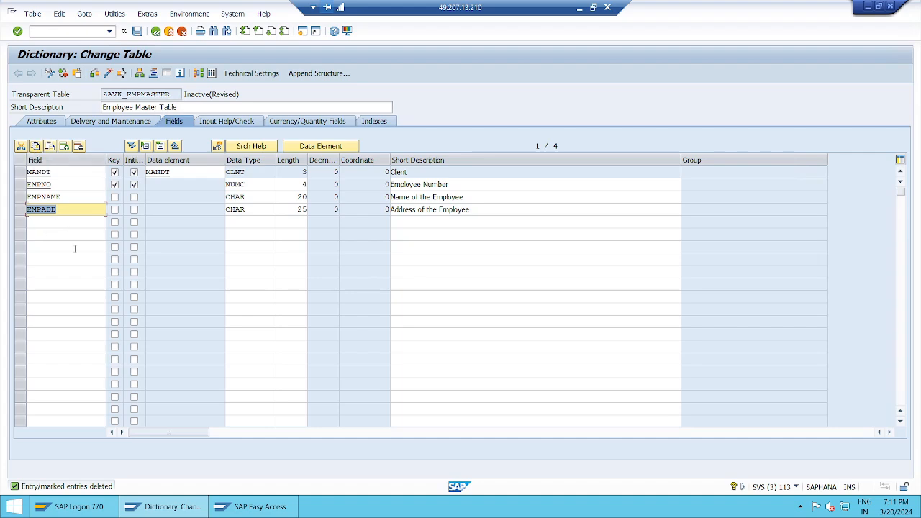
# - Select the MANDT, EMPNO, EMPNAME and EMPADD rows one by one and clear the row selections again
pyautogui.click(96, 210)
pyautogui.click(21, 173)
pyautogui.click(21, 184)
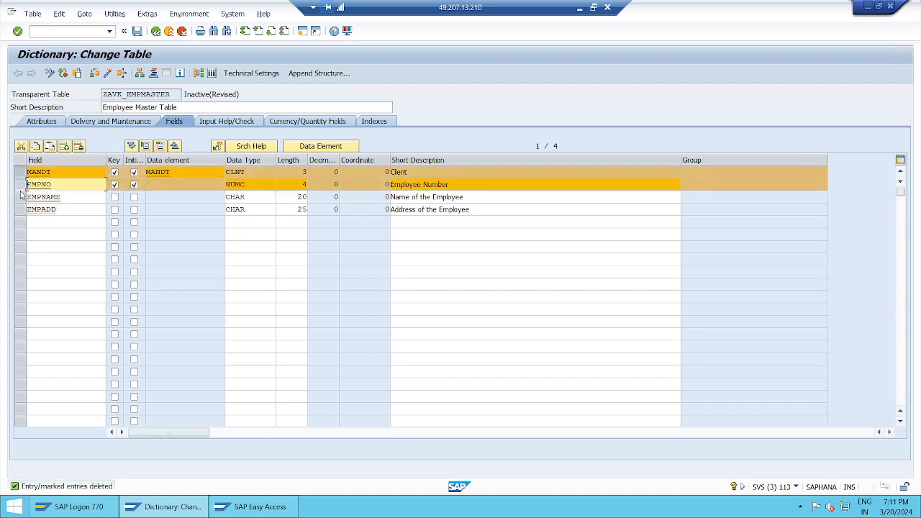
pyautogui.click(20, 197)
pyautogui.click(21, 209)
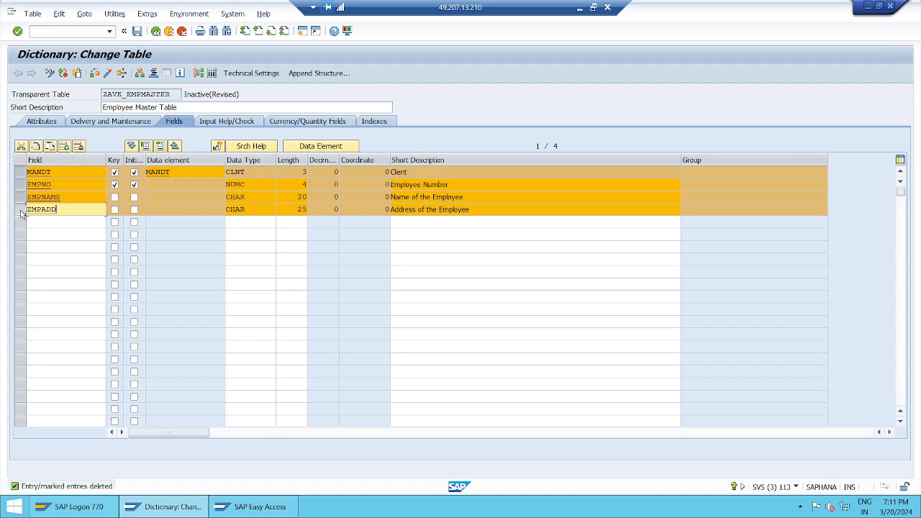
pyautogui.click(21, 210)
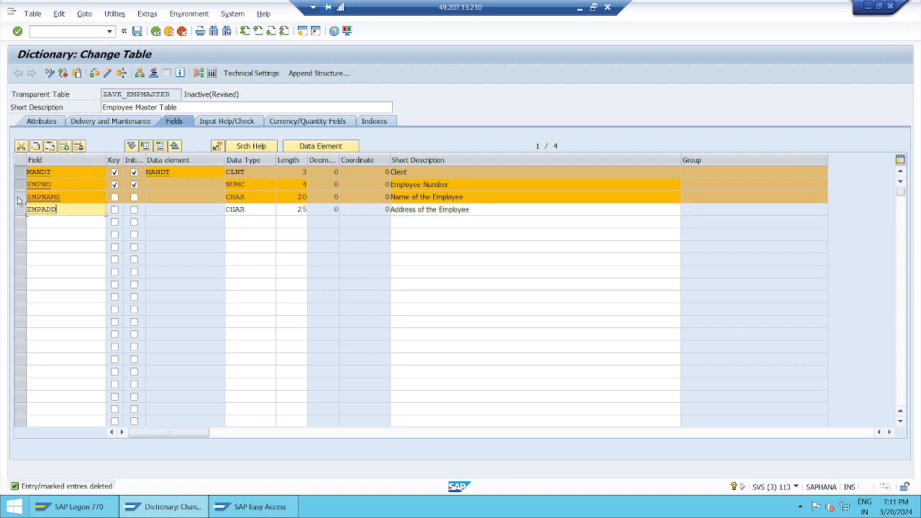
pyautogui.click(21, 197)
pyautogui.click(21, 184)
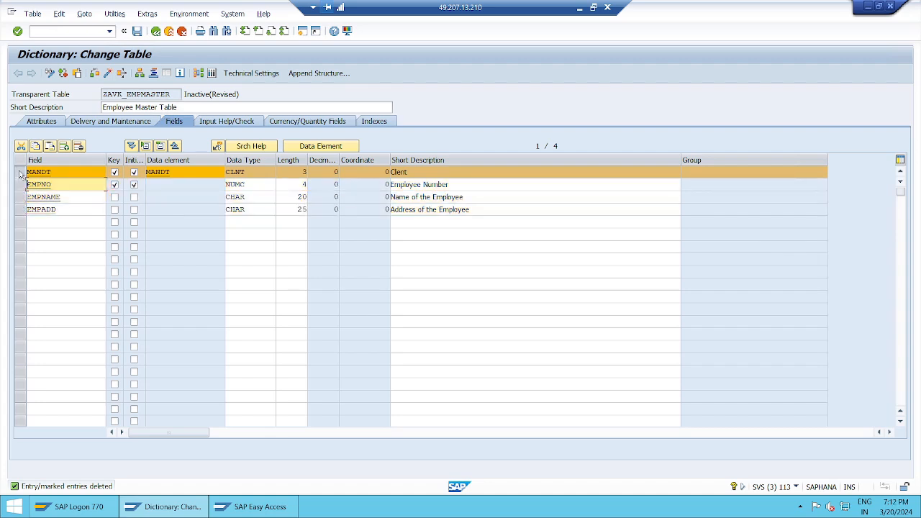
pyautogui.click(20, 172)
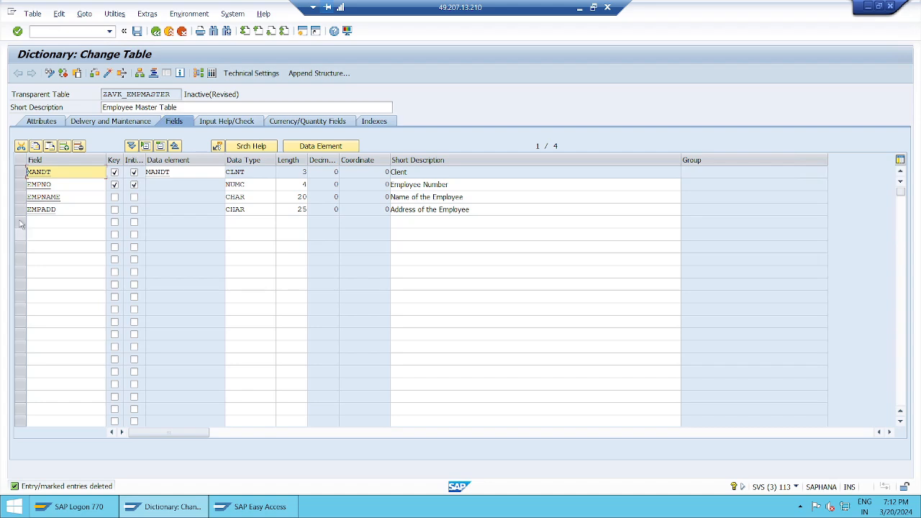
pyautogui.click(21, 198)
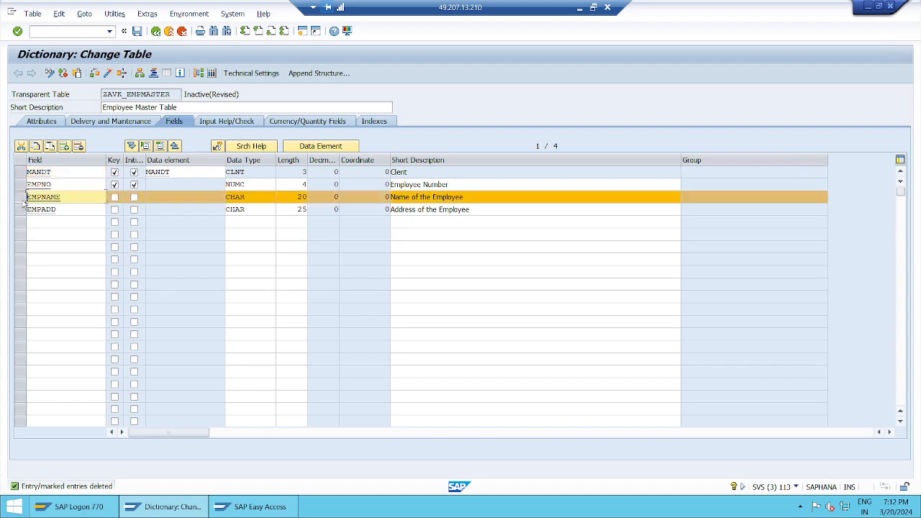
pyautogui.click(21, 199)
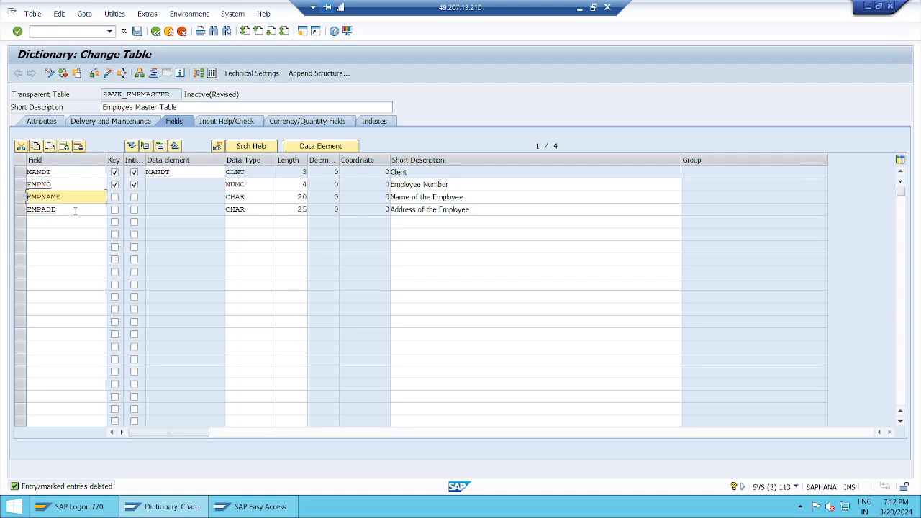
# - Leave the SAP remote session and switch back to the ABAP Session Notes in Notepad
pyautogui.click(78, 208)
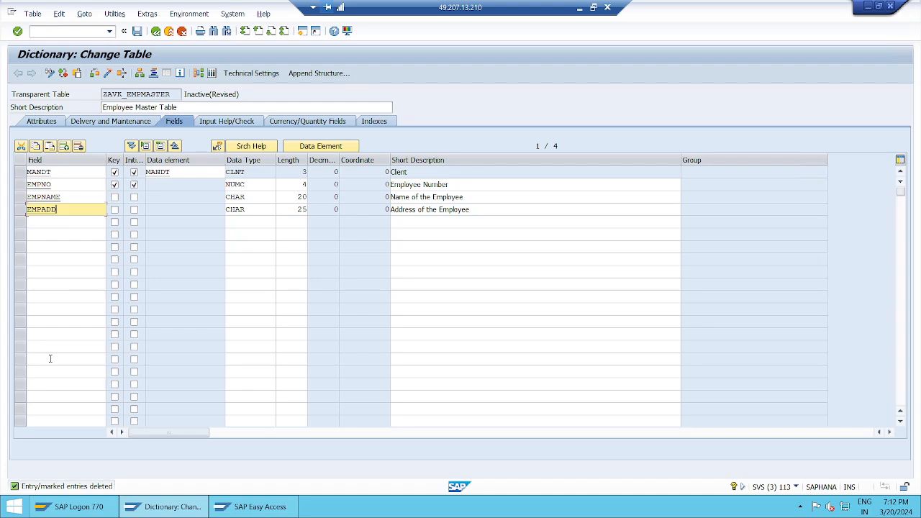
pyautogui.click(580, 8)
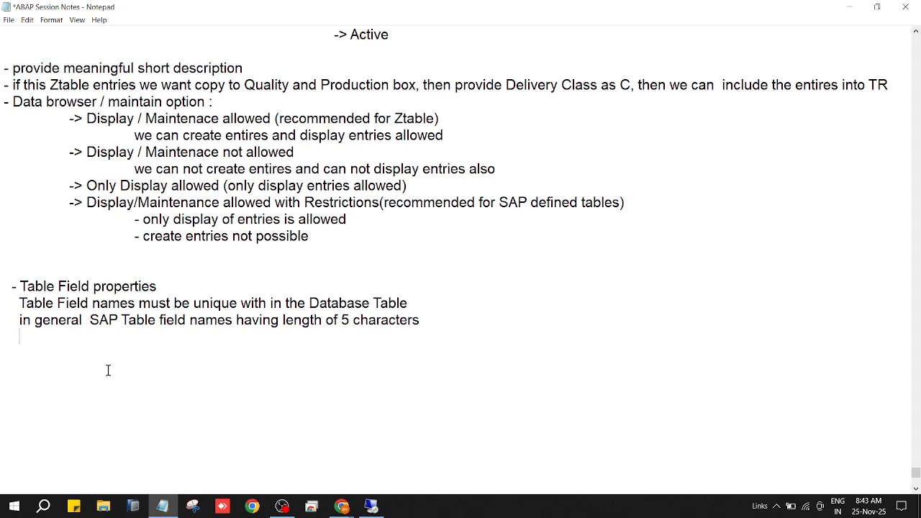
# - Add the line "Table Field name can be up to 16 characters" to the Table Field properties notes
pyautogui.write('t')
pyautogui.press('BackSpace')
pyautogui.write('tA')
pyautogui.press('BackSpace')
pyautogui.press('BackSpace')
pyautogui.write('Table Field ')
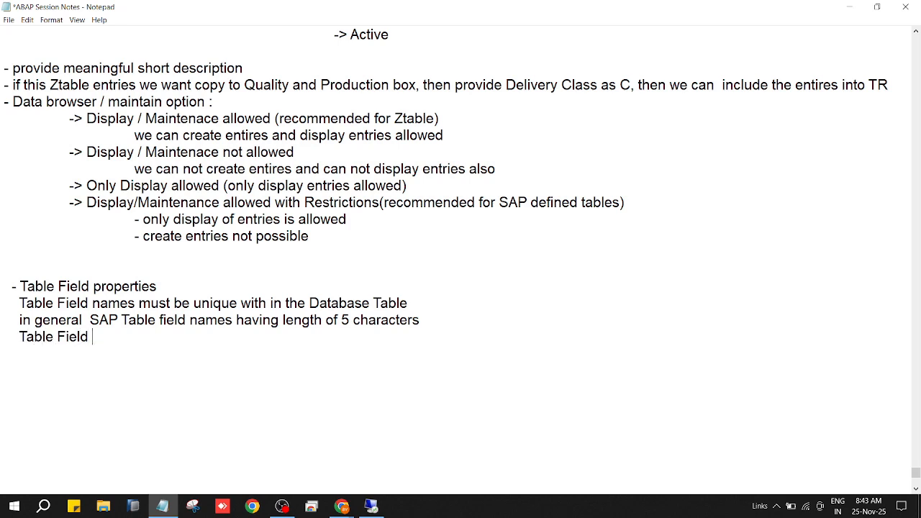
pyautogui.write('name can be up ')
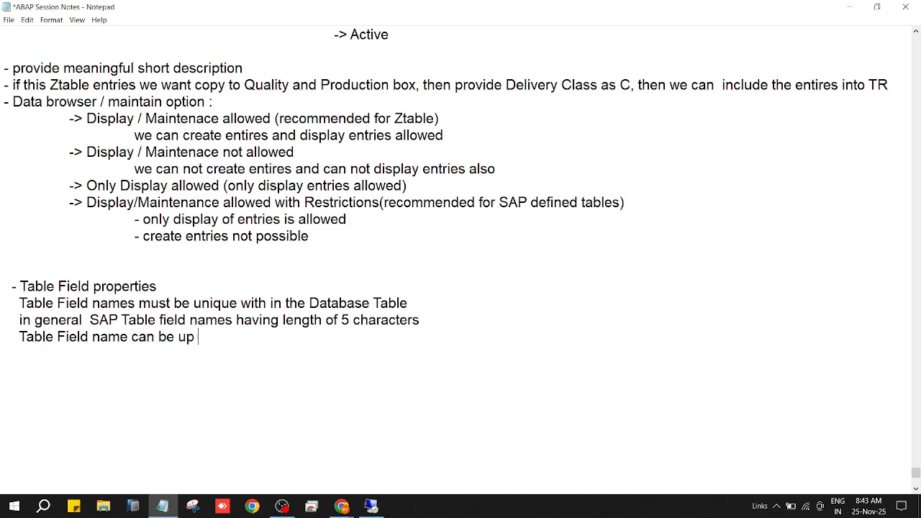
pyautogui.write('to 16 characters')
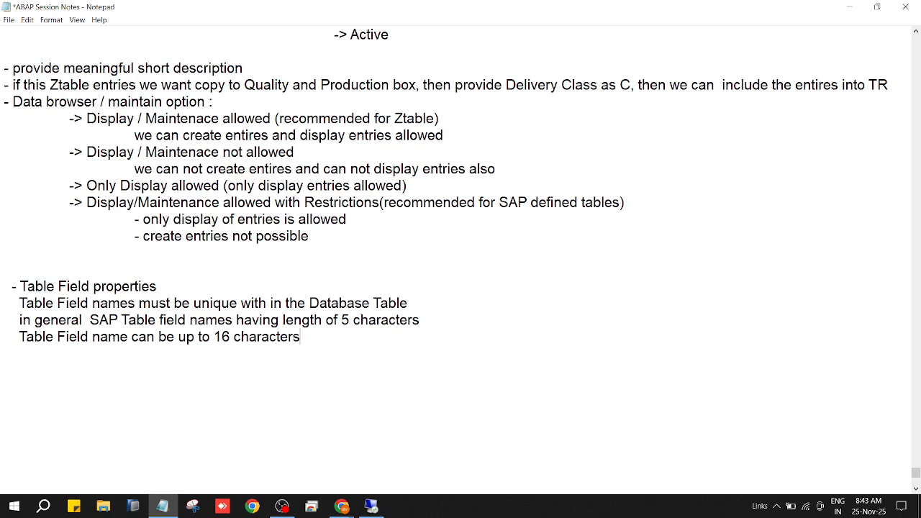
# - Add the line "Table Field name may have alphanumeric with special character (underscore) is allowed" and save the notes
pyautogui.press('Return')
pyautogui.write('Table Field name')
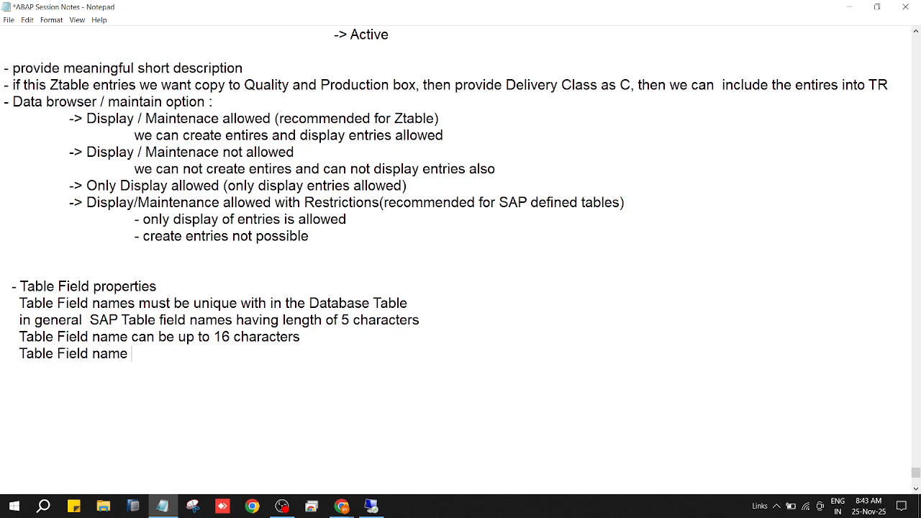
pyautogui.write(' may have alphan')
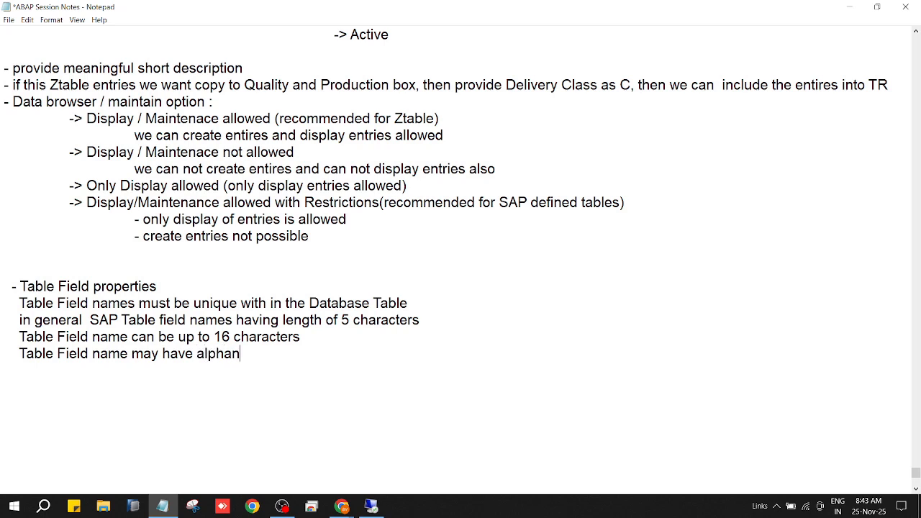
pyautogui.write('umeric with spec')
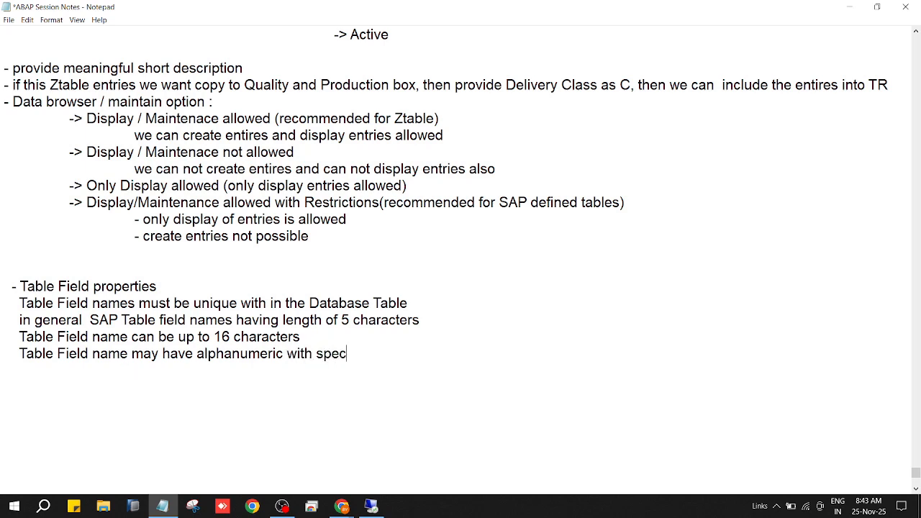
pyautogui.write('ial characte')
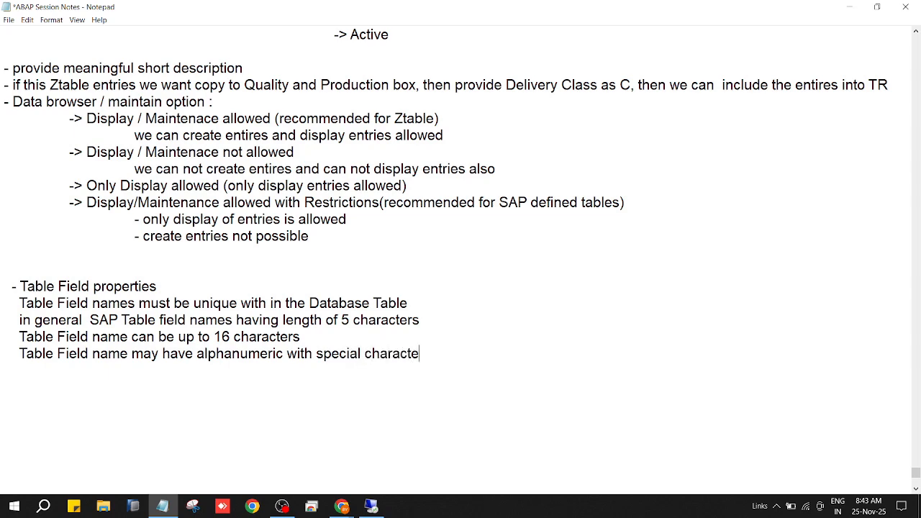
pyautogui.write('r (underscore')
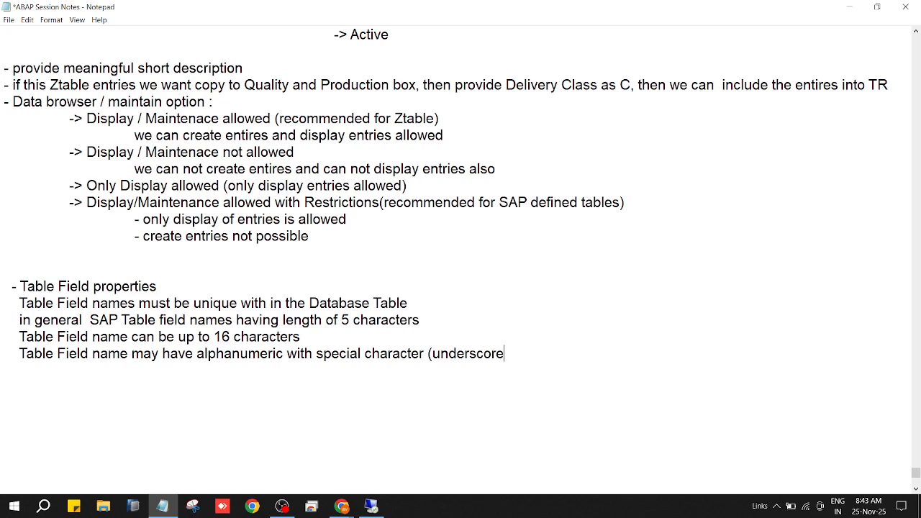
pyautogui.write(') is allowed')
pyautogui.press('Return')
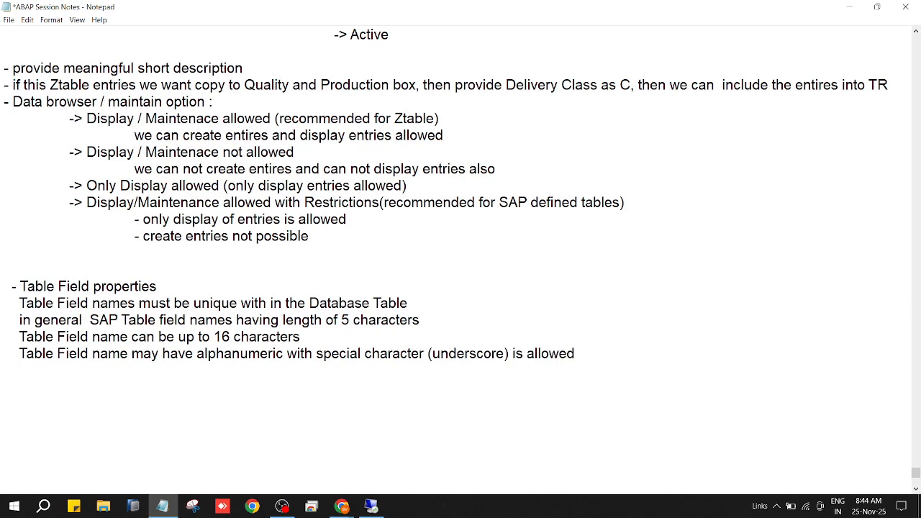
pyautogui.hotkey('ctrl', 's')
# - Switch to the SAP remote session and add a new field EMPSTATE below EMPADD in the field list
pyautogui.click(371, 507)
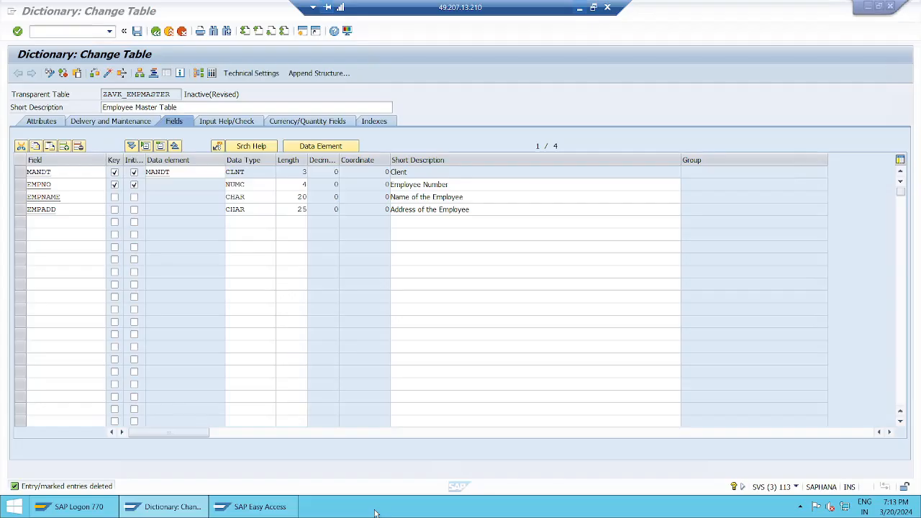
pyautogui.click(54, 225)
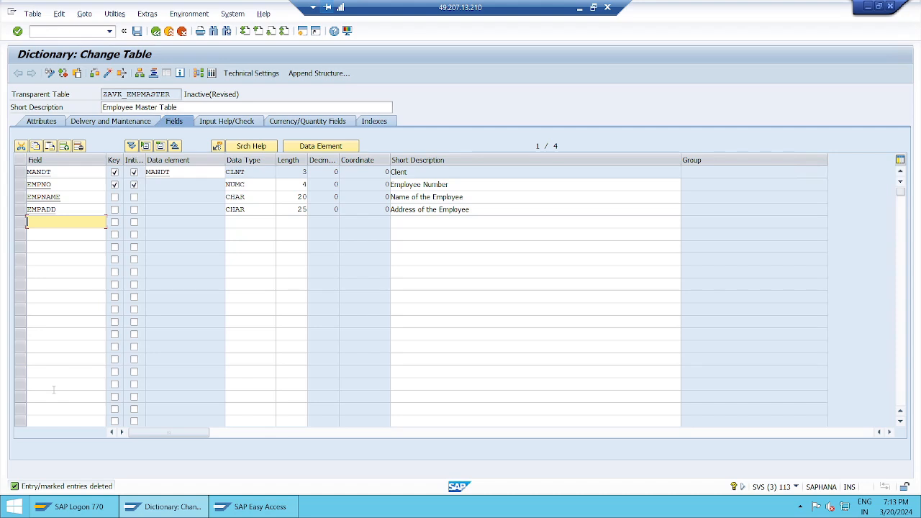
pyautogui.write('emp')
pyautogui.write('stat')
pyautogui.write('u')
pyautogui.press('Return')
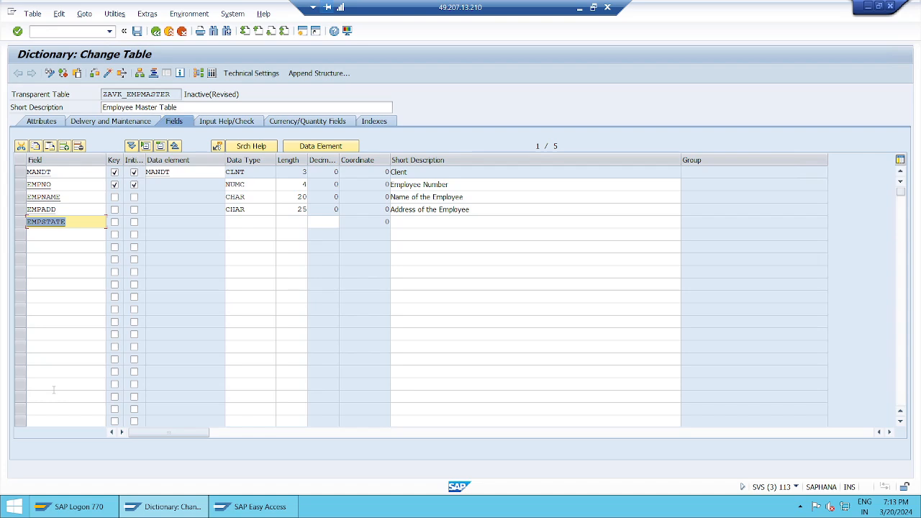
# - Rename the new field EMP STATE with a blank, save and check the table, and review the check log
pyautogui.press('Left')
pyautogui.press('Left')
pyautogui.write('_')
pyautogui.click(95, 73)
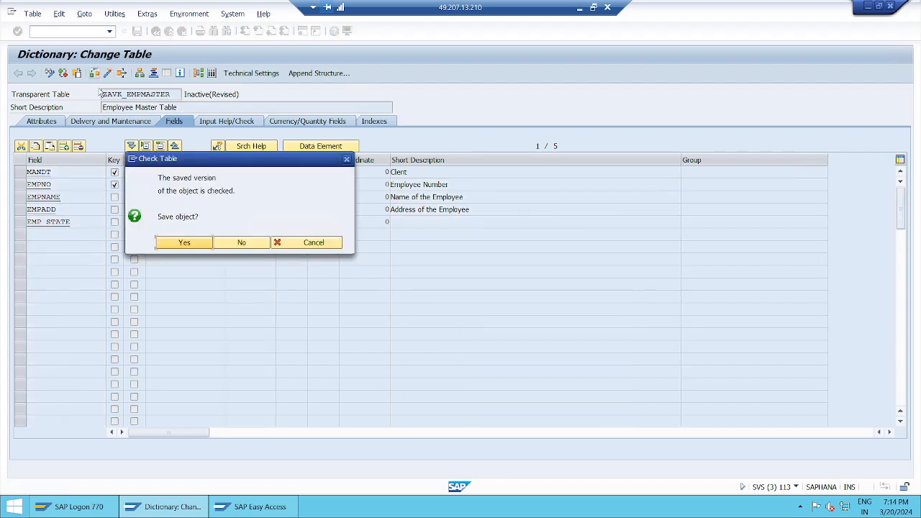
pyautogui.click(189, 245)
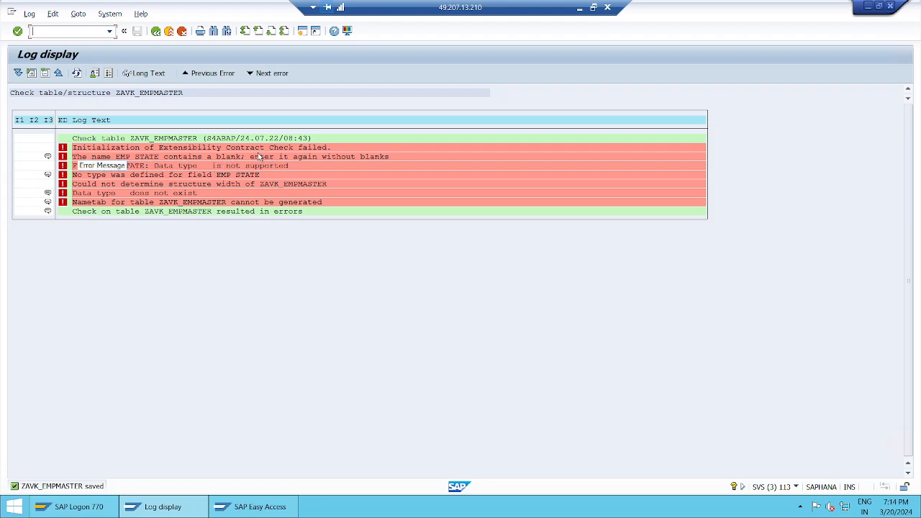
pyautogui.moveTo(249, 156); pyautogui.dragTo(395, 159)
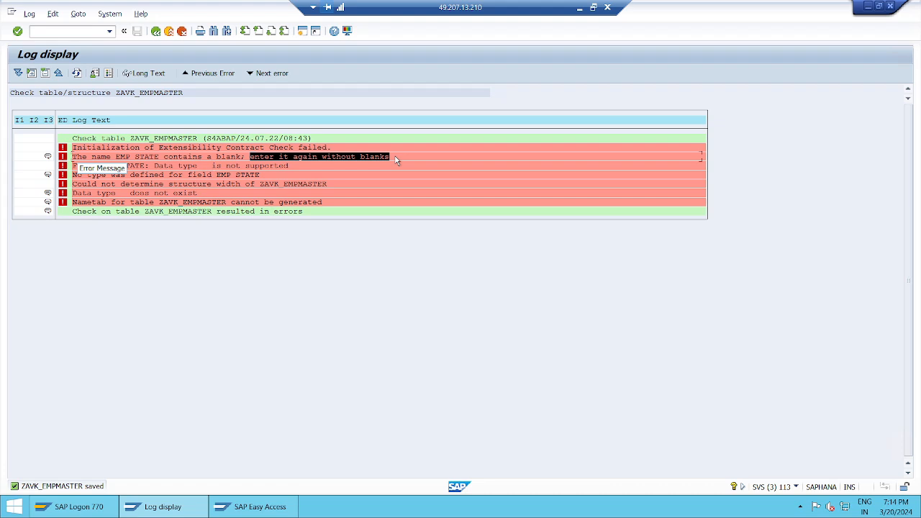
pyautogui.click(395, 159)
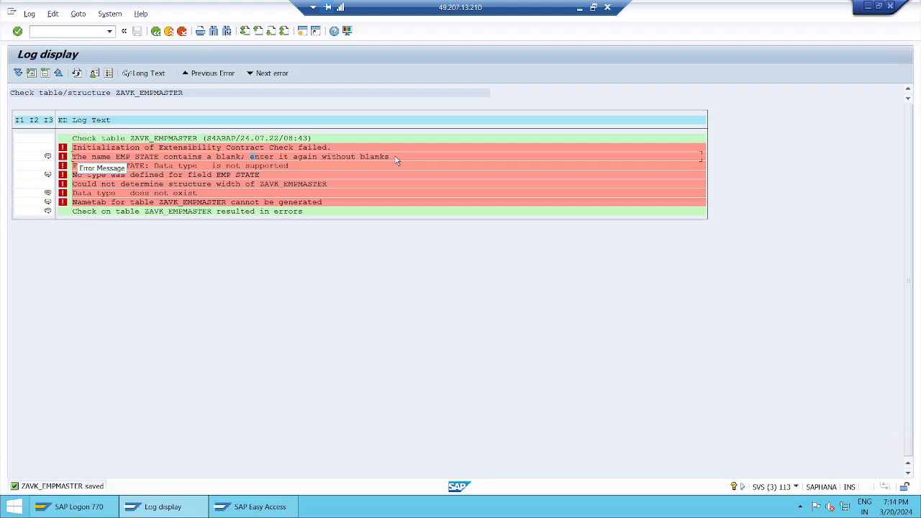
pyautogui.click(157, 32)
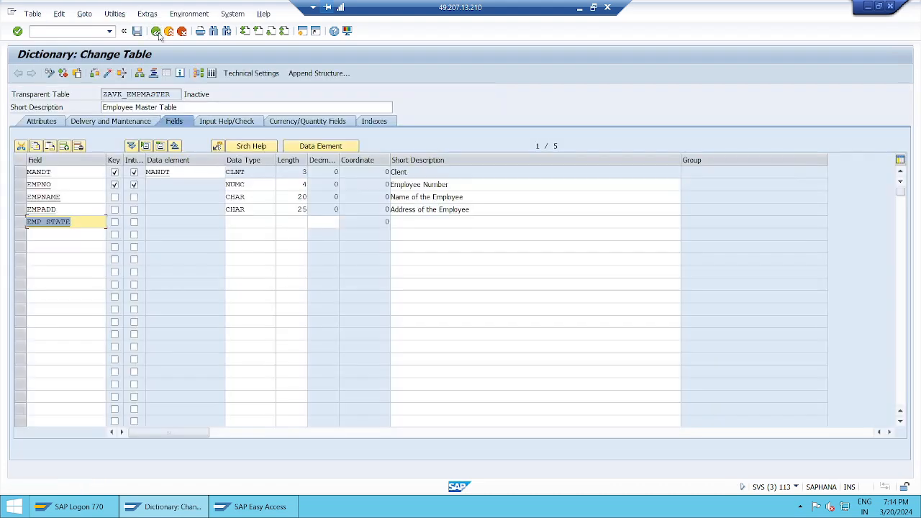
# - Replace the blank with an underscore to name the field EMP_STATE, and check the table with saving
pyautogui.click(43, 223)
pyautogui.write('_')
pyautogui.press('Delete')
pyautogui.click(94, 74)
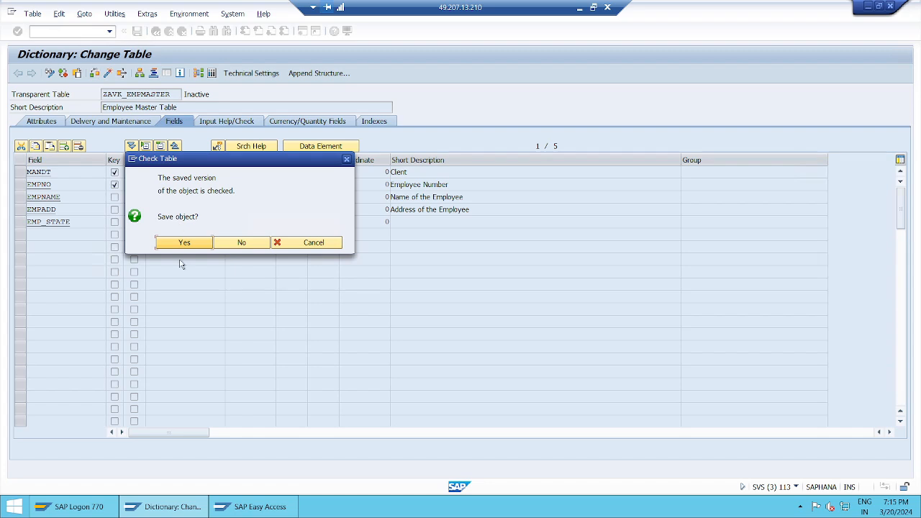
pyautogui.click(199, 246)
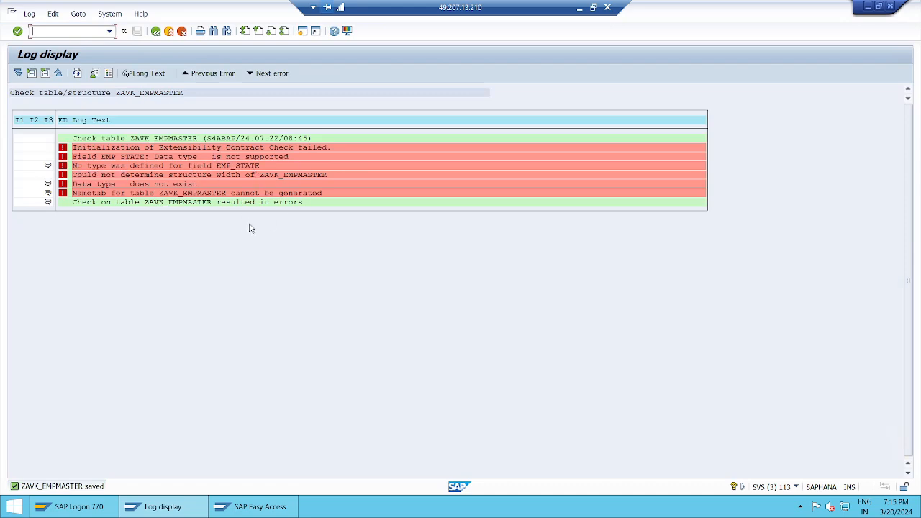
pyautogui.click(156, 31)
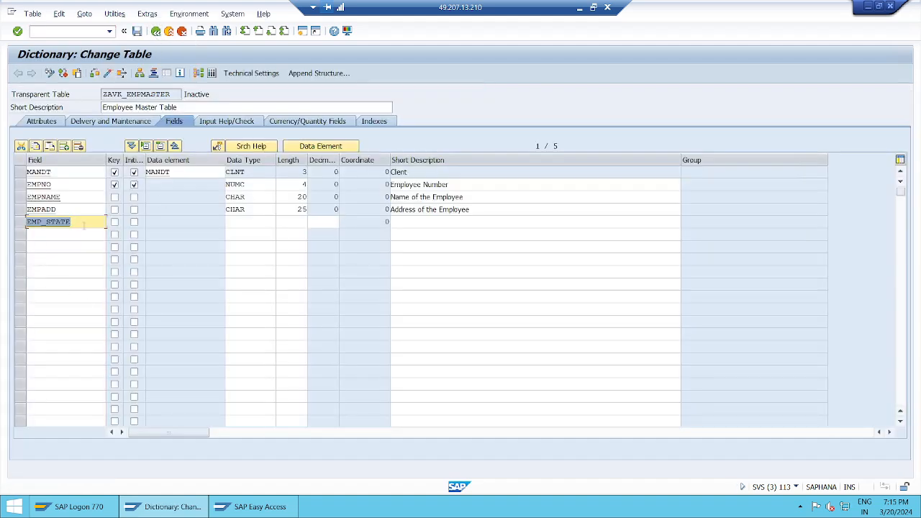
# - Append 1 to the last field name to make it EMP_STATE1, and check the table with saving
pyautogui.click(83, 226)
pyautogui.write('1')
pyautogui.click(95, 74)
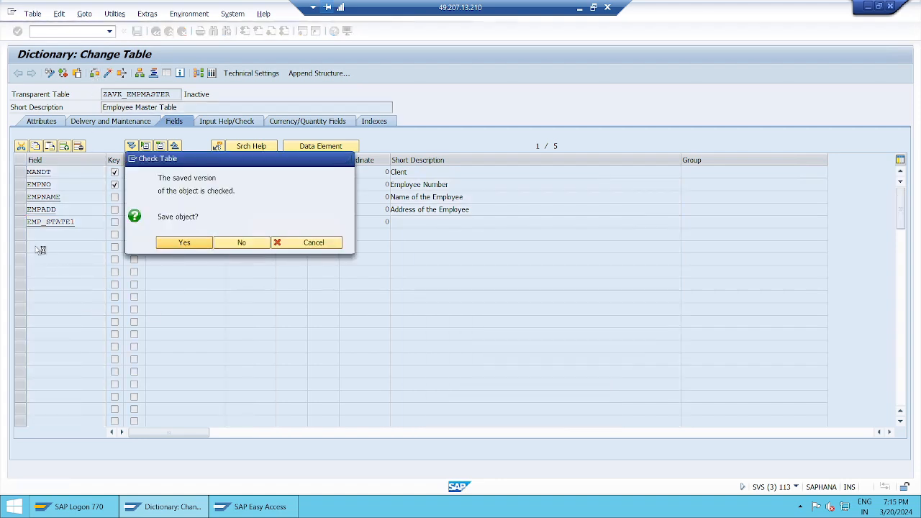
pyautogui.press('Return')
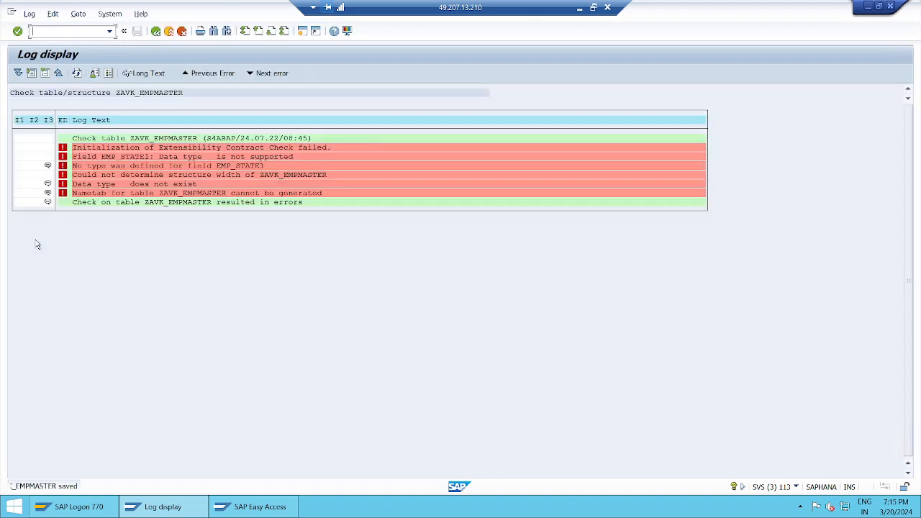
pyautogui.click(156, 32)
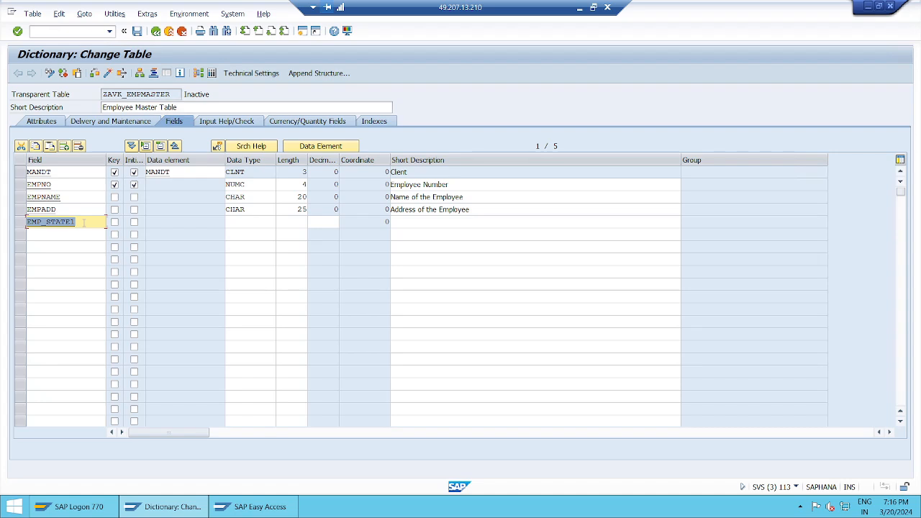
# - Remove the trailing 1 so the field is named EMP_STATE, and run the table check again with saving
pyautogui.click(83, 222)
pyautogui.press('BackSpace')
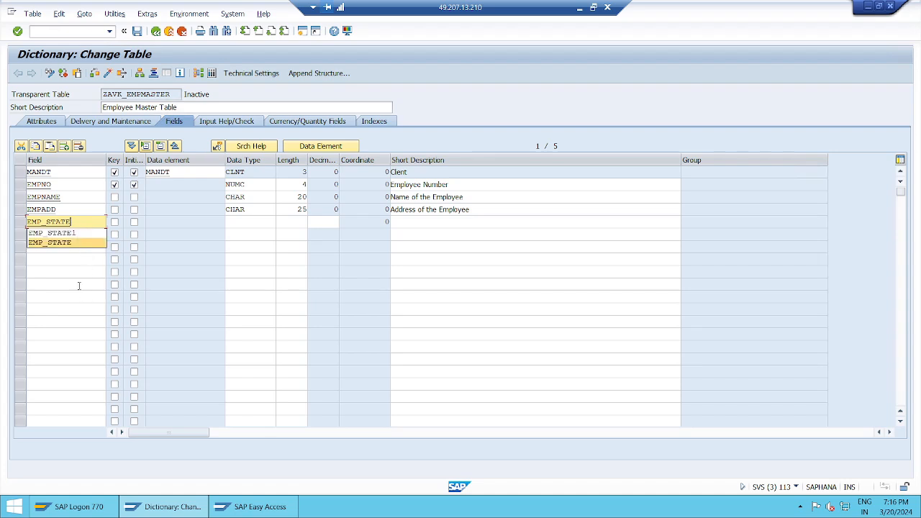
pyautogui.click(80, 285)
pyautogui.click(83, 224)
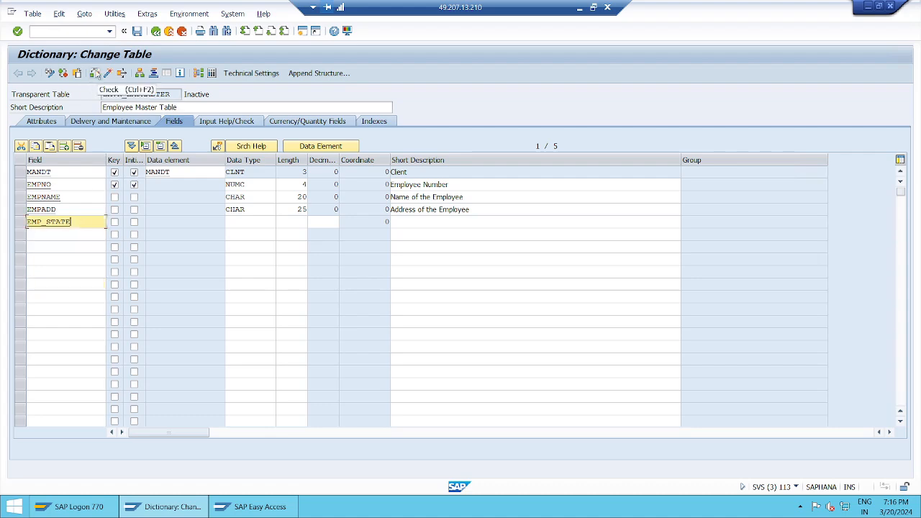
pyautogui.click(95, 74)
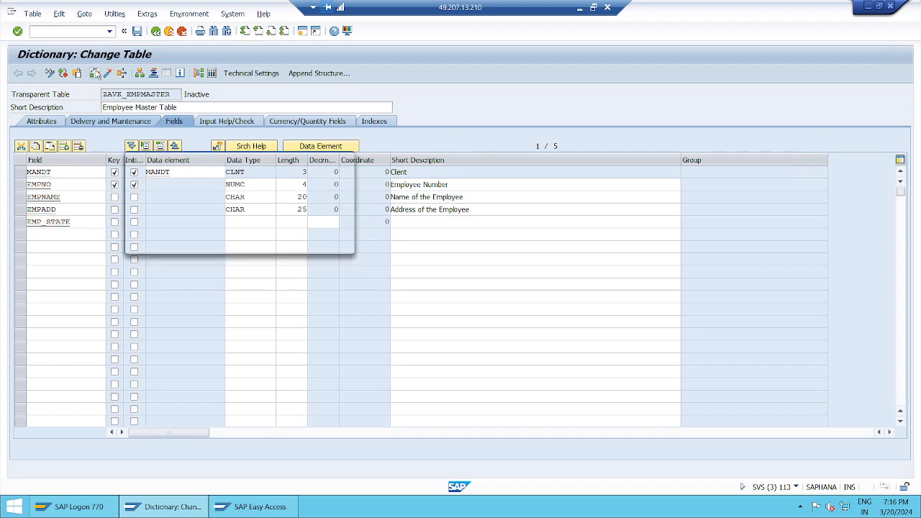
pyautogui.click(201, 247)
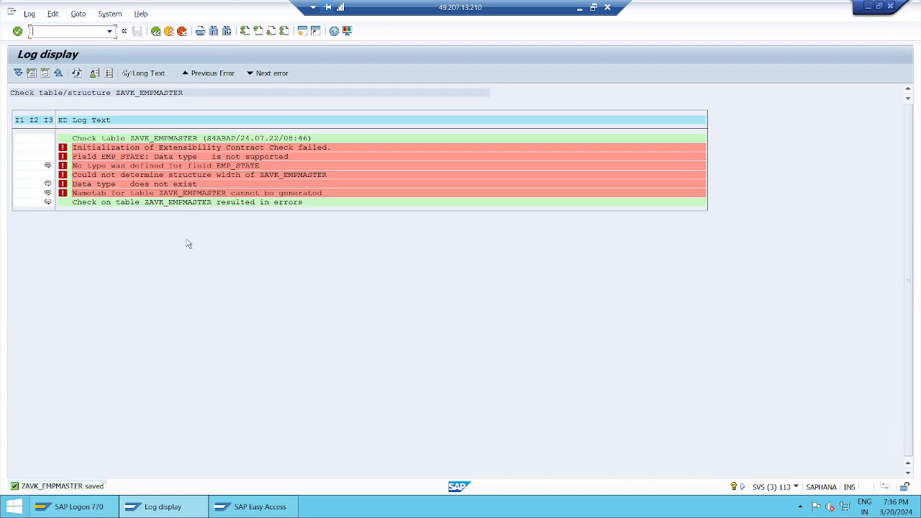
pyautogui.click(156, 31)
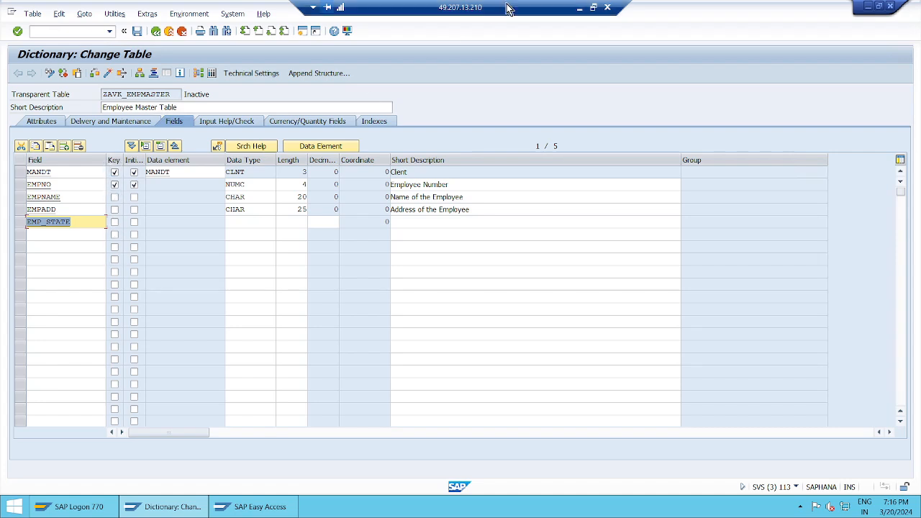
# - Switch back to the Notepad notes, start a new line with "Table", and extend the heading to "Database Table Field properties"
pyautogui.click(583, 8)
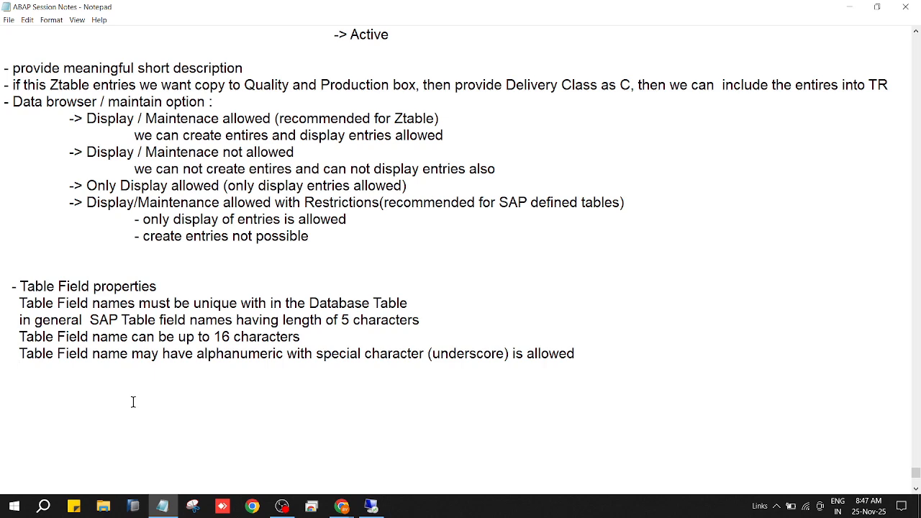
pyautogui.write('T')
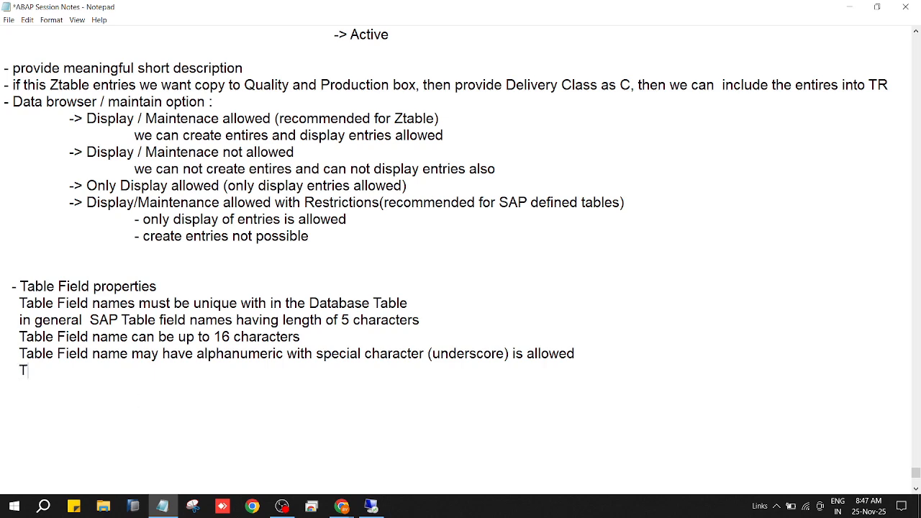
pyautogui.write('able')
pyautogui.click(20, 286)
pyautogui.write('Database')
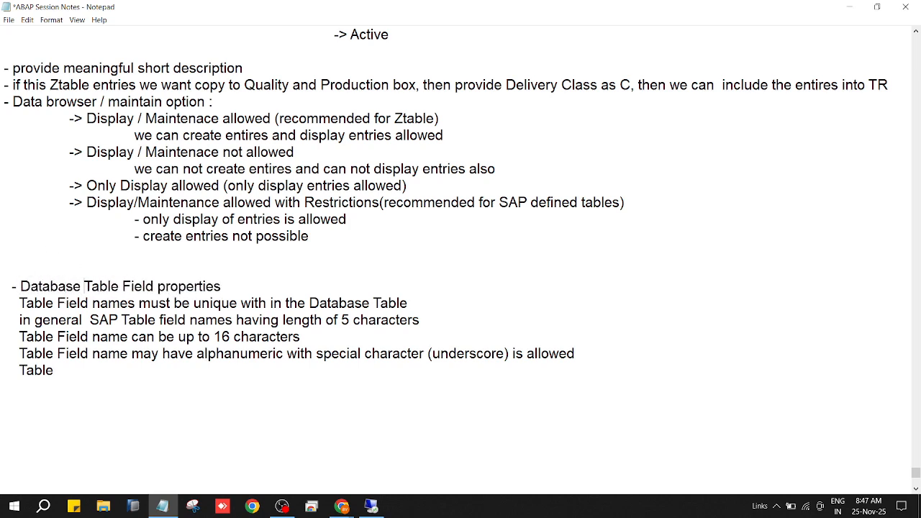
# - Complete the last note line to read "Table must have at least one key field"
pyautogui.click(67, 374)
pyautogui.write('must have at lea')
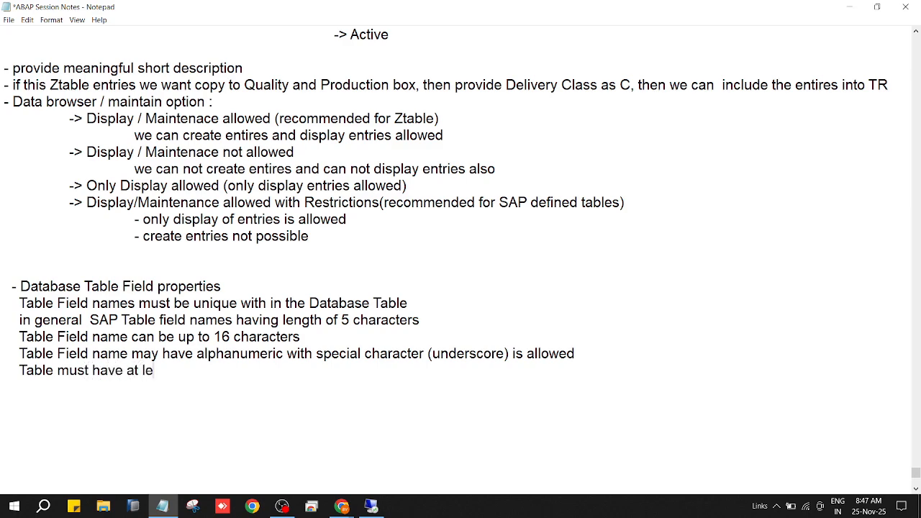
pyautogui.write('st one key field')
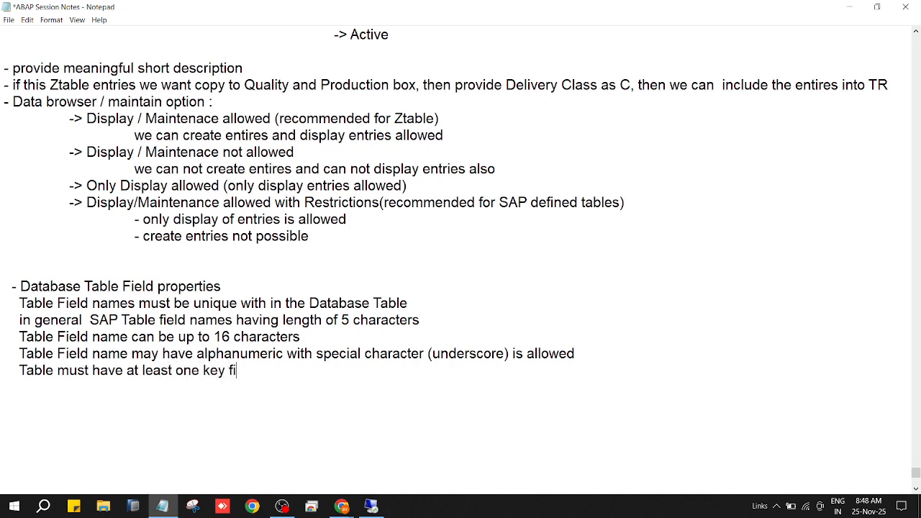
# - Add a new note line at the end reading "Table may have maximum 16 key fields"
pyautogui.press('Return')
pyautogui.write('Table c')
pyautogui.write('a')
pyautogui.press('BackSpace')
pyautogui.press('BackSpace')
pyautogui.write('may have ')
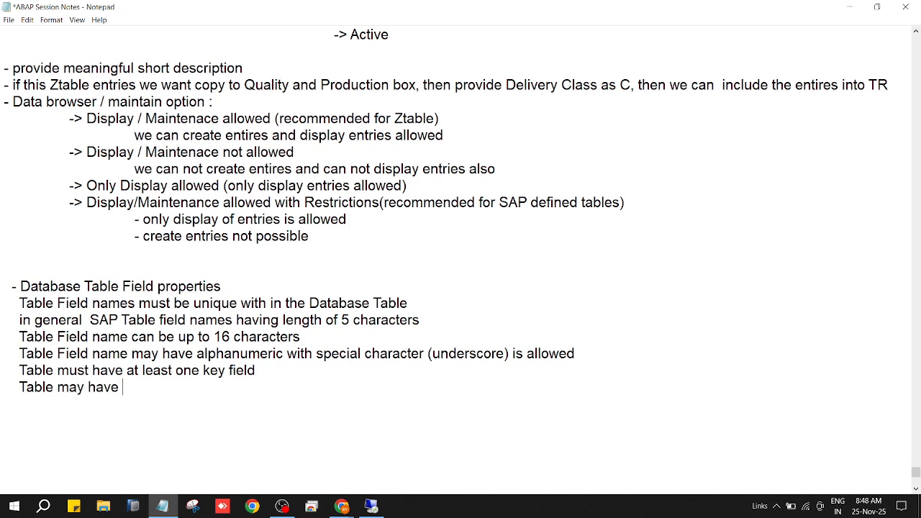
pyautogui.write('maximum 16')
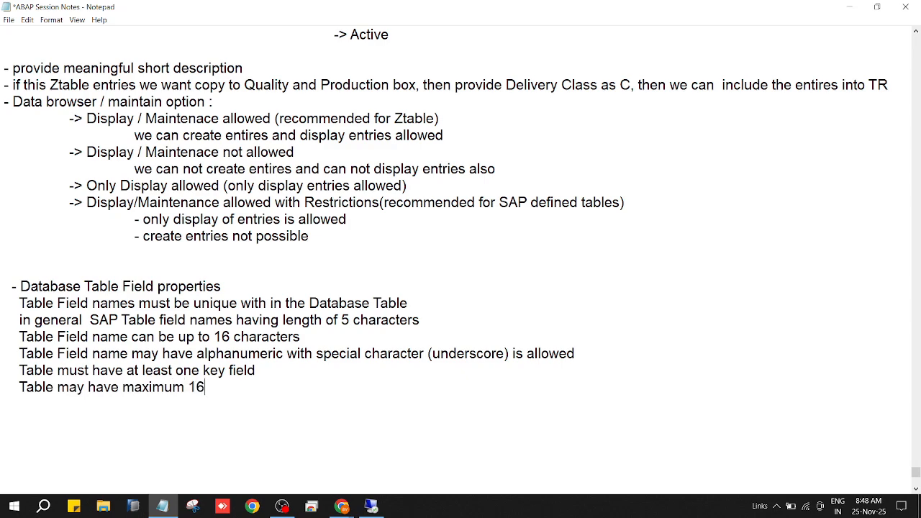
pyautogui.write(' key fields')
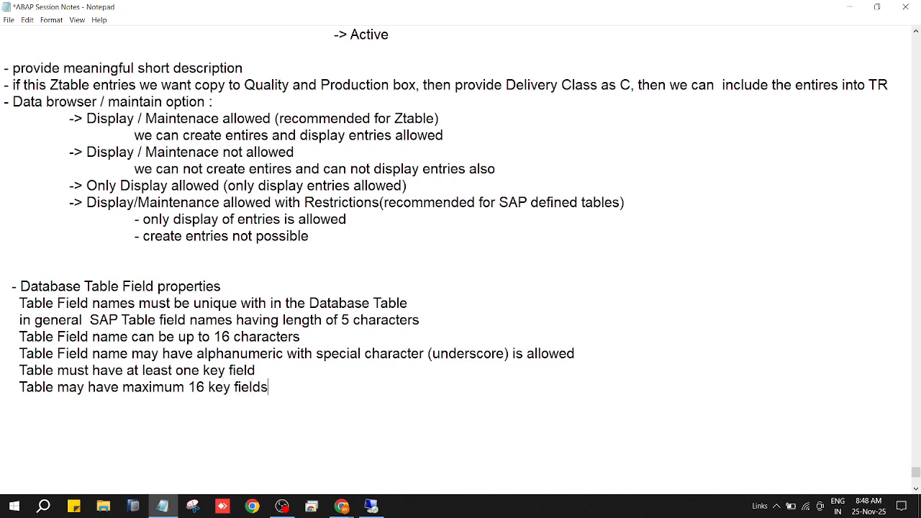
# - Insert "Table must have key fields first and non key fields next" below the special character line, and save the notes
pyautogui.click(602, 354)
pyautogui.press('Return')
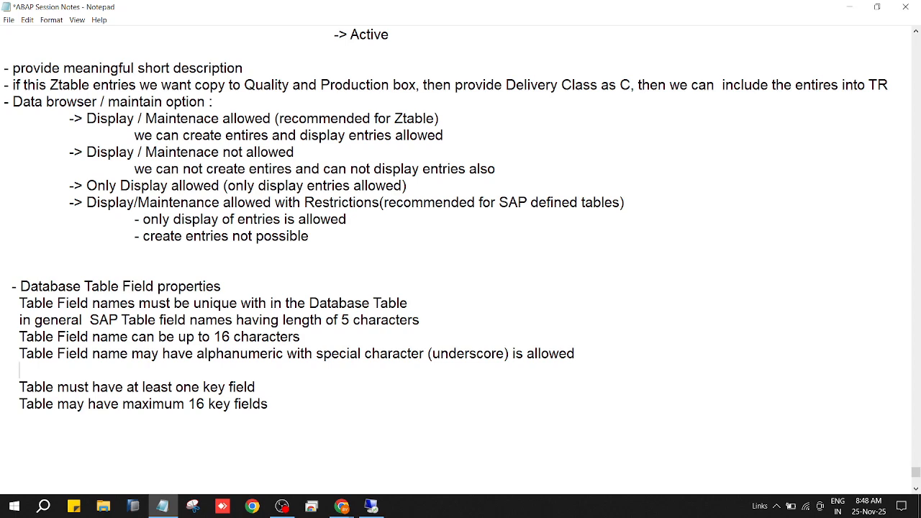
pyautogui.write('Table must hav')
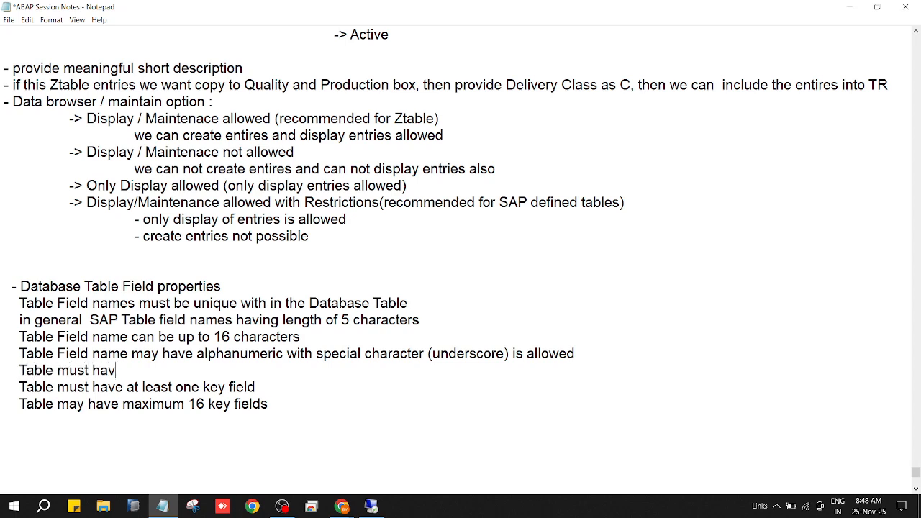
pyautogui.write('e key fields first ')
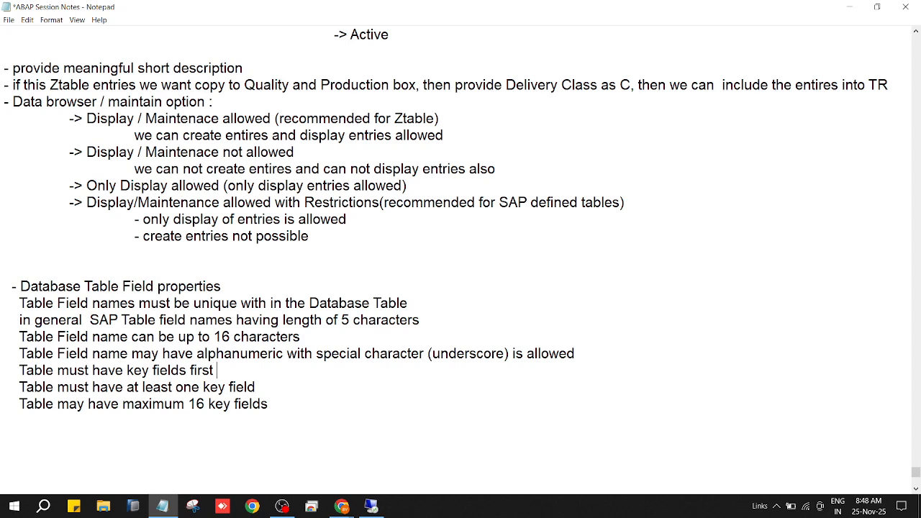
pyautogui.write('and non ke')
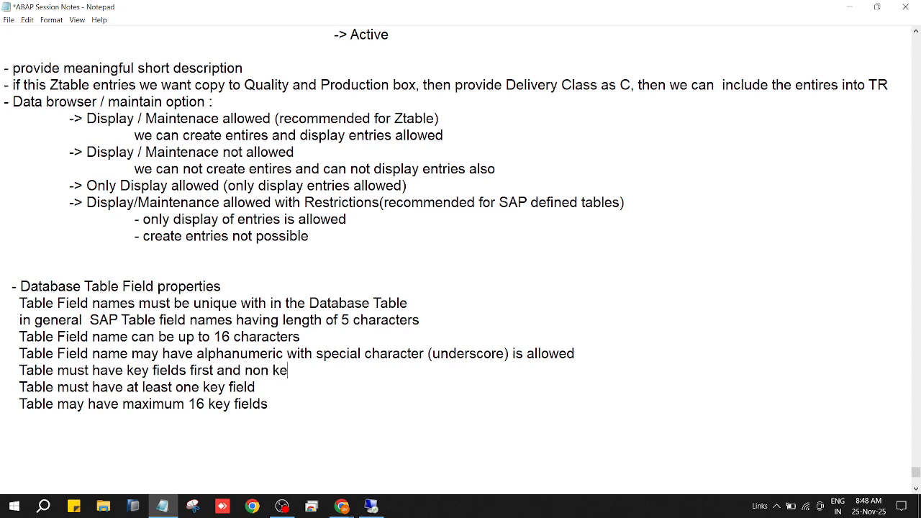
pyautogui.write('y fields next')
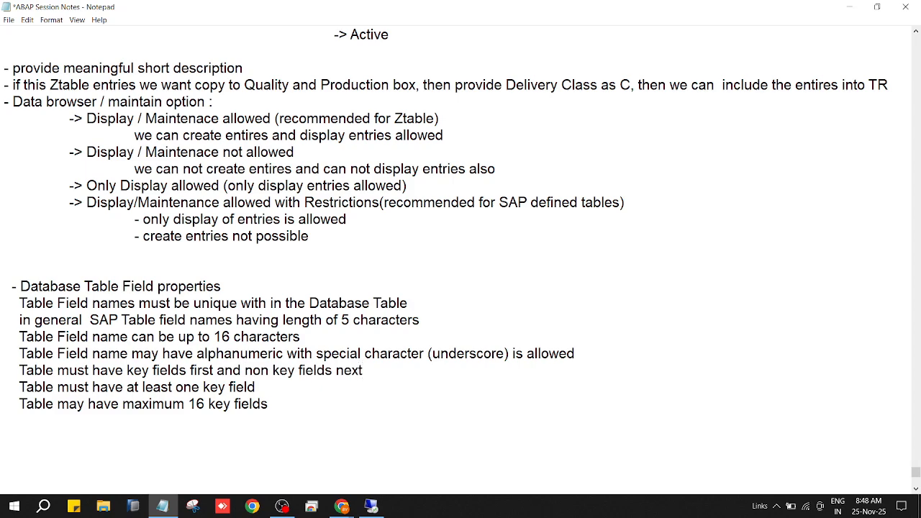
pyautogui.hotkey('ctrl', 's')
# - Below the maximum 16 key fields line, add "if the Table having many key fields, that composite primary keys"
pyautogui.click(280, 405)
pyautogui.press('Return')
pyautogui.write('if the Table')
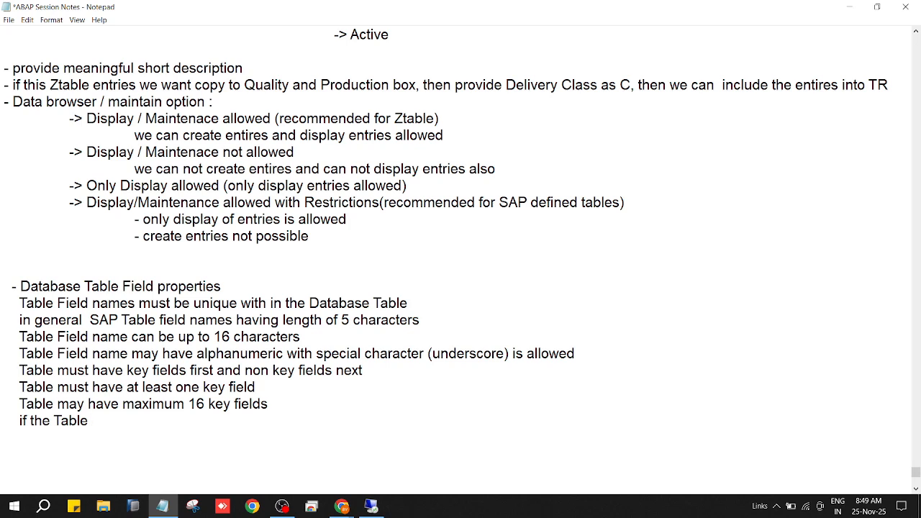
pyautogui.write('having many key f')
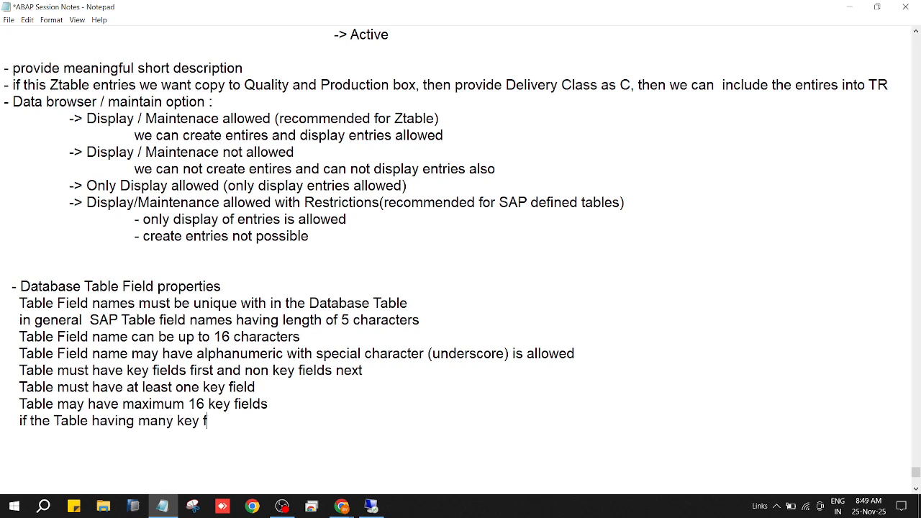
pyautogui.write('ields , that ')
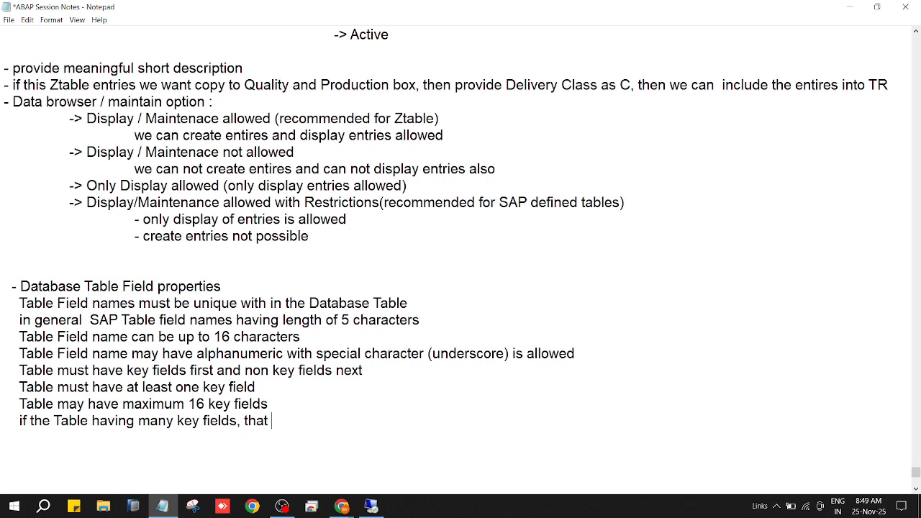
pyautogui.write('composite primary')
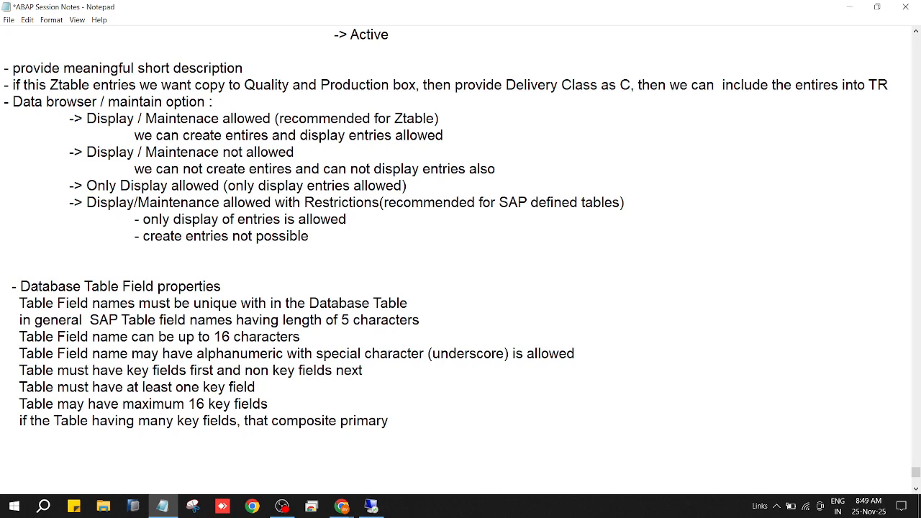
pyautogui.write(' keys')
# - Add the line "while creating entry, system checks duplicates based on composite primary keys", leave blank lines after it, and save the notes
pyautogui.press('Return')
pyautogui.write('while ')
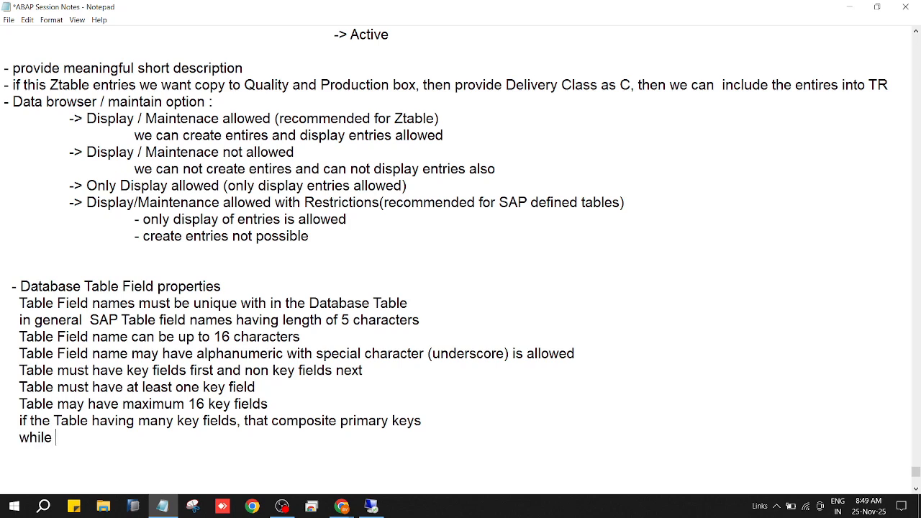
pyautogui.write('creating entry')
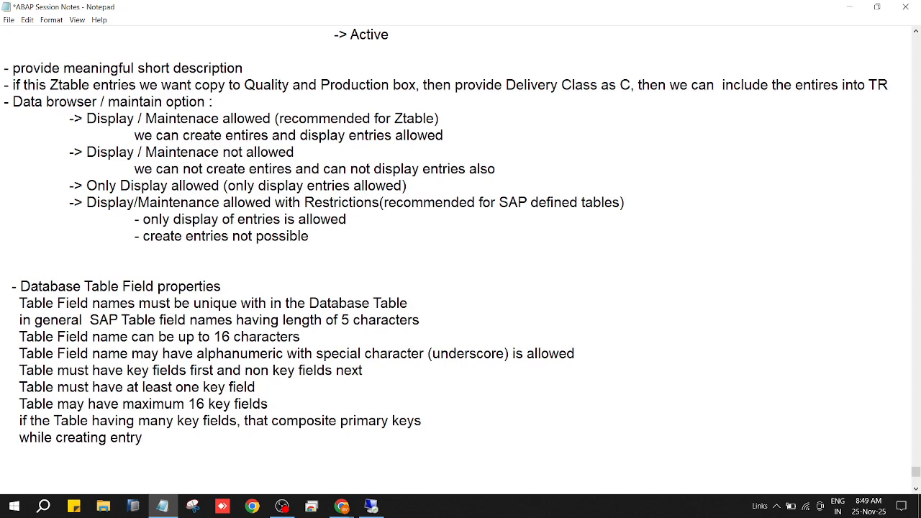
pyautogui.write(', system checks')
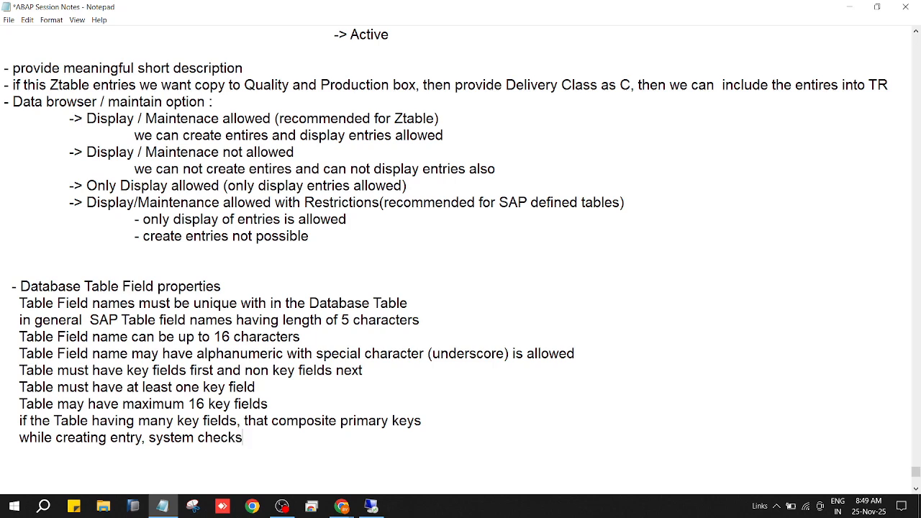
pyautogui.write(' duplicates b')
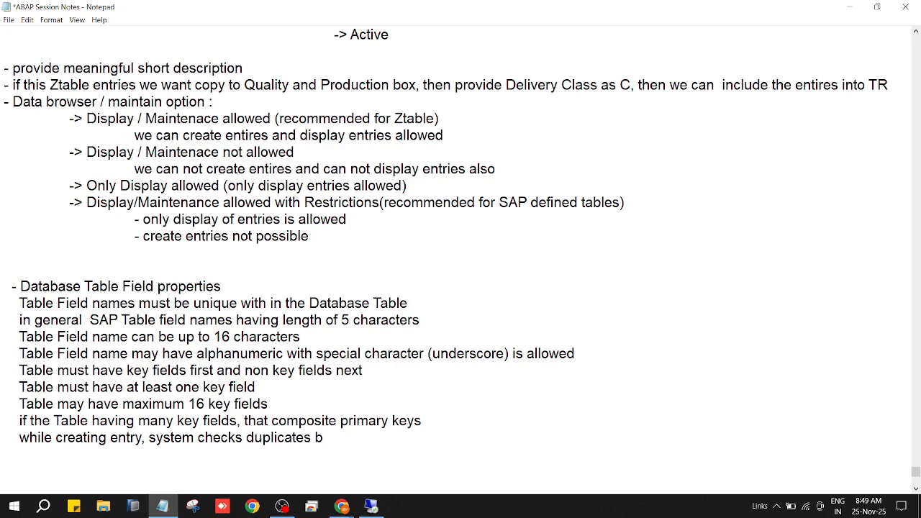
pyautogui.write('ased on ')
pyautogui.write('com')
pyautogui.write('p')
pyautogui.press('BackSpace')
pyautogui.write('mposite ')
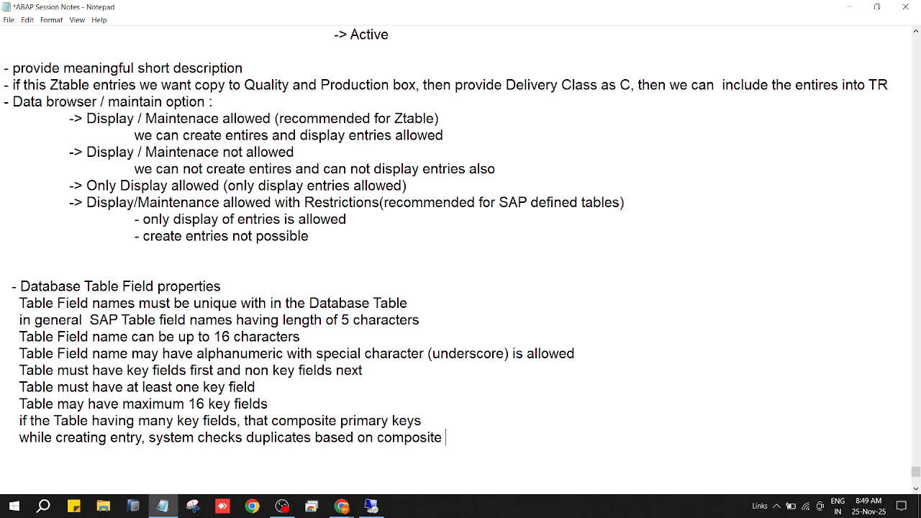
pyautogui.write('primary keys')
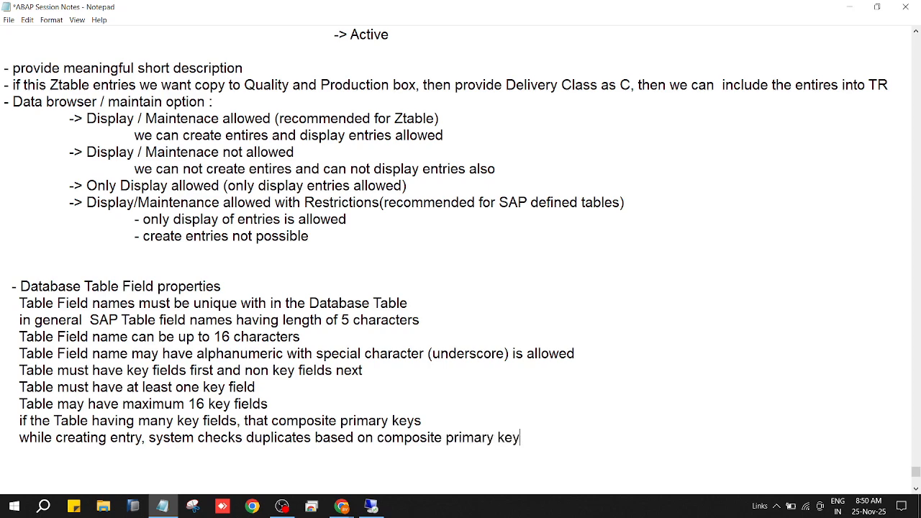
pyautogui.press('Return')
pyautogui.press('Return')
pyautogui.press('Return')
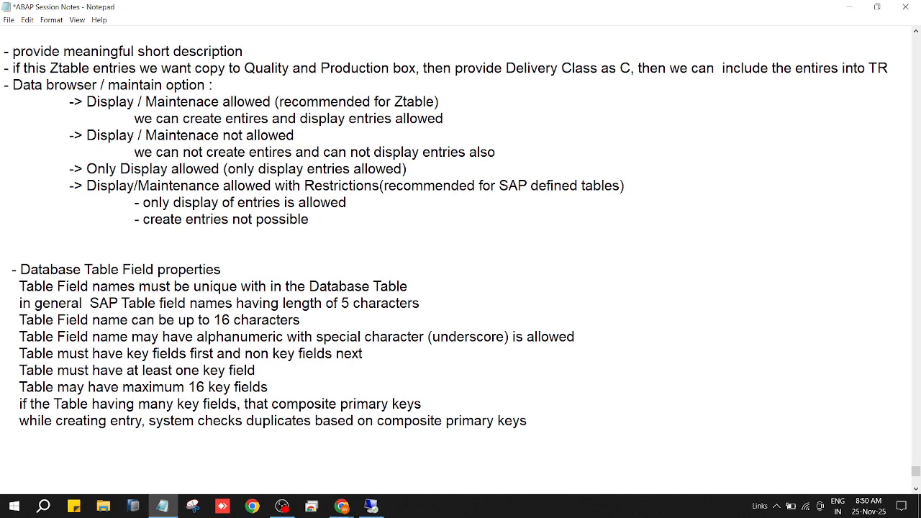
pyautogui.hotkey('ctrl', 's')
# - Below the field properties notes, write the question "? Difference between Primary Key and Unique Key"
pyautogui.scroll(-2, 411, 423)
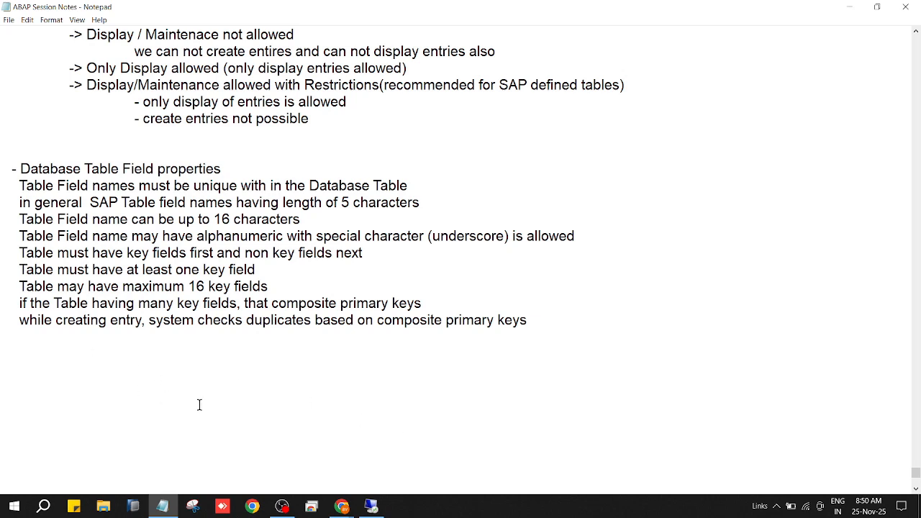
pyautogui.press('Return')
pyautogui.write('?')
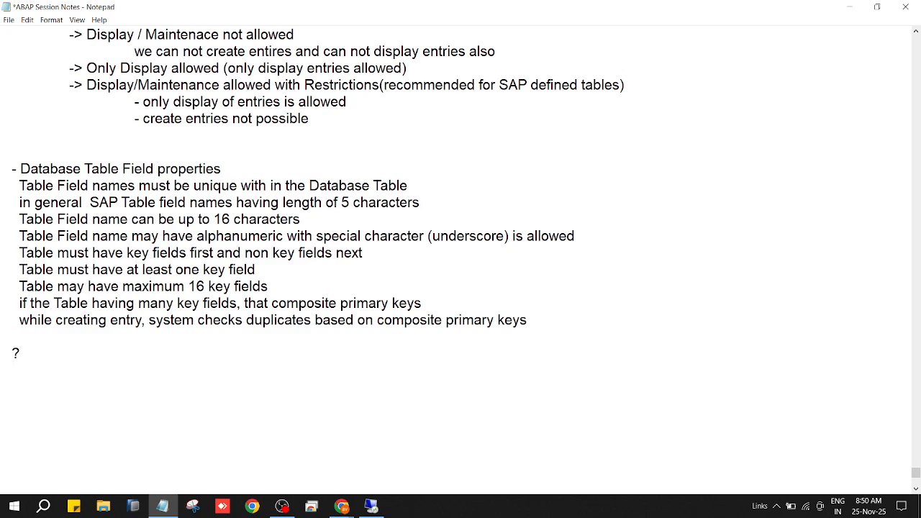
pyautogui.write(' Difference betw')
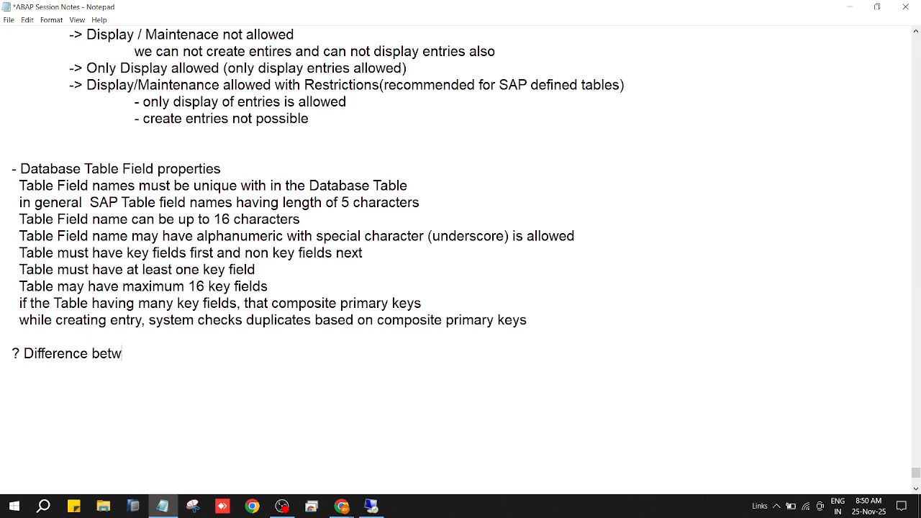
pyautogui.write('een Primay')
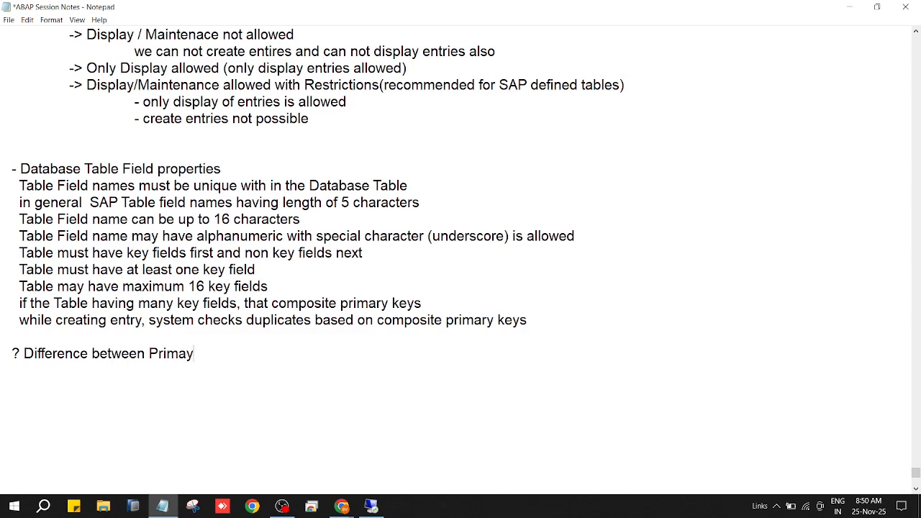
pyautogui.press('BackSpace')
pyautogui.write('ry Key and Uniqy')
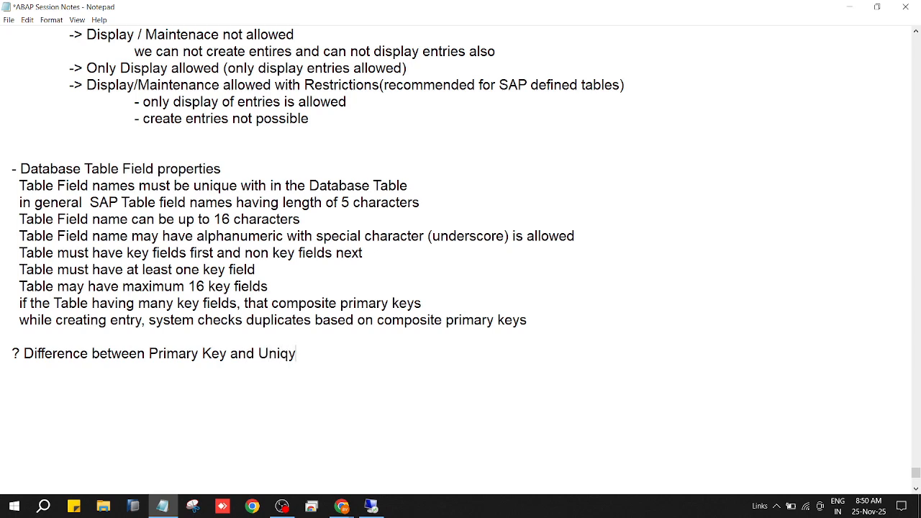
pyautogui.press('BackSpace')
pyautogui.write('ue Key')
# - Add the subheadings "Primary Key" and "Unique Key" under the question, with three blank lines between them
pyautogui.press('Return')
pyautogui.write('Primay')
pyautogui.press('BackSpace')
pyautogui.press('BackSpace')
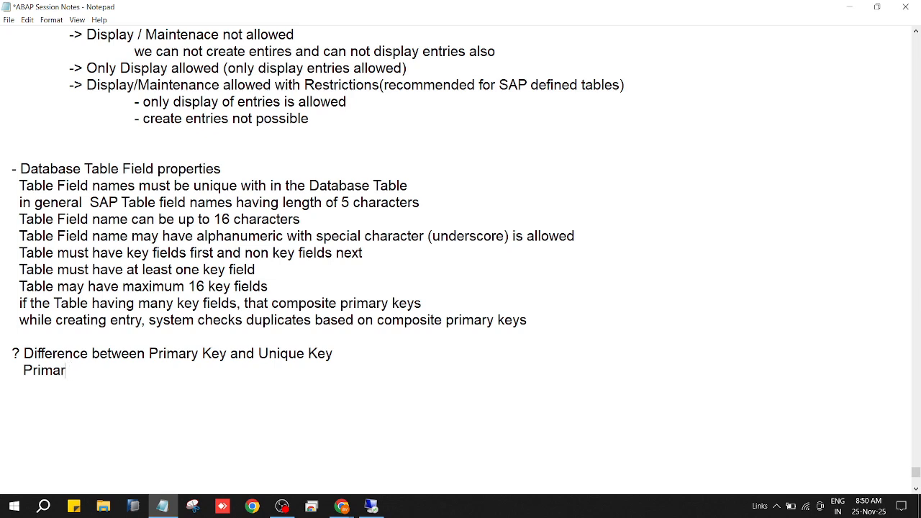
pyautogui.write('y Key')
pyautogui.press('Return')
pyautogui.press('Return')
pyautogui.press('Return')
pyautogui.press('Return')
pyautogui.write('Unique ')
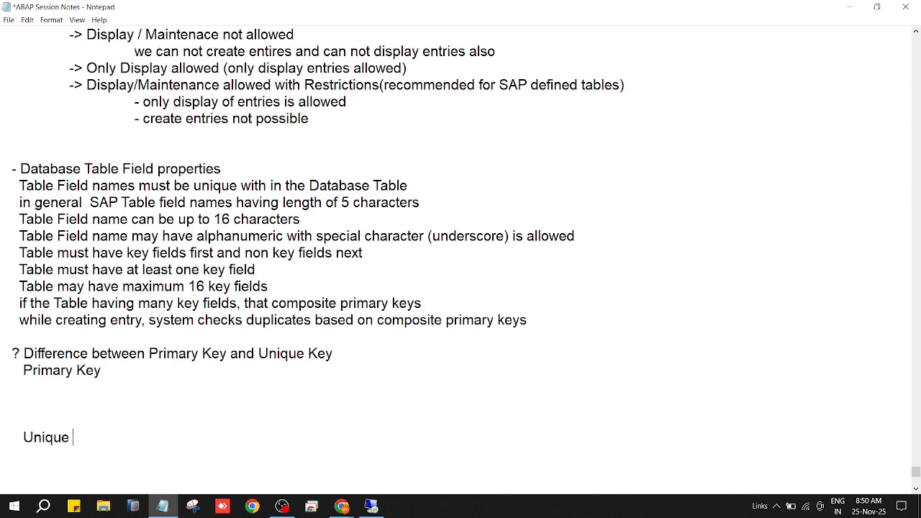
pyautogui.write('Key')
# - Write the bullet "- terminalogy used at database level" directly under the Primary Key subheading
pyautogui.press('Up')
pyautogui.press('Up')
pyautogui.write('- termin')
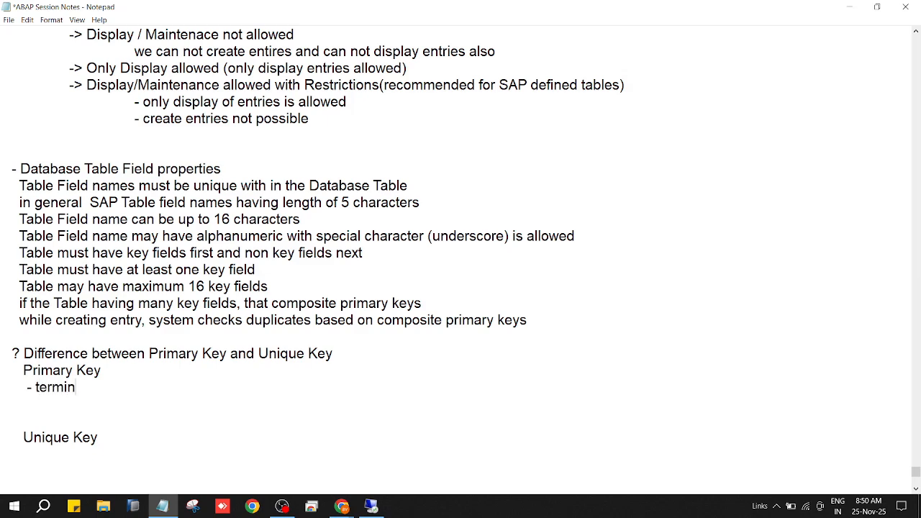
pyautogui.write('alogy used in')
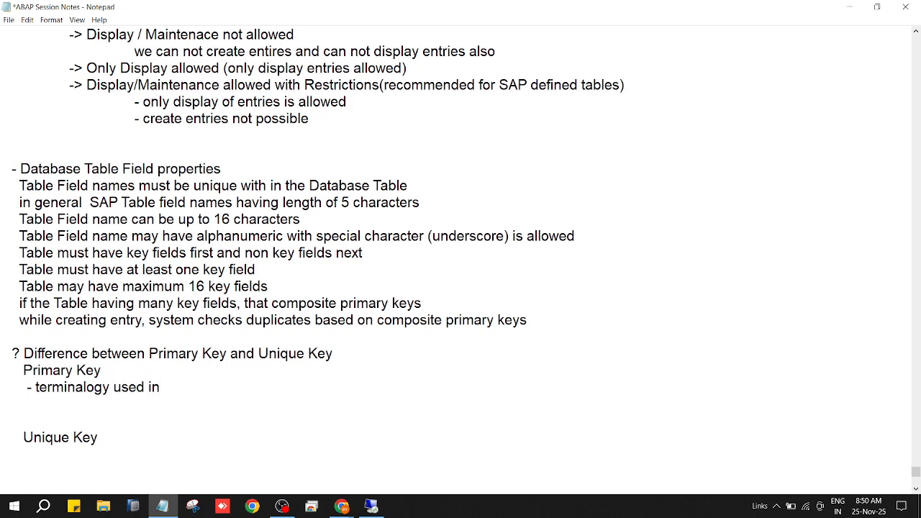
pyautogui.press('BackSpace')
pyautogui.press('BackSpace')
pyautogui.write('at database t')
pyautogui.press('BackSpace')
pyautogui.write('lev')
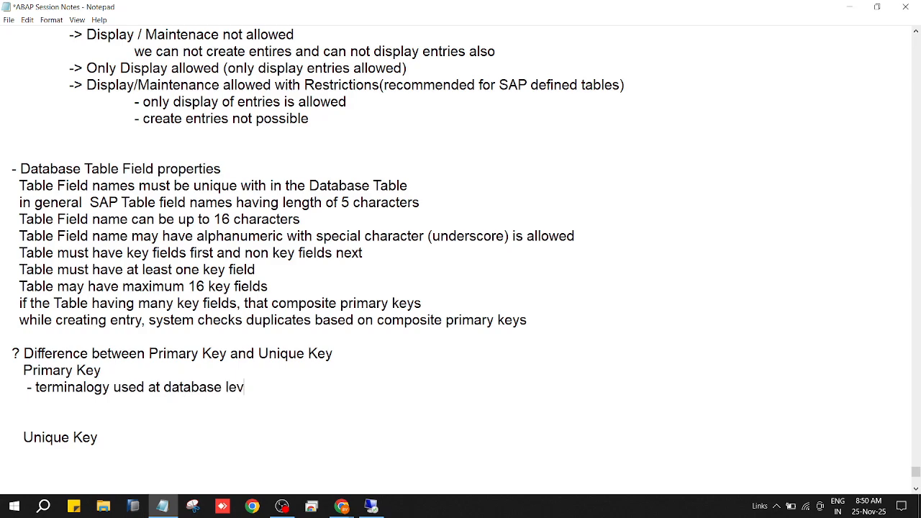
pyautogui.write('el')
# - Write the bullet "- terminalogy used at ABAP Dictionary level" under the Unique Key subheading
pyautogui.press('Down')
pyautogui.press('Down')
pyautogui.press('Down')
pyautogui.press('Down')
pyautogui.write('- terminalogy used')
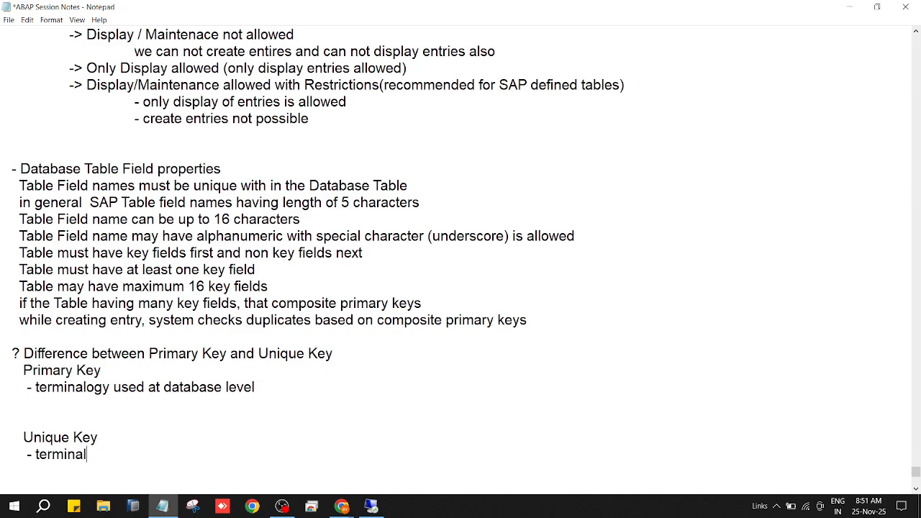
pyautogui.write(' at')
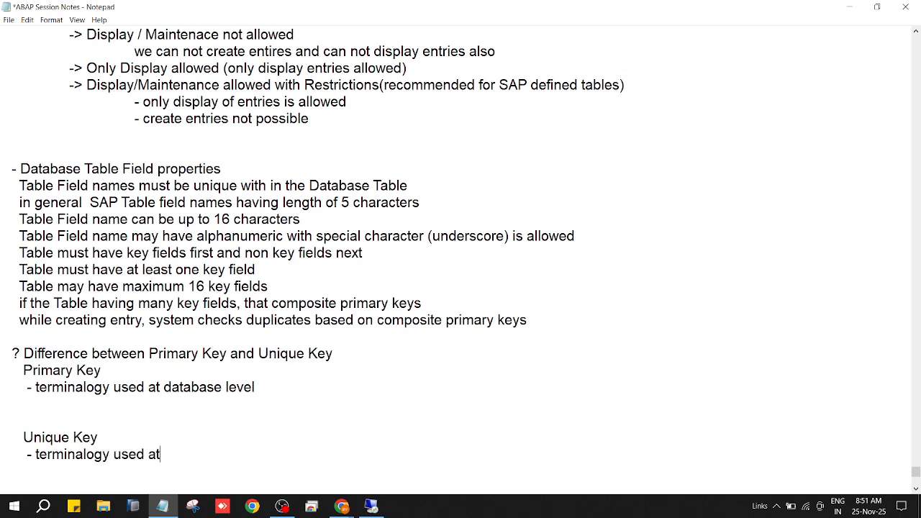
pyautogui.write(' ABAP Dictionary')
pyautogui.write(' le')
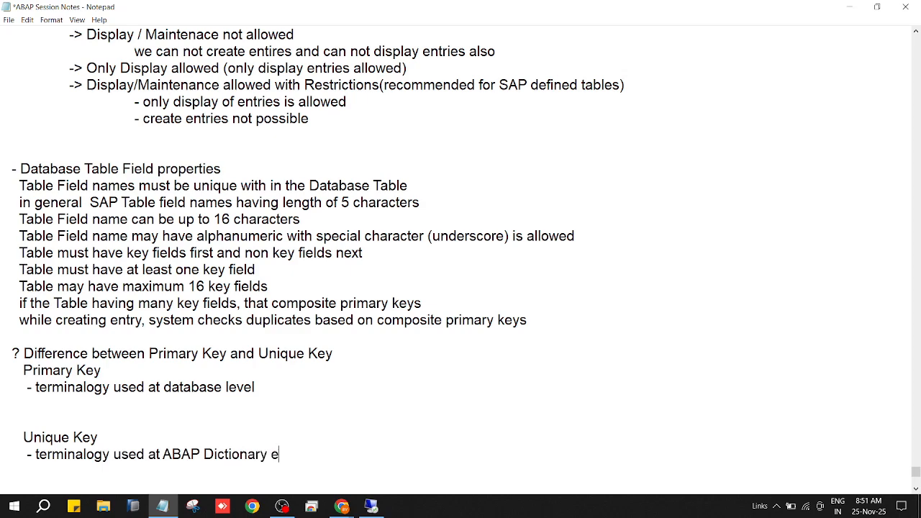
pyautogui.press('BackSpace')
pyautogui.write('level')
# - Add the bullet "- it must not be null" below the database level bullet under Primary Key
pyautogui.press('Up')
pyautogui.press('Up')
pyautogui.write('-')
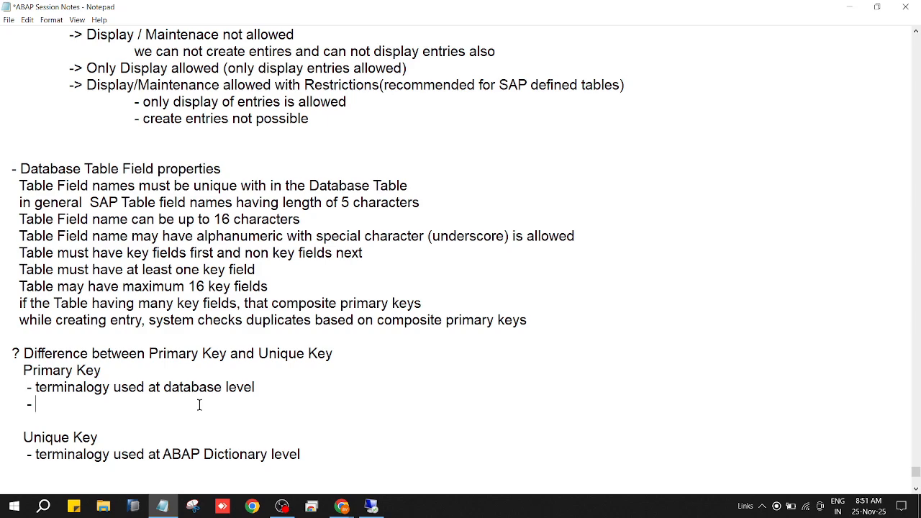
pyautogui.write('it must be')
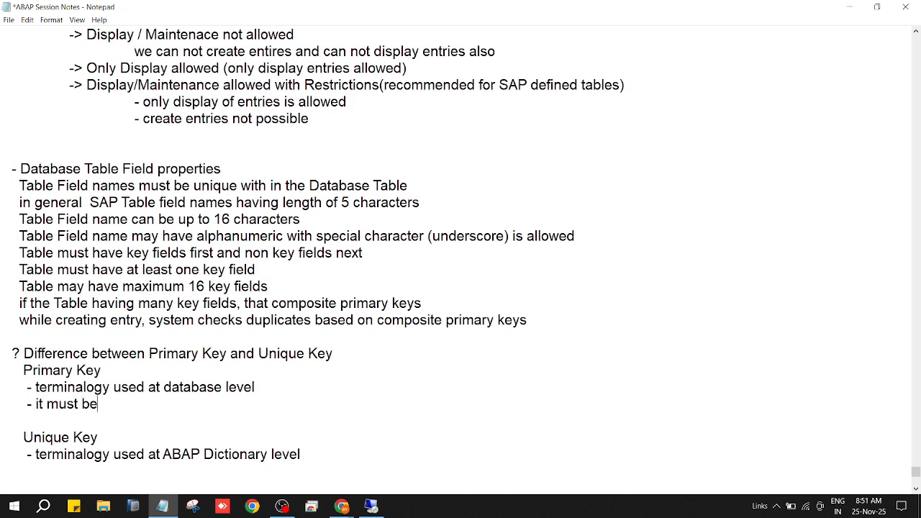
pyautogui.press('BackSpace')
pyautogui.press('BackSpace')
pyautogui.write('not be null ( it can')
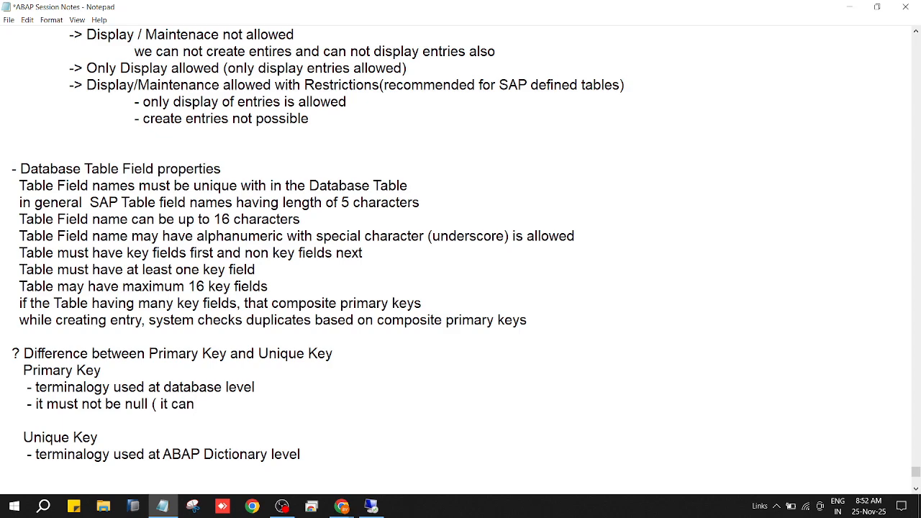
pyautogui.press('BackSpace')
pyautogui.press('BackSpace')
pyautogui.press('BackSpace')
pyautogui.press('BackSpace')
pyautogui.press('BackSpace')
pyautogui.press('BackSpace')
pyautogui.press('BackSpace')
pyautogui.press('BackSpace')
# - Add the bullet "- it can't be blank or empty" below the not-null bullet under Primary Key
pyautogui.press('Return')
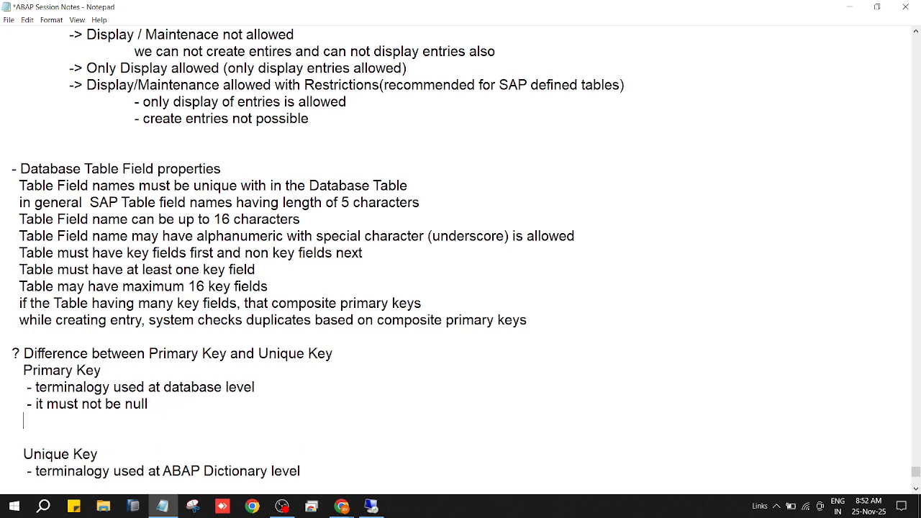
pyautogui.write("it can't be b")
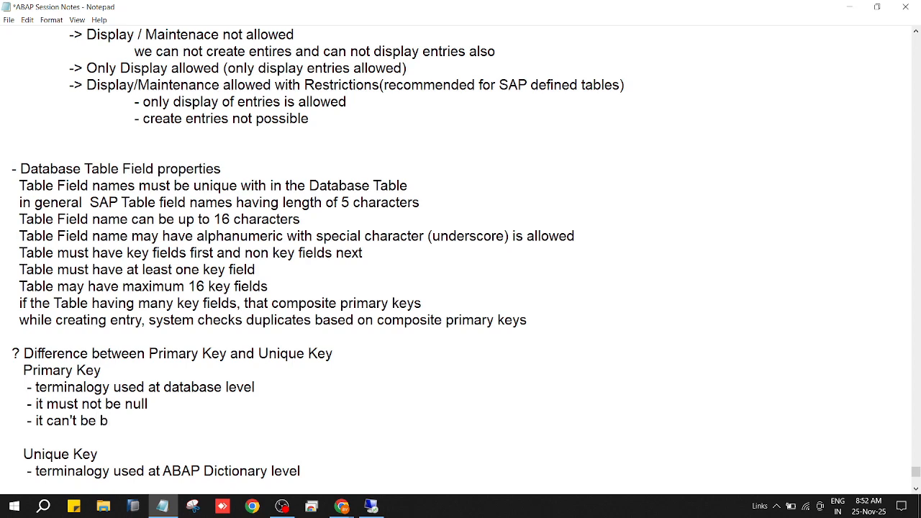
pyautogui.write('lank or empty')
# - Insert the bullet "- it avoids duplicate records" between the database level and not-null bullets under Primary Key
pyautogui.scroll(-1, 286, 421)
pyautogui.scroll(-2, 286, 421)
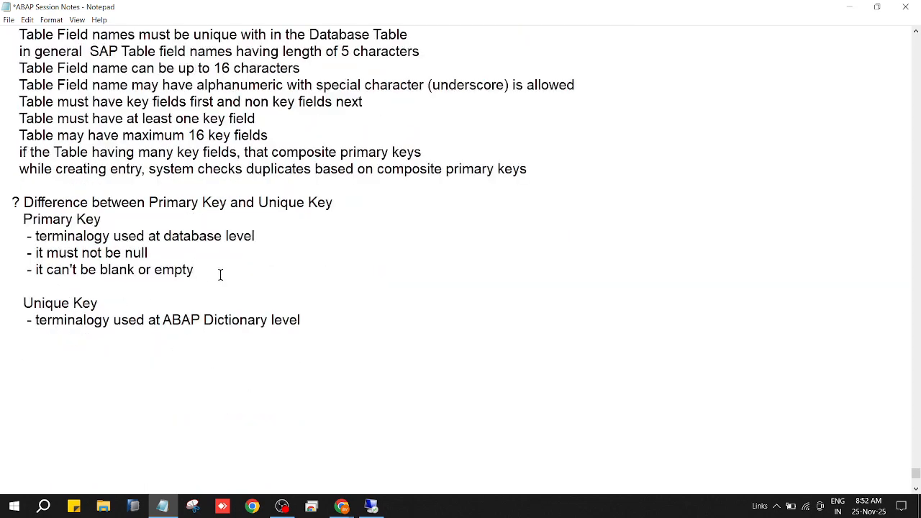
pyautogui.click(267, 237)
pyautogui.press('Return')
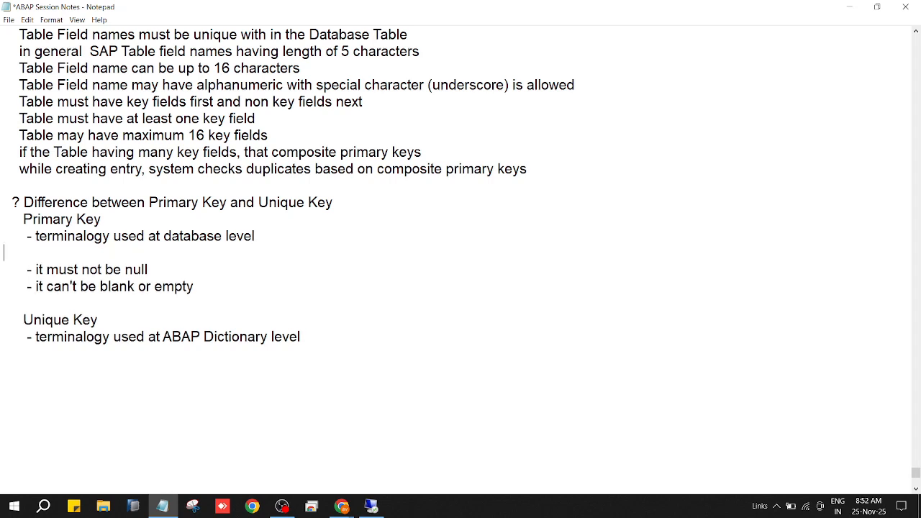
pyautogui.press('Tab')
pyautogui.press('BackSpace')
pyautogui.write('- it avoids duplicat')
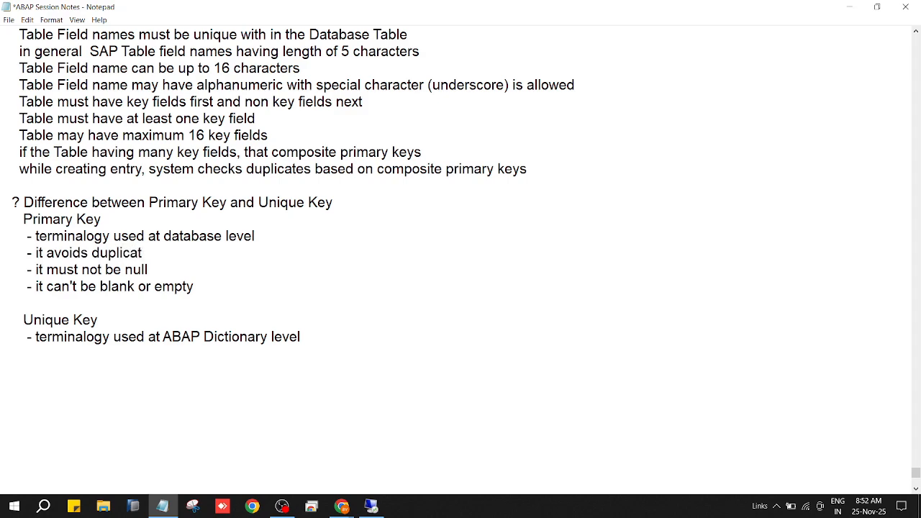
pyautogui.write('e records')
# - Append "( duplicate check happens at primary key level)" to the duplicate records bullet and save the notes
pyautogui.write(' (')
pyautogui.write(' duplicat')
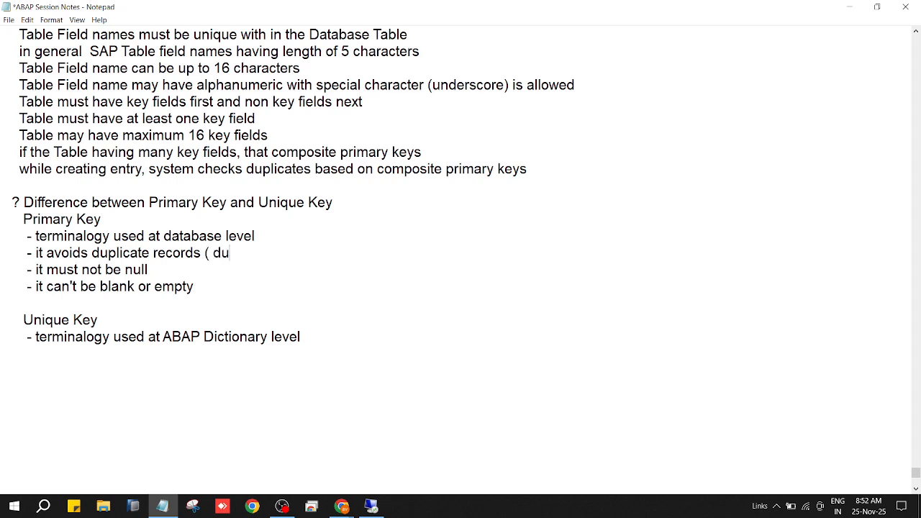
pyautogui.write('e check happens')
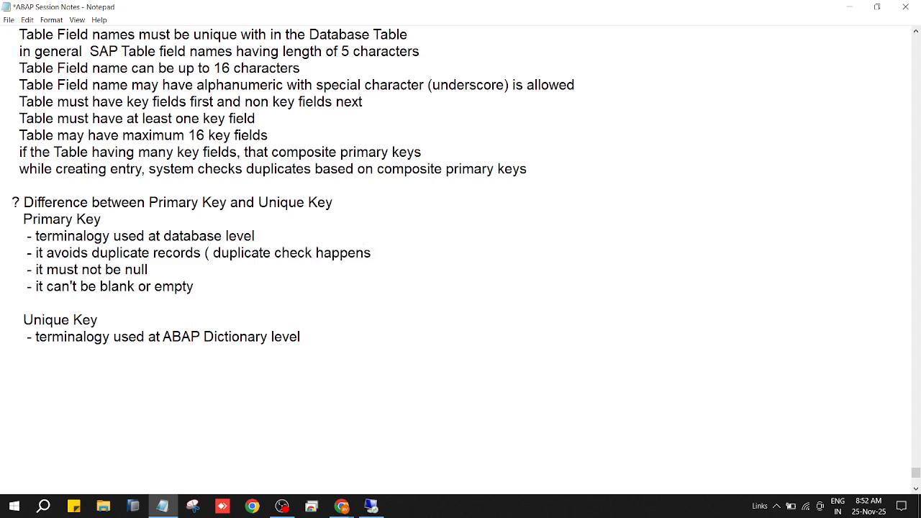
pyautogui.click(280, 267)
pyautogui.click(392, 254)
pyautogui.press('BackSpace')
pyautogui.press('BackSpace')
pyautogui.press('BackSpace')
pyautogui.press('BackSpace')
pyautogui.press('BackSpace')
pyautogui.press('BackSpace')
pyautogui.write('at primary ke')
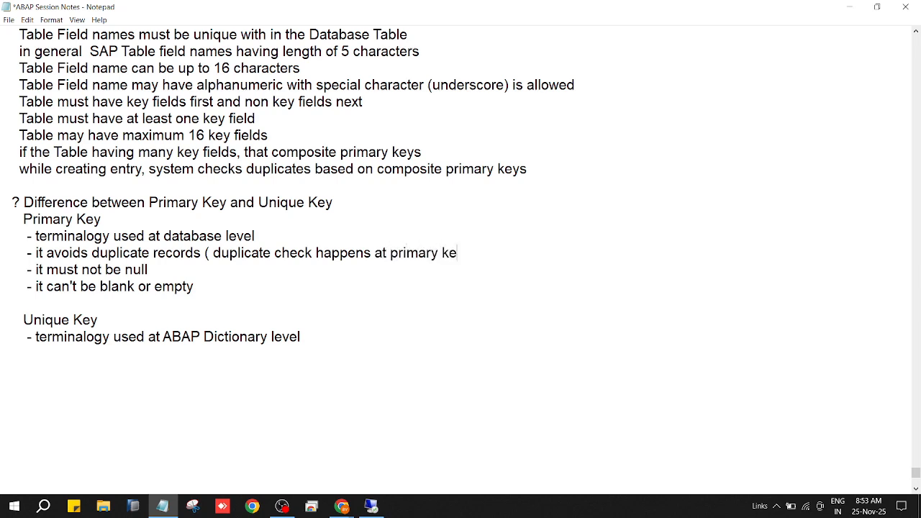
pyautogui.write('y level)')
pyautogui.hotkey('ctrl', 's')
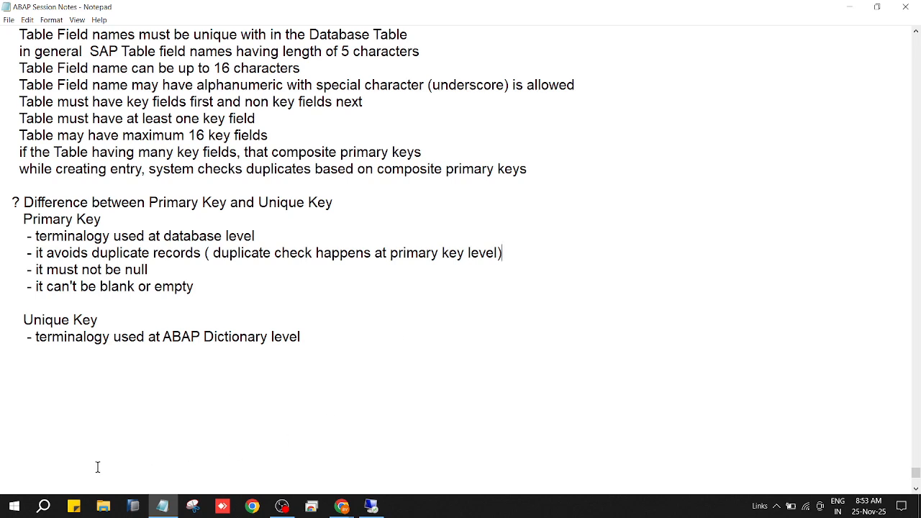
# - Open Paint and draw a black rectangle about 449 × 263 px in the left part of the blank canvas
pyautogui.click(45, 507)
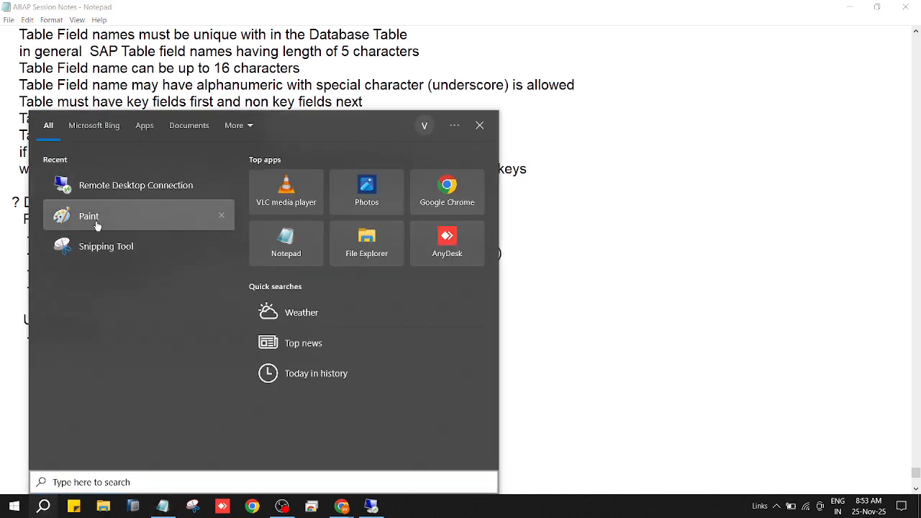
pyautogui.click(97, 224)
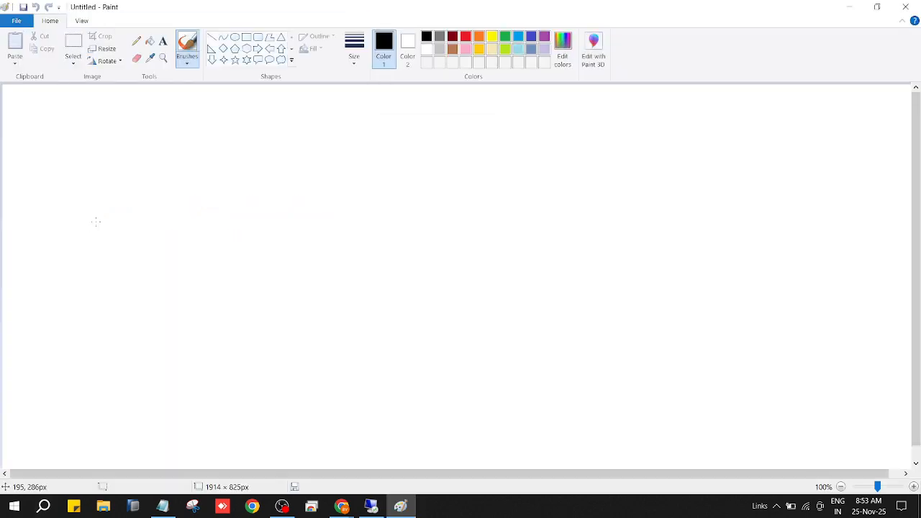
pyautogui.click(247, 37)
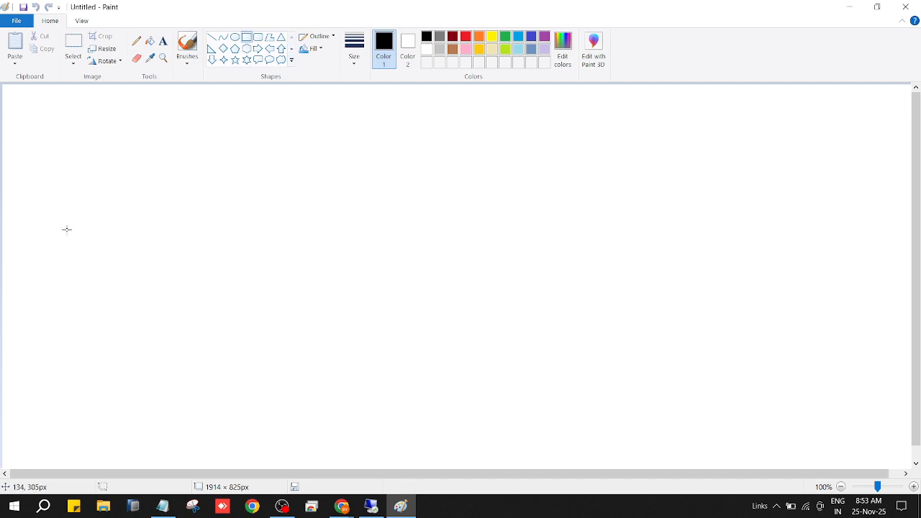
pyautogui.moveTo(77, 186); pyautogui.dragTo(292, 312)
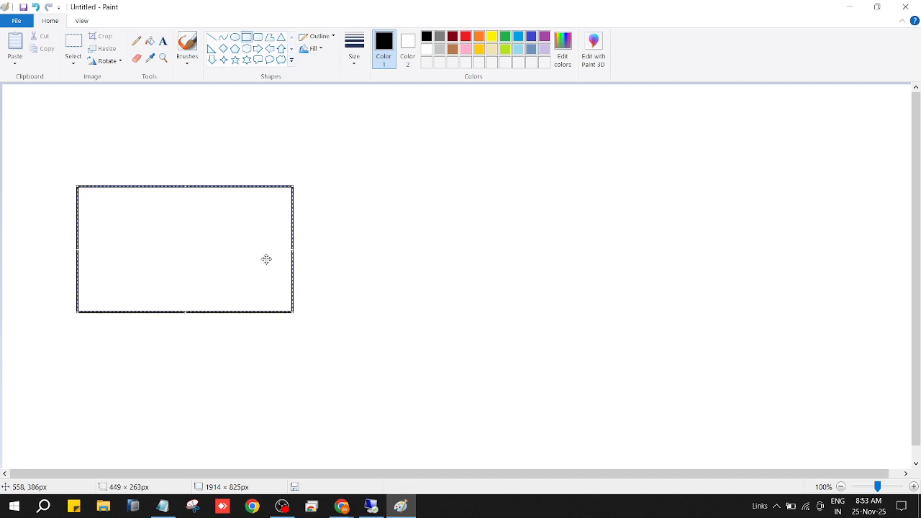
# - Add a two-line text label above the rectangle reading "Primary key at DB level" and "emp table"
pyautogui.click(163, 41)
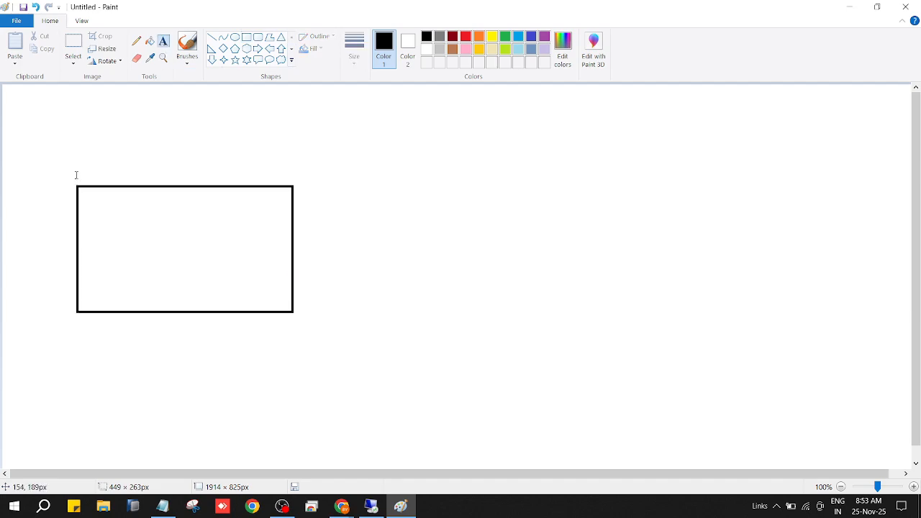
pyautogui.moveTo(77, 175); pyautogui.dragTo(214, 158)
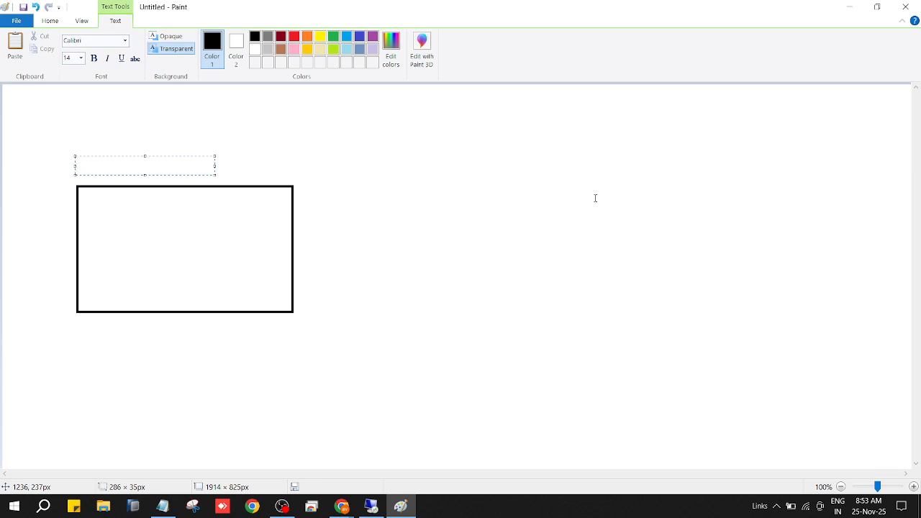
pyautogui.write('Primary key at DB level')
pyautogui.press('Return')
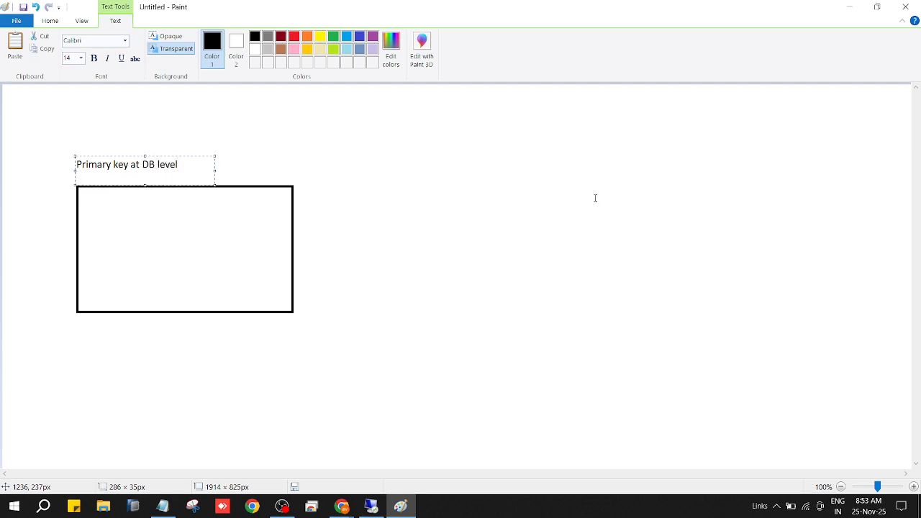
pyautogui.write('emp table')
pyautogui.click(362, 200)
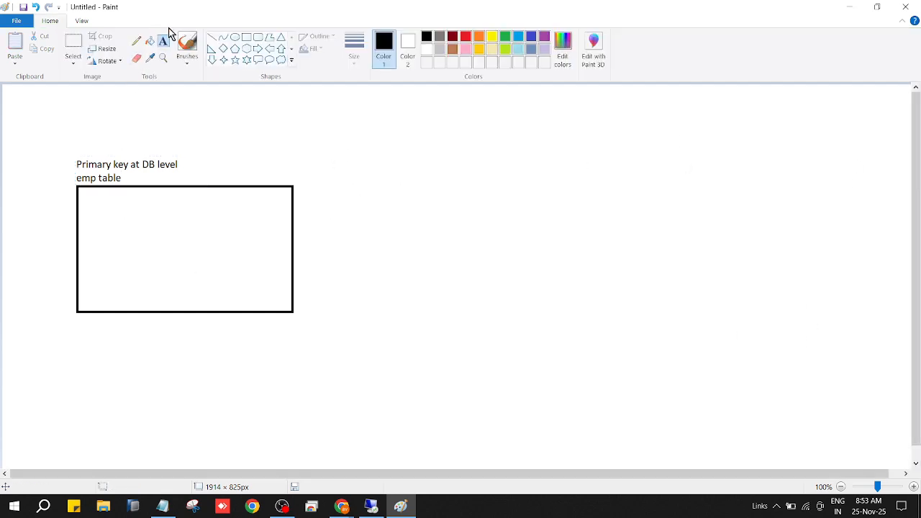
# - Divide the rectangle into a table with three vertical lines for four columns and one horizontal line for a header row
pyautogui.click(212, 37)
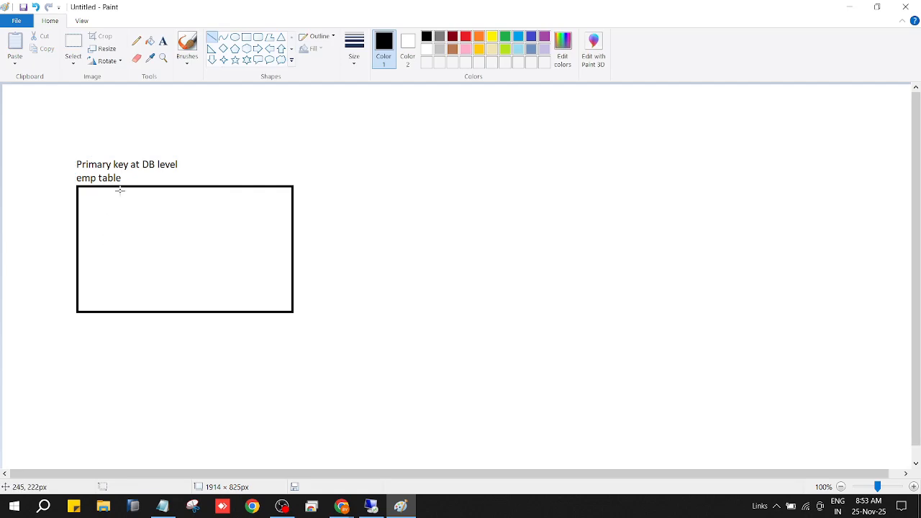
pyautogui.moveTo(119, 189); pyautogui.dragTo(148, 308)
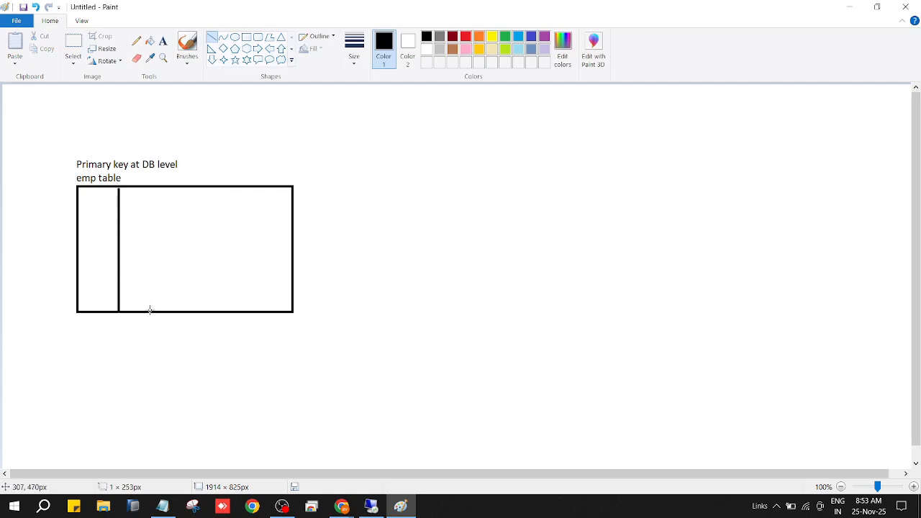
pyautogui.moveTo(171, 188); pyautogui.dragTo(189, 310)
pyautogui.moveTo(223, 189); pyautogui.dragTo(243, 309)
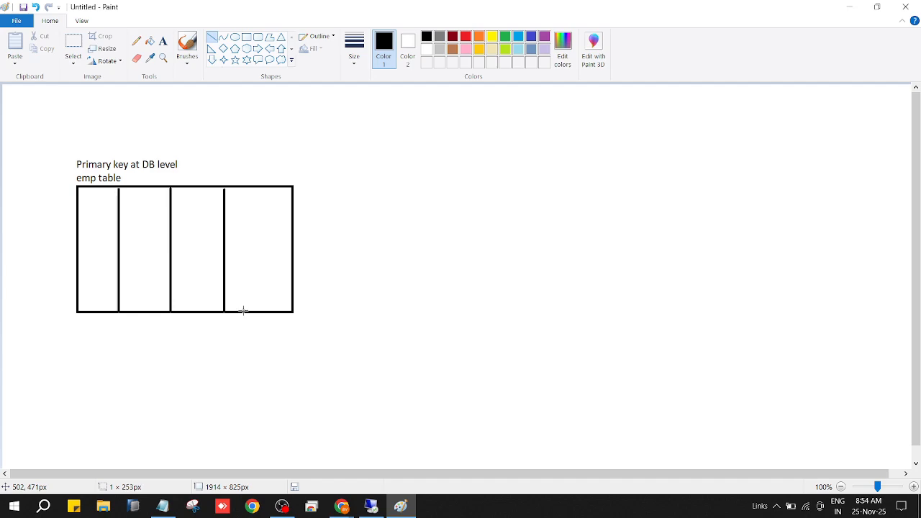
pyautogui.moveTo(78, 208); pyautogui.dragTo(291, 208)
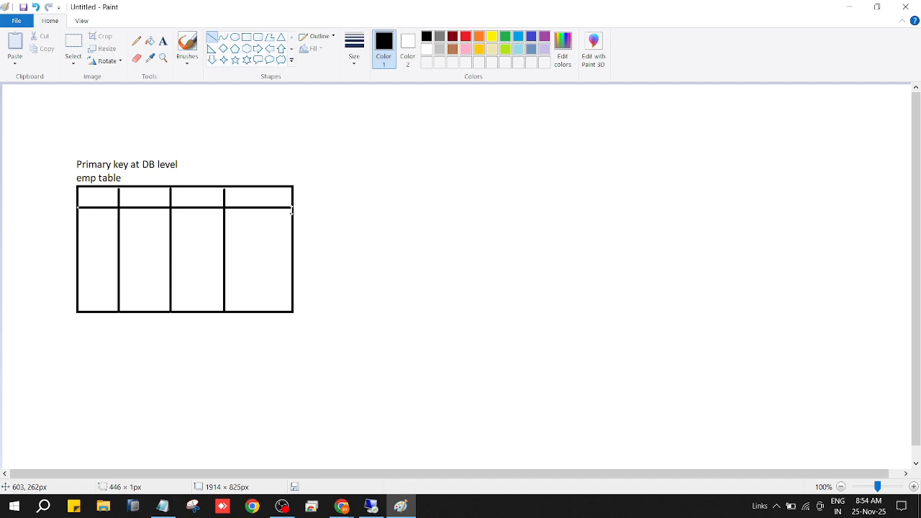
# - Fill the table's header row with the column names "empno", "empname", "empadd" and "empdoj"
pyautogui.click(164, 41)
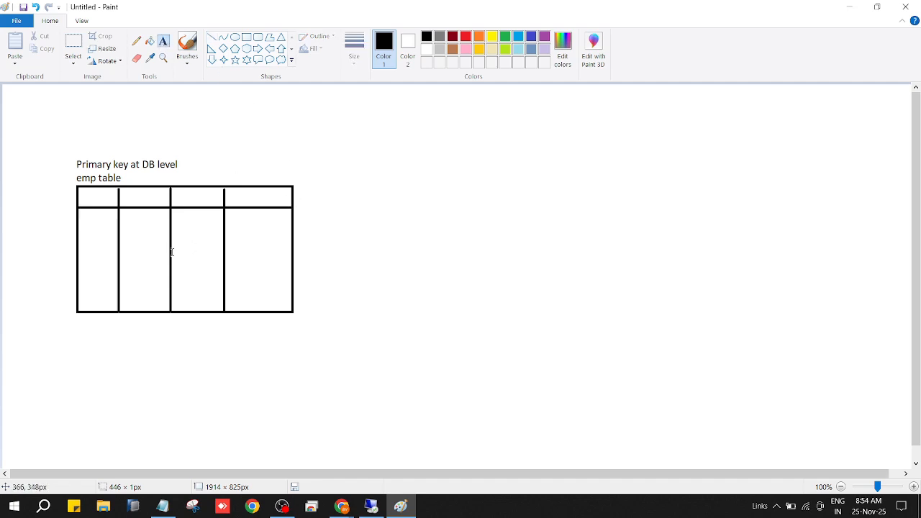
pyautogui.click(81, 191)
pyautogui.moveTo(82, 192); pyautogui.dragTo(291, 204)
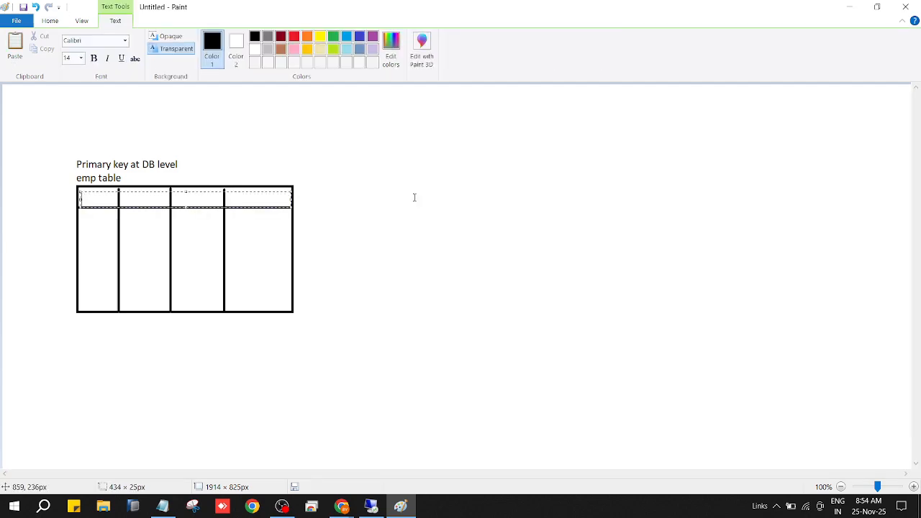
pyautogui.write('empno   empname  ')
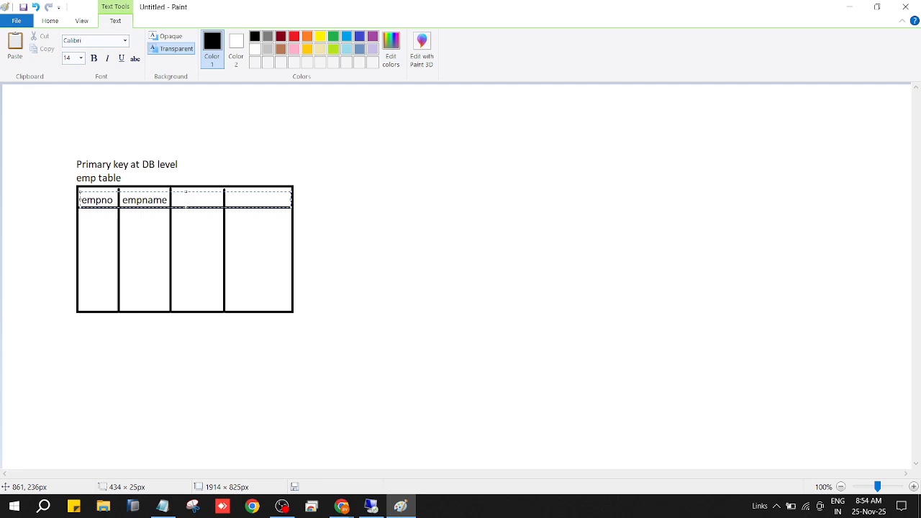
pyautogui.write('a')
pyautogui.press('BackSpace')
pyautogui.write('empadd')
pyautogui.write('da')
pyautogui.press('BackSpace')
pyautogui.press('BackSpace')
pyautogui.write('empdoj')
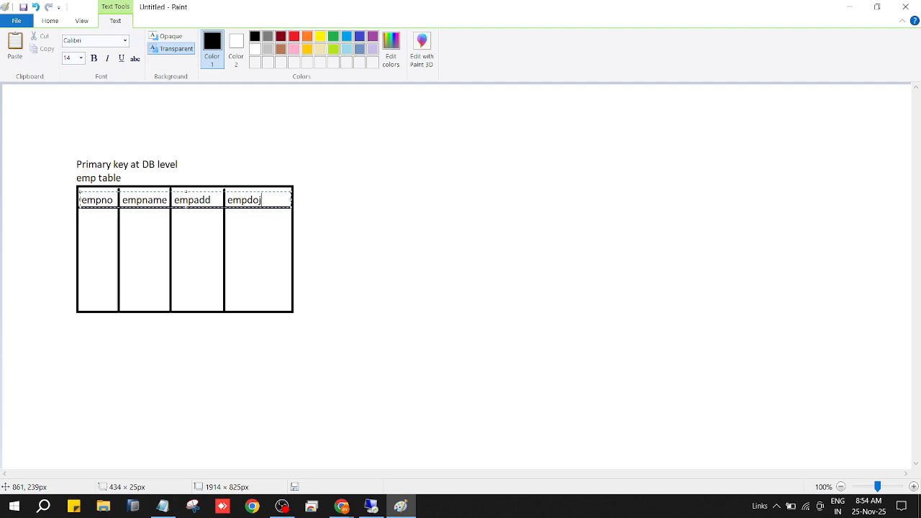
pyautogui.click(370, 238)
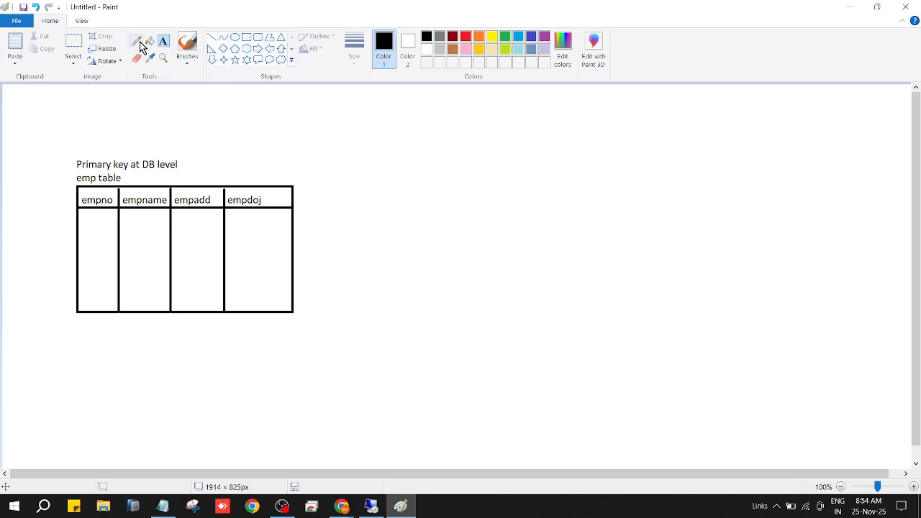
# - Draw a diagonal line up from the empno header's outer edge and label its upper end "Primary key"
pyautogui.click(213, 38)
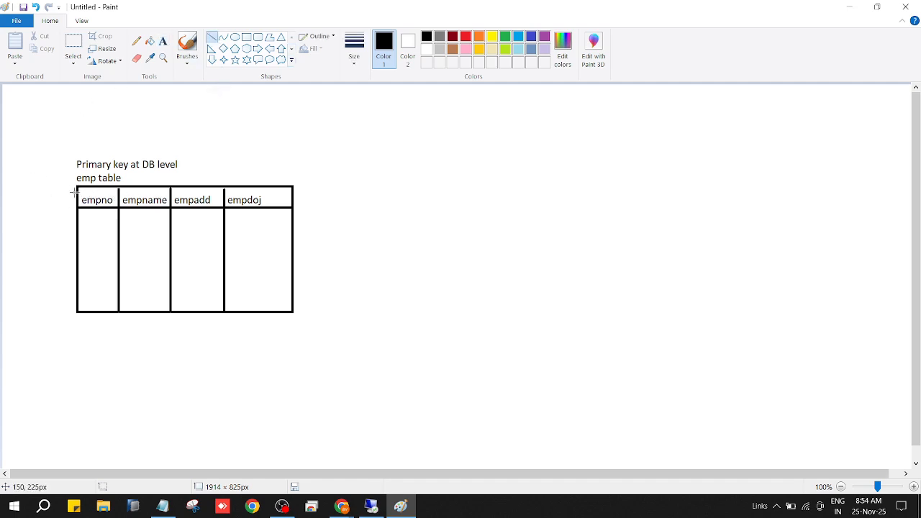
pyautogui.moveTo(75, 192); pyautogui.dragTo(42, 146)
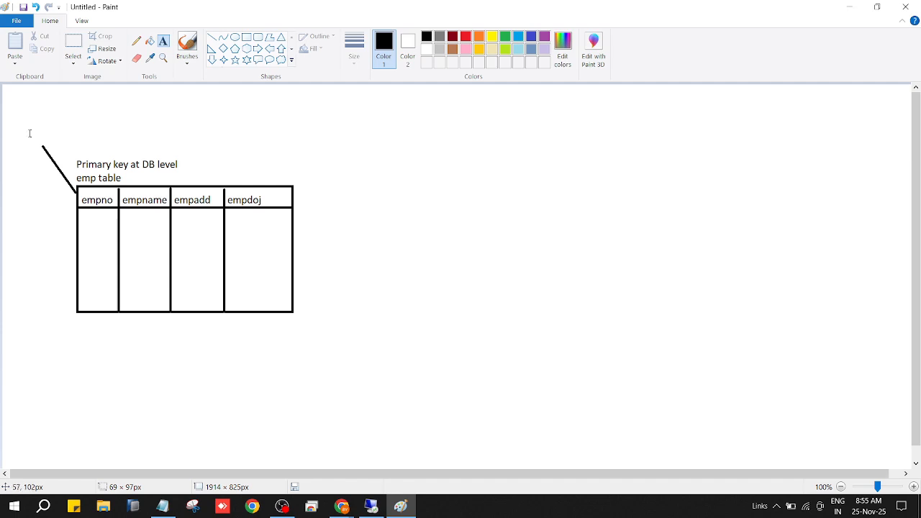
pyautogui.moveTo(29, 134); pyautogui.dragTo(148, 136)
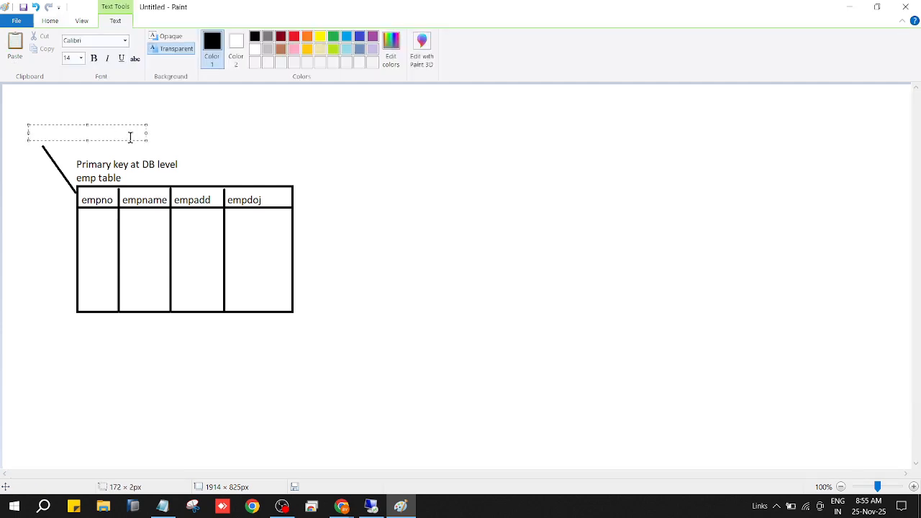
pyautogui.write('Primary key')
pyautogui.click(348, 236)
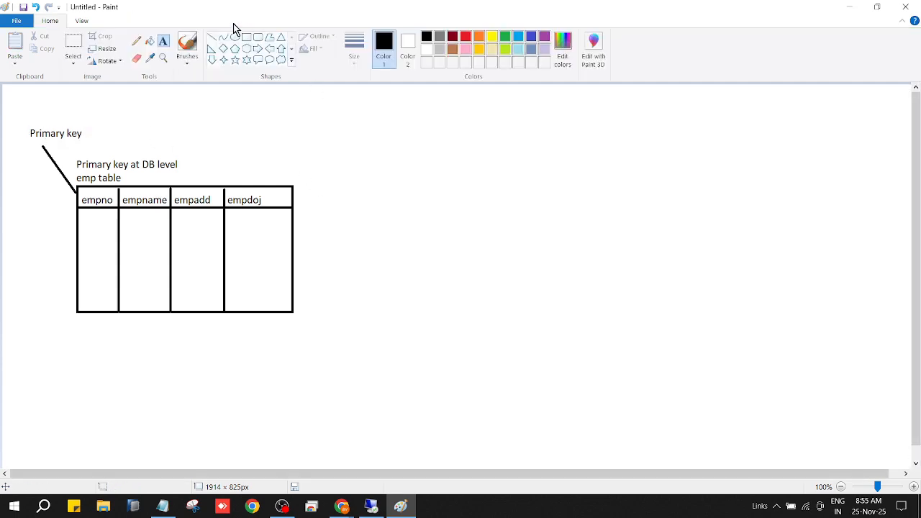
# - Sketch a thin freehand bracket with the Pencil above the empname, empadd and empdoj columns
pyautogui.click(136, 41)
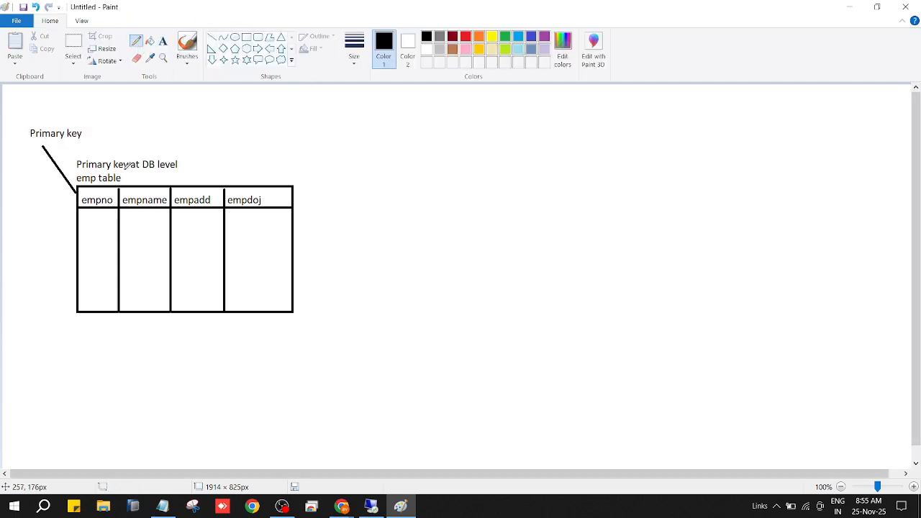
pyautogui.moveTo(125, 183)
pyautogui.mouseDown()
pyautogui.moveTo(226, 162)
pyautogui.moveTo(292, 167)
pyautogui.moveTo(296, 185)
pyautogui.mouseUp()
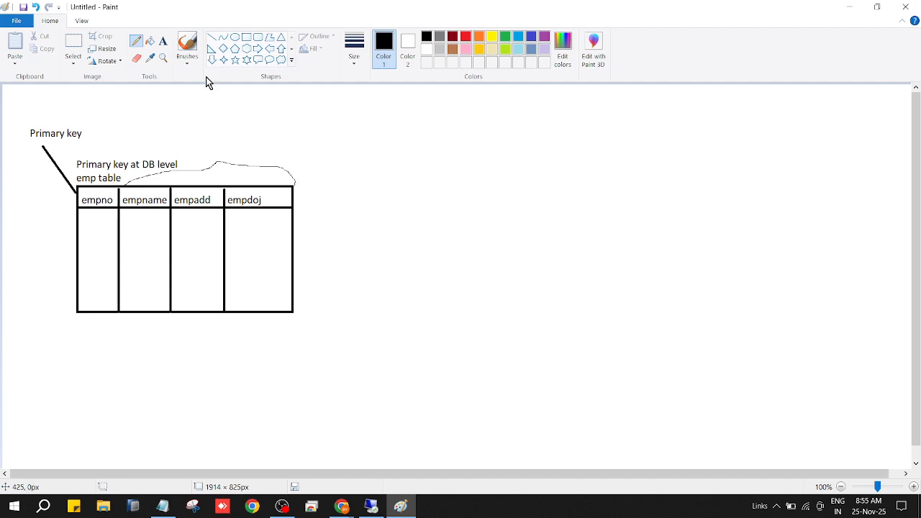
# - Draw a short slanted line up from the bracket's peak and label its upper end "non primary keys"
pyautogui.click(213, 38)
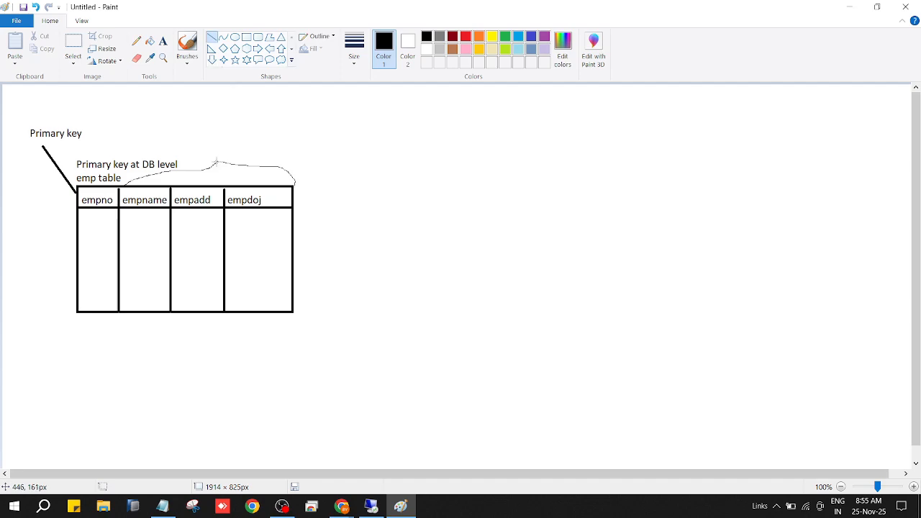
pyautogui.moveTo(217, 159); pyautogui.dragTo(226, 139)
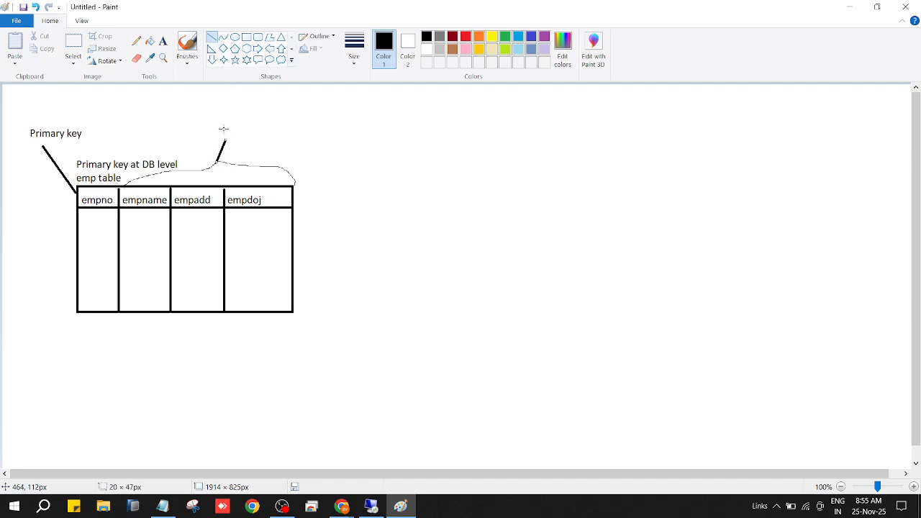
pyautogui.click(164, 42)
pyautogui.moveTo(173, 124); pyautogui.dragTo(326, 136)
pyautogui.write('n')
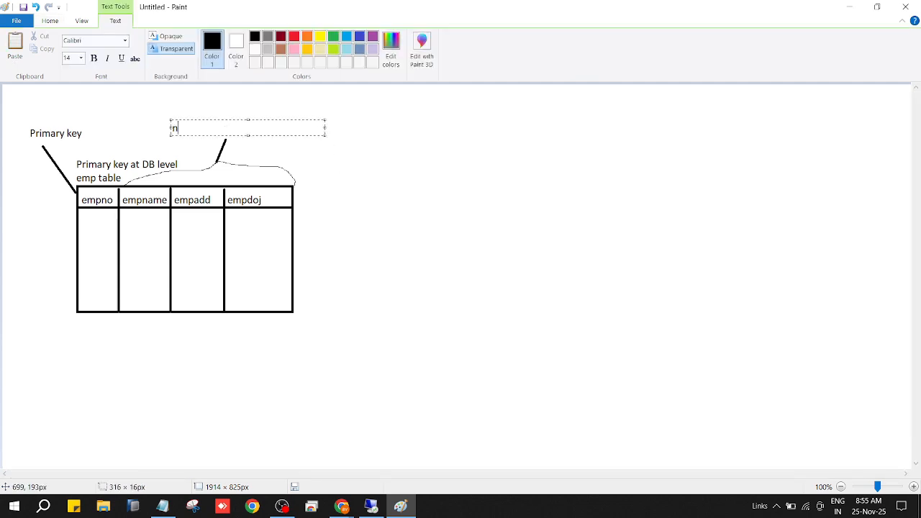
pyautogui.write('on primary keys')
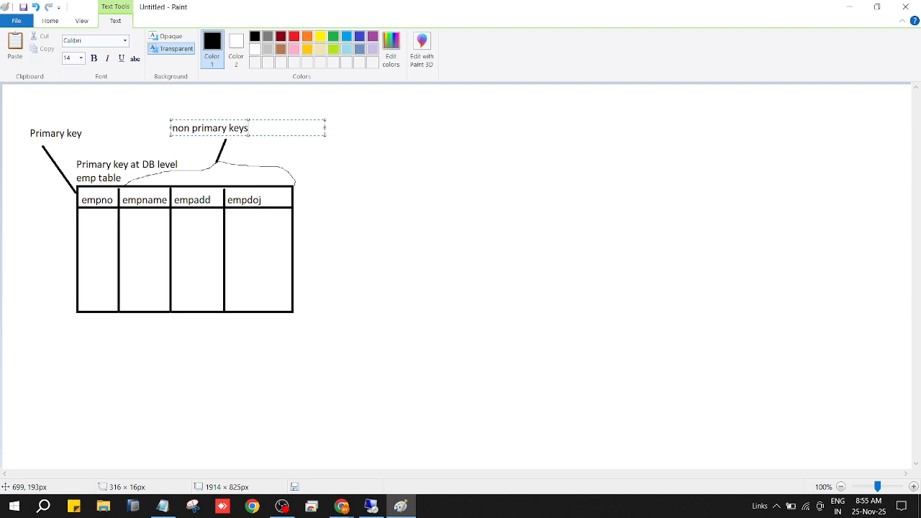
pyautogui.click(389, 255)
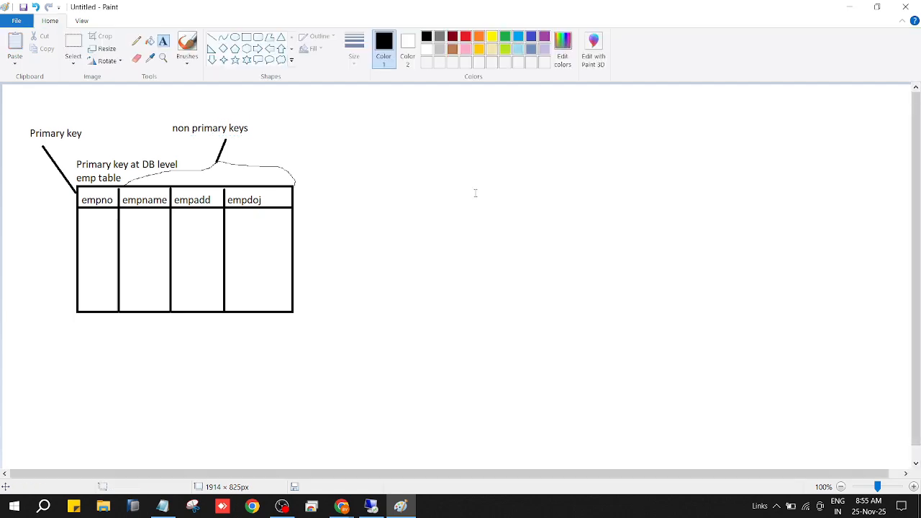
# - Switch to the ABAP Session Notes and add the line "Non key fields are optional" below "Table may have maximum 16 key fields"
pyautogui.click(849, 9)
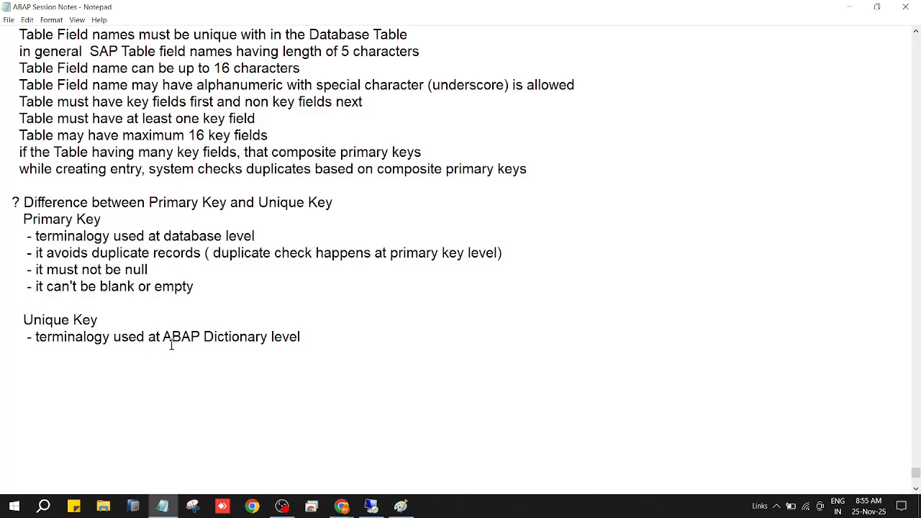
pyautogui.scroll(1, 212, 295)
pyautogui.scroll(1, 215, 295)
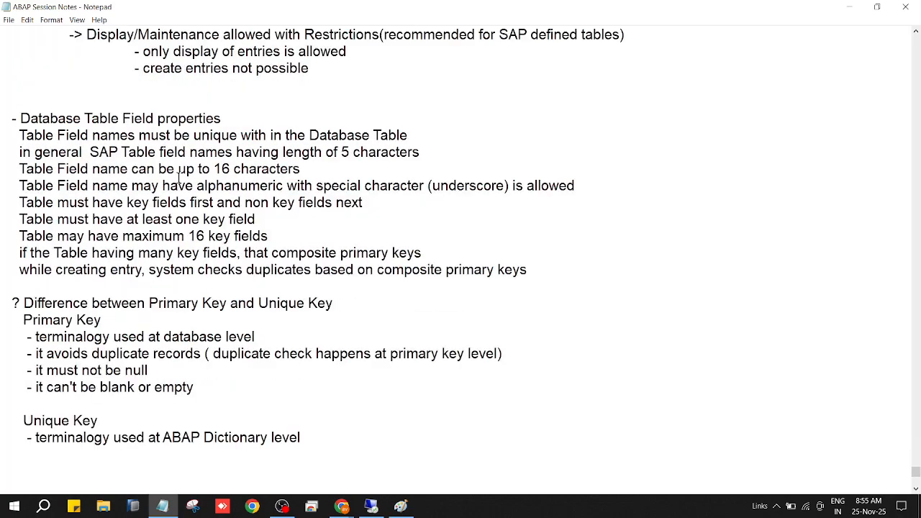
pyautogui.click(282, 234)
pyautogui.press('Return')
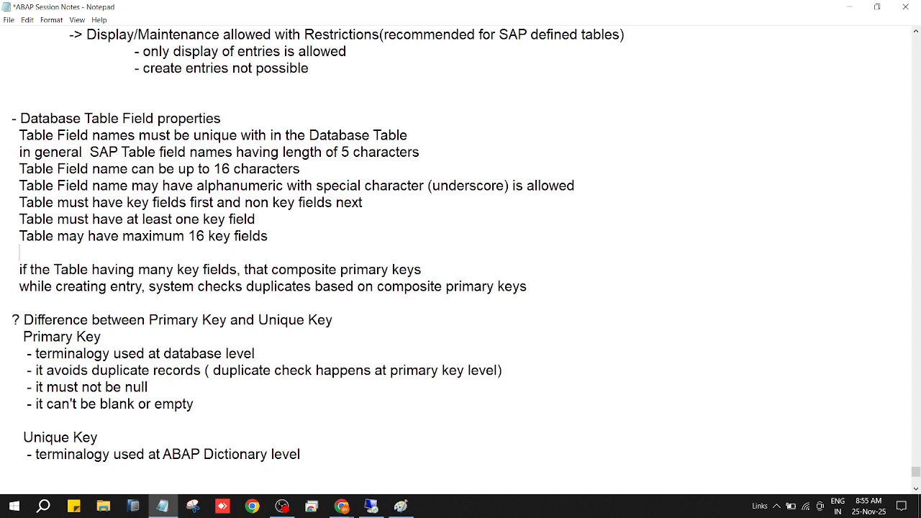
pyautogui.write('Non key fields are')
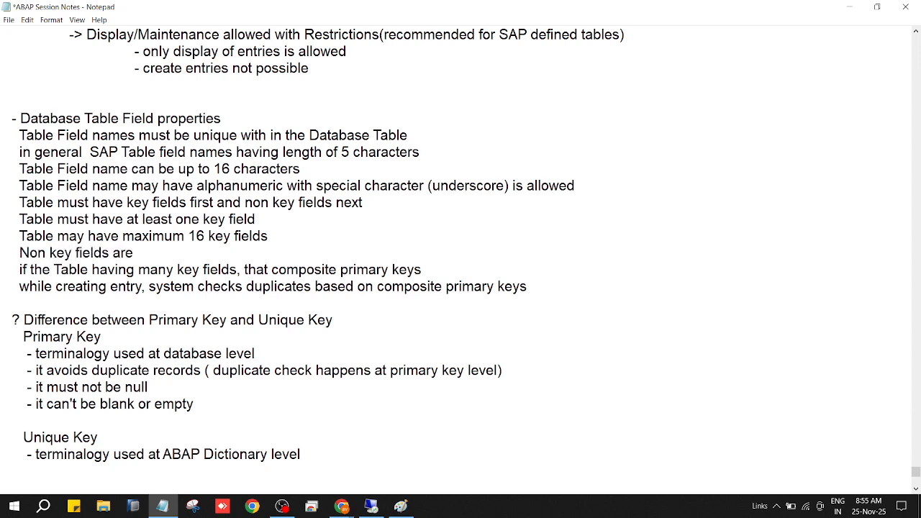
pyautogui.write(' optional')
# - Insert the line "Key fields are mandatory" above "Non key fields are optional" and save the notes
pyautogui.click(288, 235)
pyautogui.press('Return')
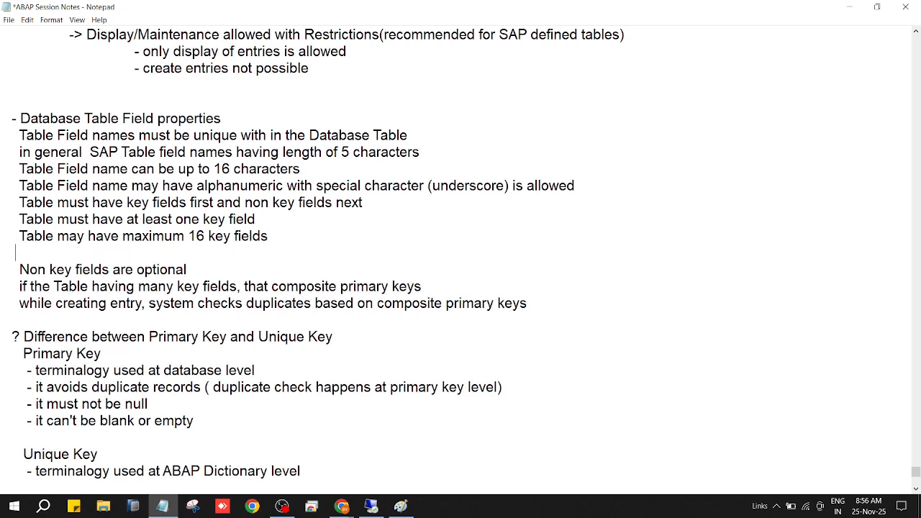
pyautogui.write('Key fields are manad')
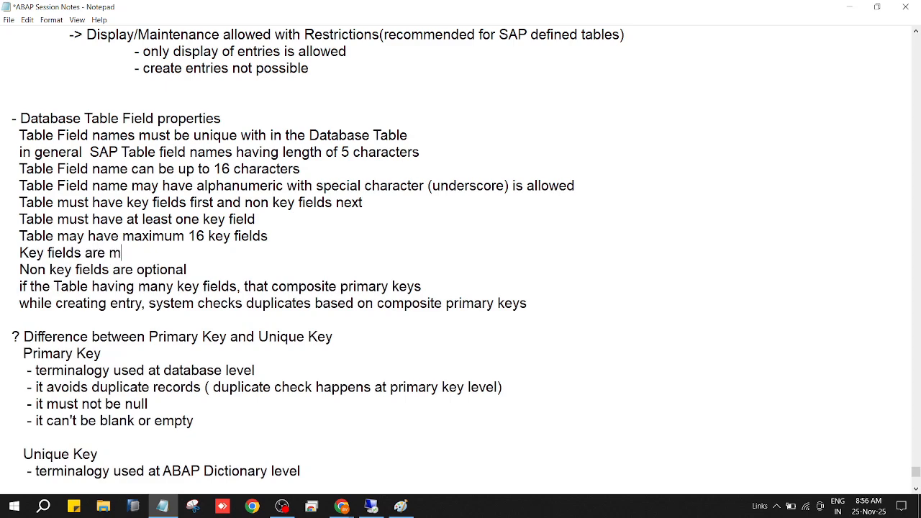
pyautogui.press('BackSpace')
pyautogui.press('BackSpace')
pyautogui.write('datory')
pyautogui.hotkey('ctrl', 's')
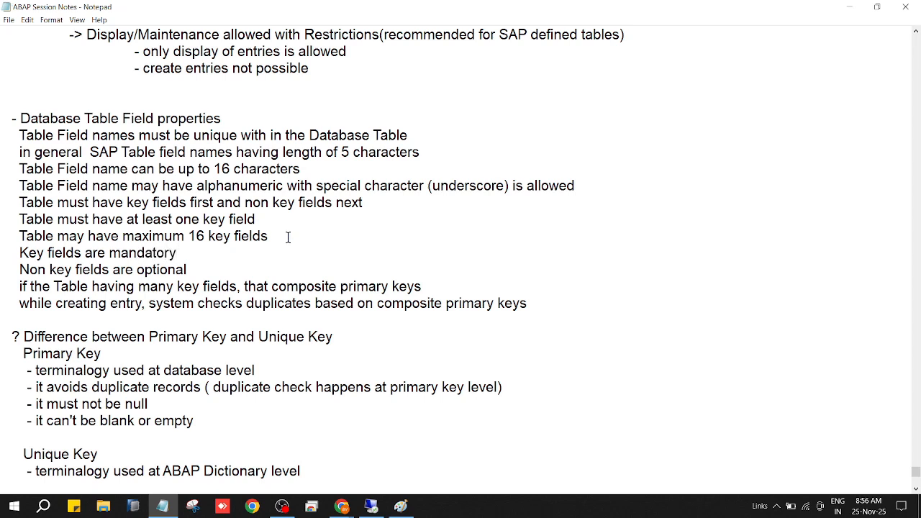
# - Switch back to the Paint drawing and fill the emp table's first row with empno 11, an employee name and address "hyderabad"
pyautogui.click(849, 10)
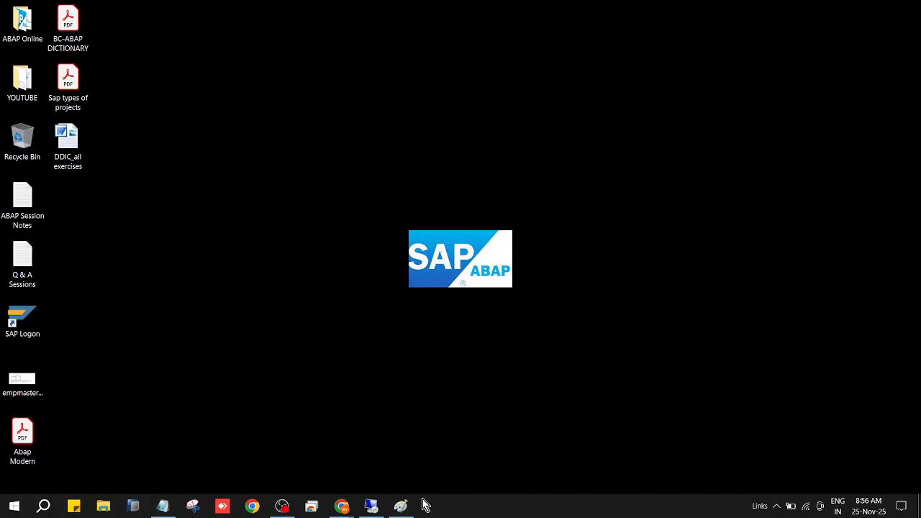
pyautogui.click(401, 507)
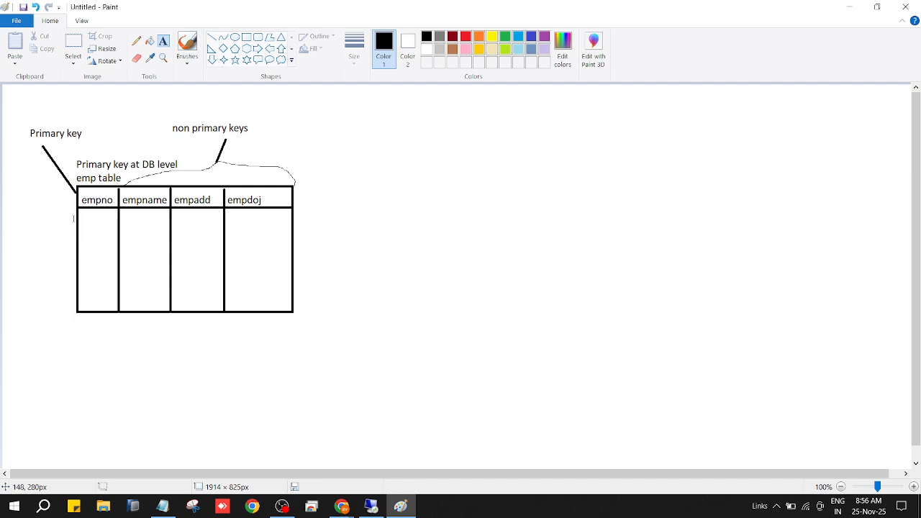
pyautogui.moveTo(79, 214); pyautogui.dragTo(293, 313)
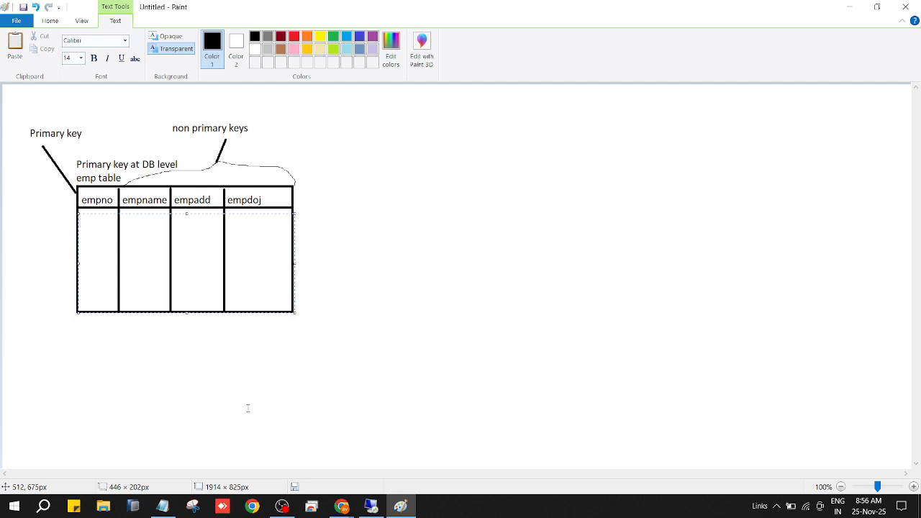
pyautogui.write('11             ravi               hyderabad')
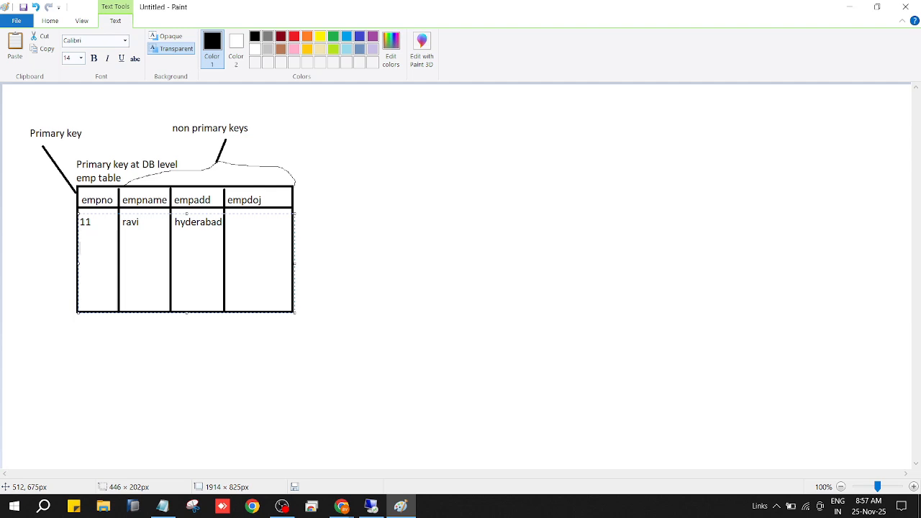
# - Add a second row with empno 12, another employee name and address "bangalore", and enter empno 13 below it
pyautogui.press('Return')
pyautogui.press('Return')
pyautogui.write('12       kiran     bangalore')
pyautogui.press('Return')
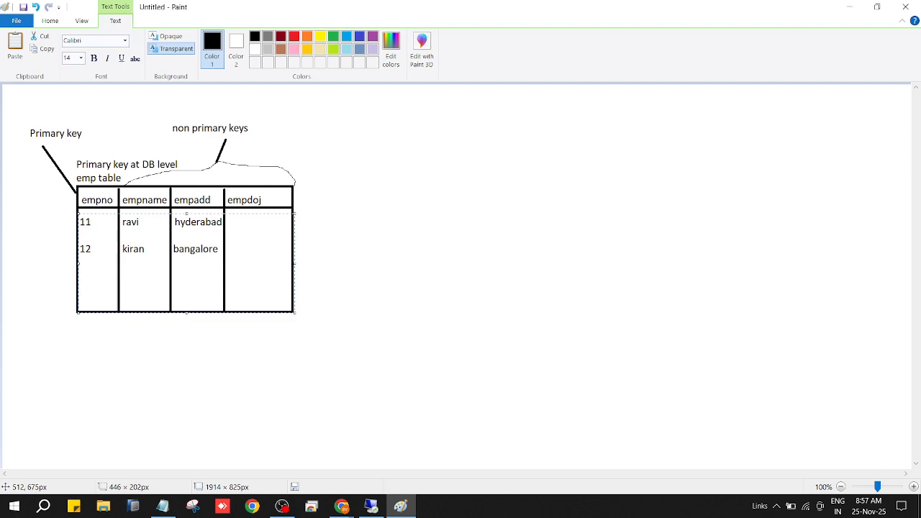
pyautogui.write('13')
pyautogui.click(356, 304)
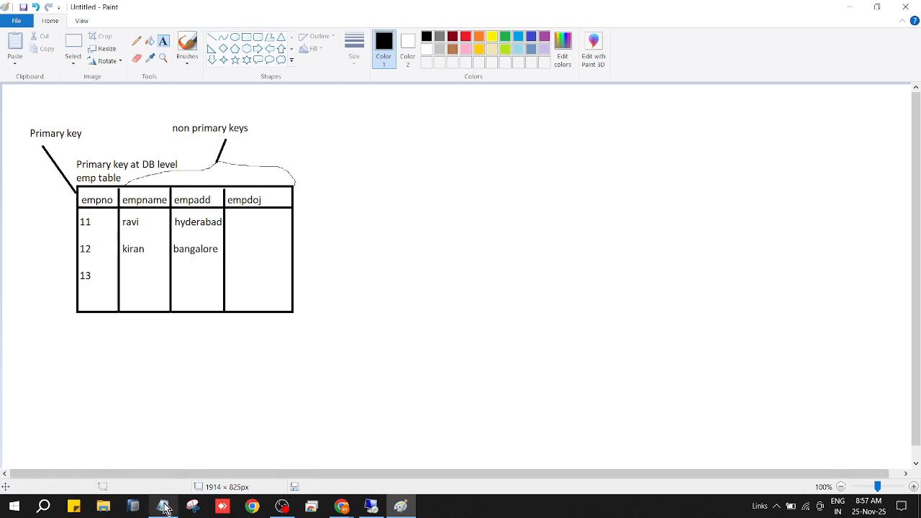
# - Complete the empno 13 row with the same employee name as the first row and the address "hyderabad"
pyautogui.moveTo(165, 507)
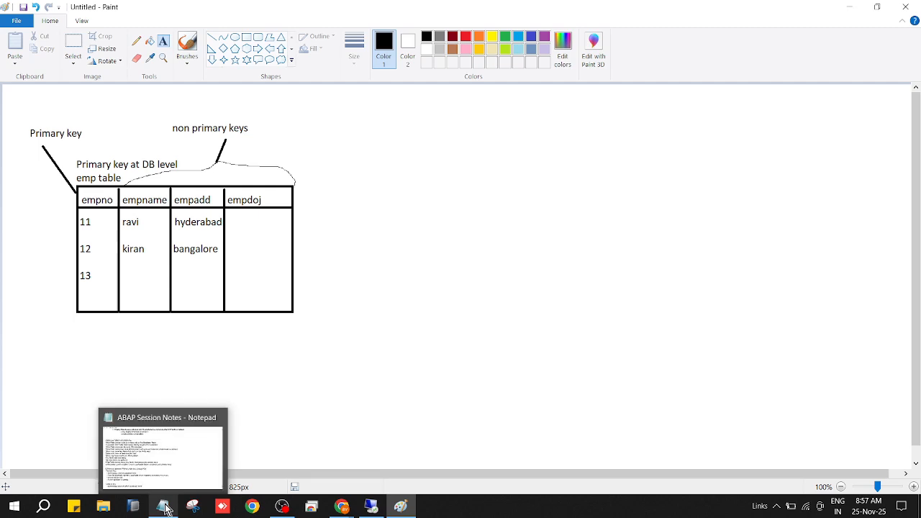
pyautogui.click(289, 347)
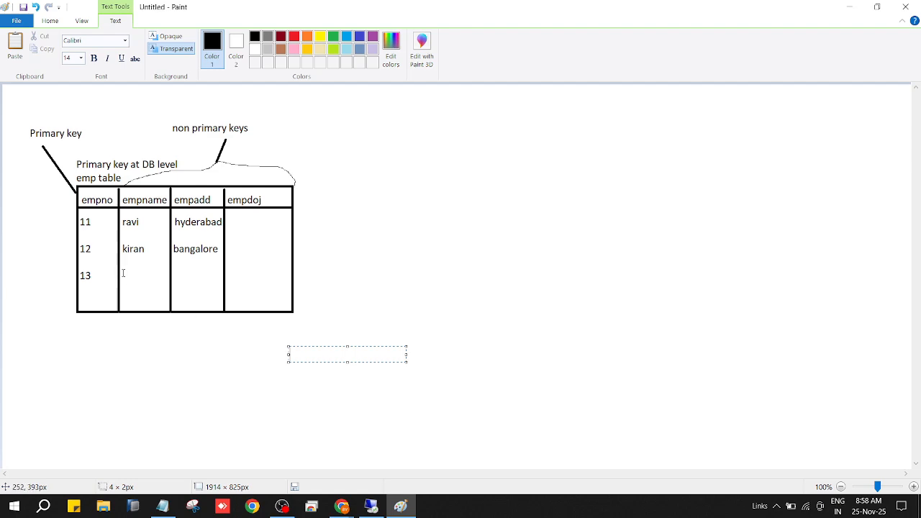
pyautogui.moveTo(123, 274); pyautogui.dragTo(217, 284)
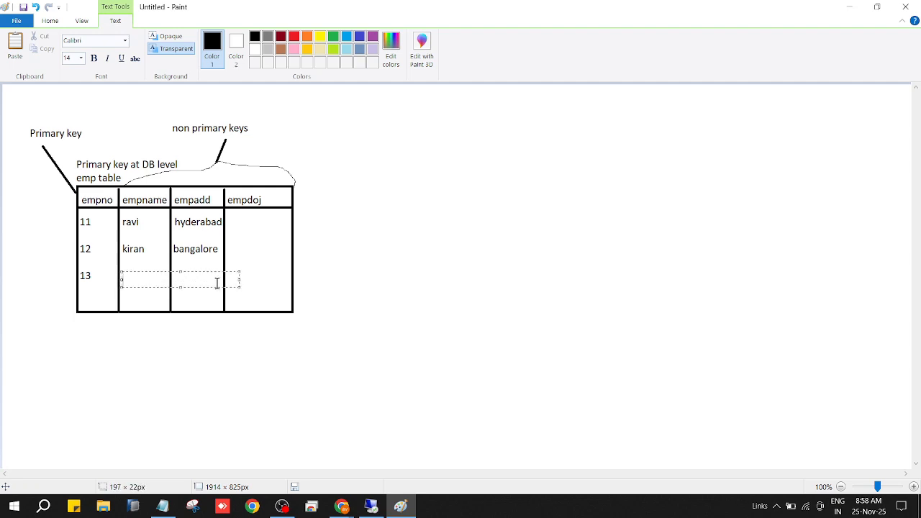
pyautogui.write('ravi')
pyautogui.click(370, 266)
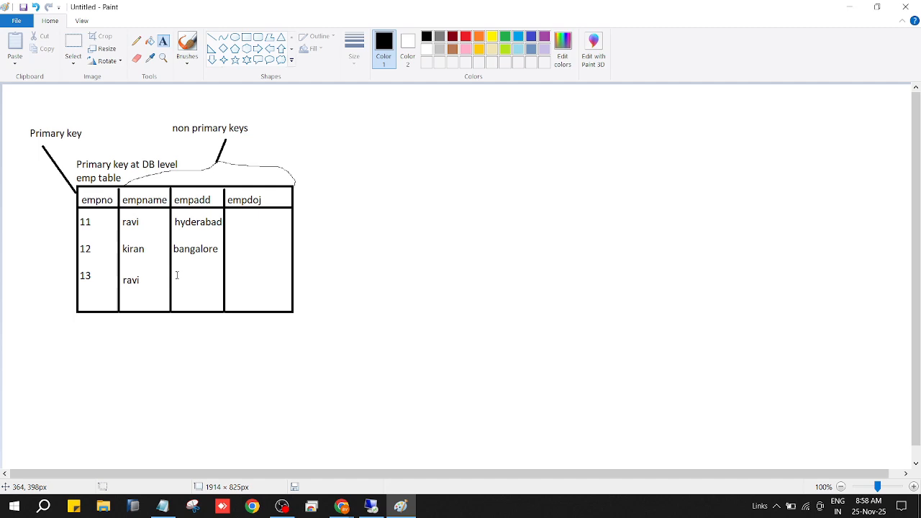
pyautogui.moveTo(176, 275); pyautogui.dragTo(220, 285)
pyautogui.write('h')
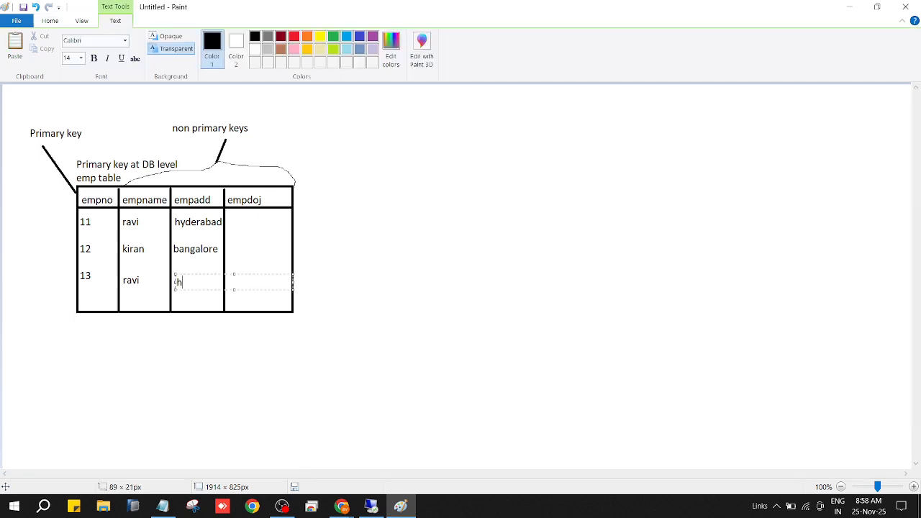
pyautogui.write('yderabad')
pyautogui.click(332, 245)
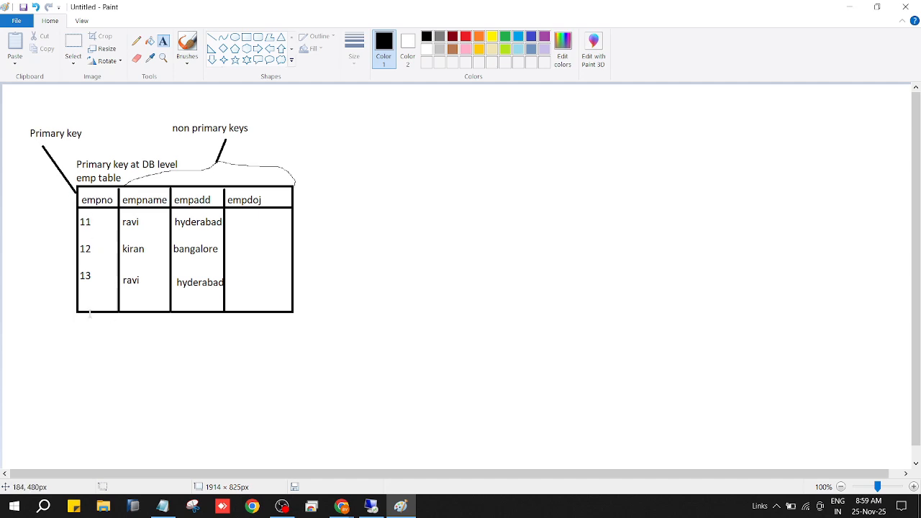
# - Enter empno 14 in the last row of the emp table, leaving its other columns blank
pyautogui.moveTo(82, 299); pyautogui.dragTo(198, 309)
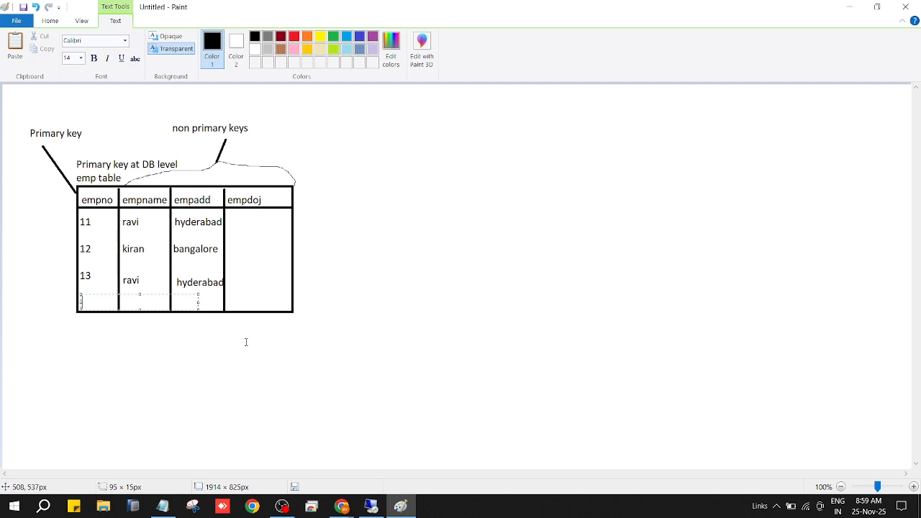
pyautogui.write('14')
pyautogui.click(142, 372)
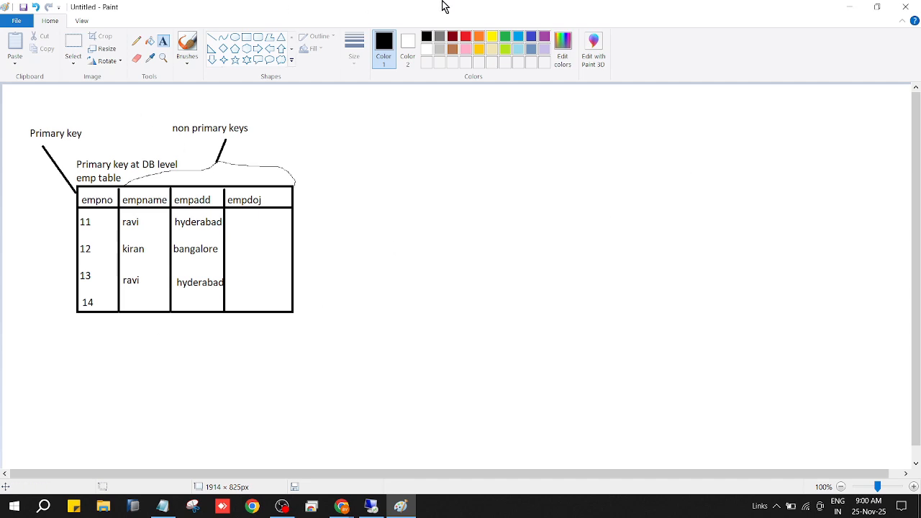
# - Save the drawing to the Desktop as a PNG file named "primary keys"
pyautogui.click(24, 7)
pyautogui.write('p')
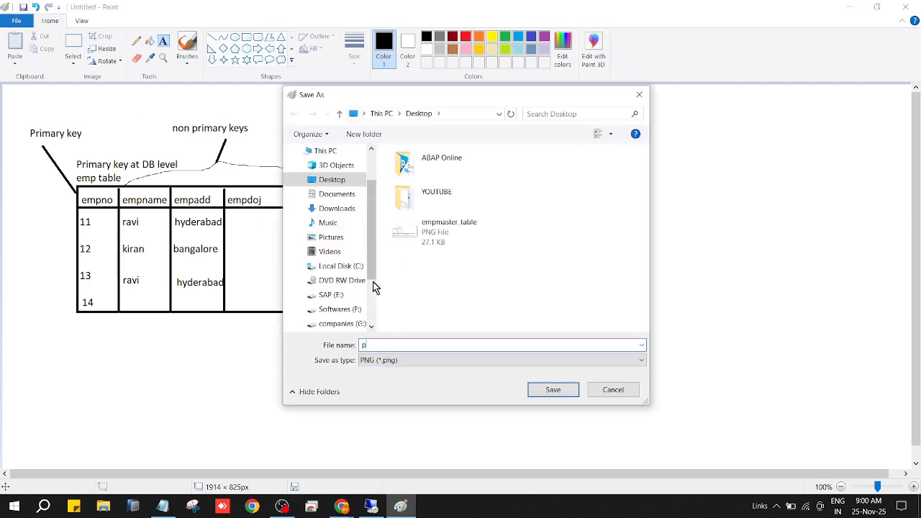
pyautogui.write('rimary keys')
pyautogui.click(553, 389)
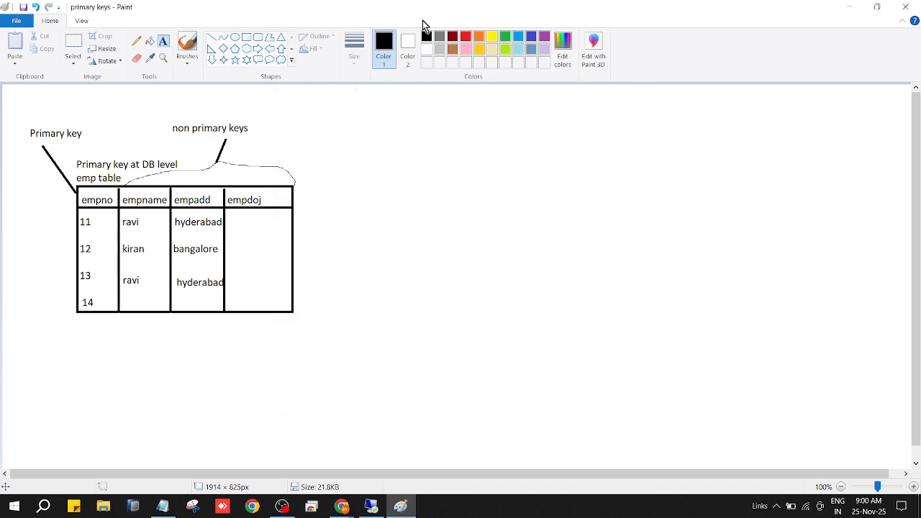
pyautogui.click(849, 8)
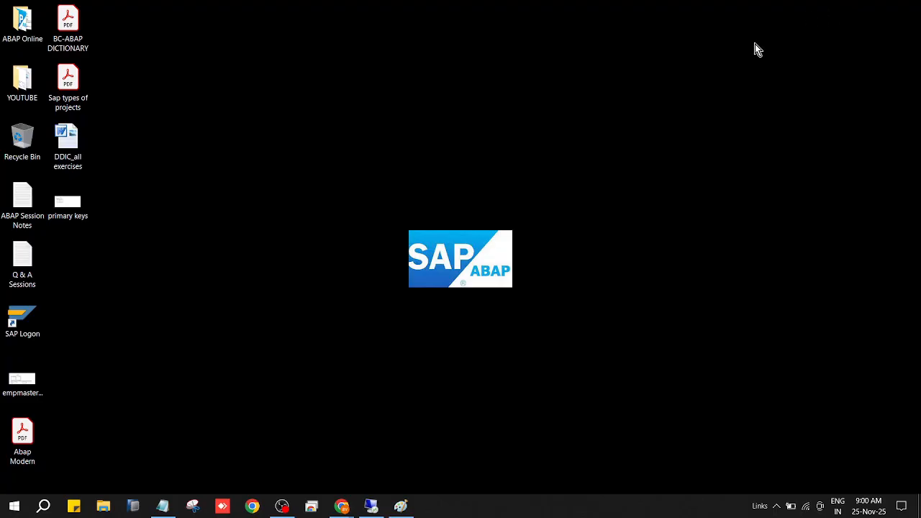
pyautogui.moveTo(281, 505)
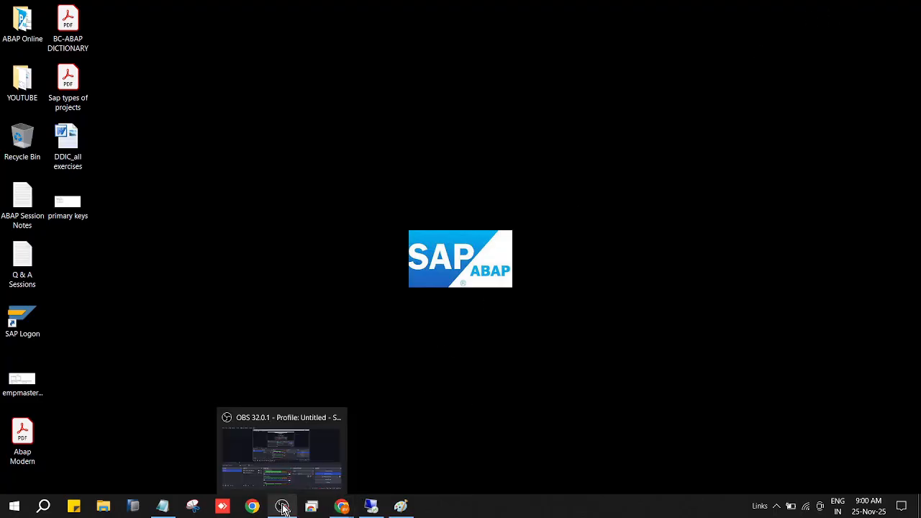
pyautogui.click(308, 421)
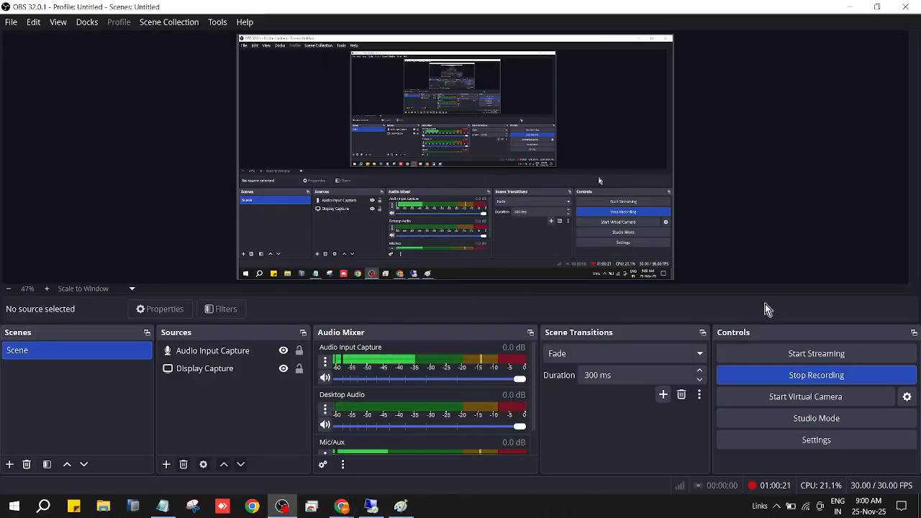